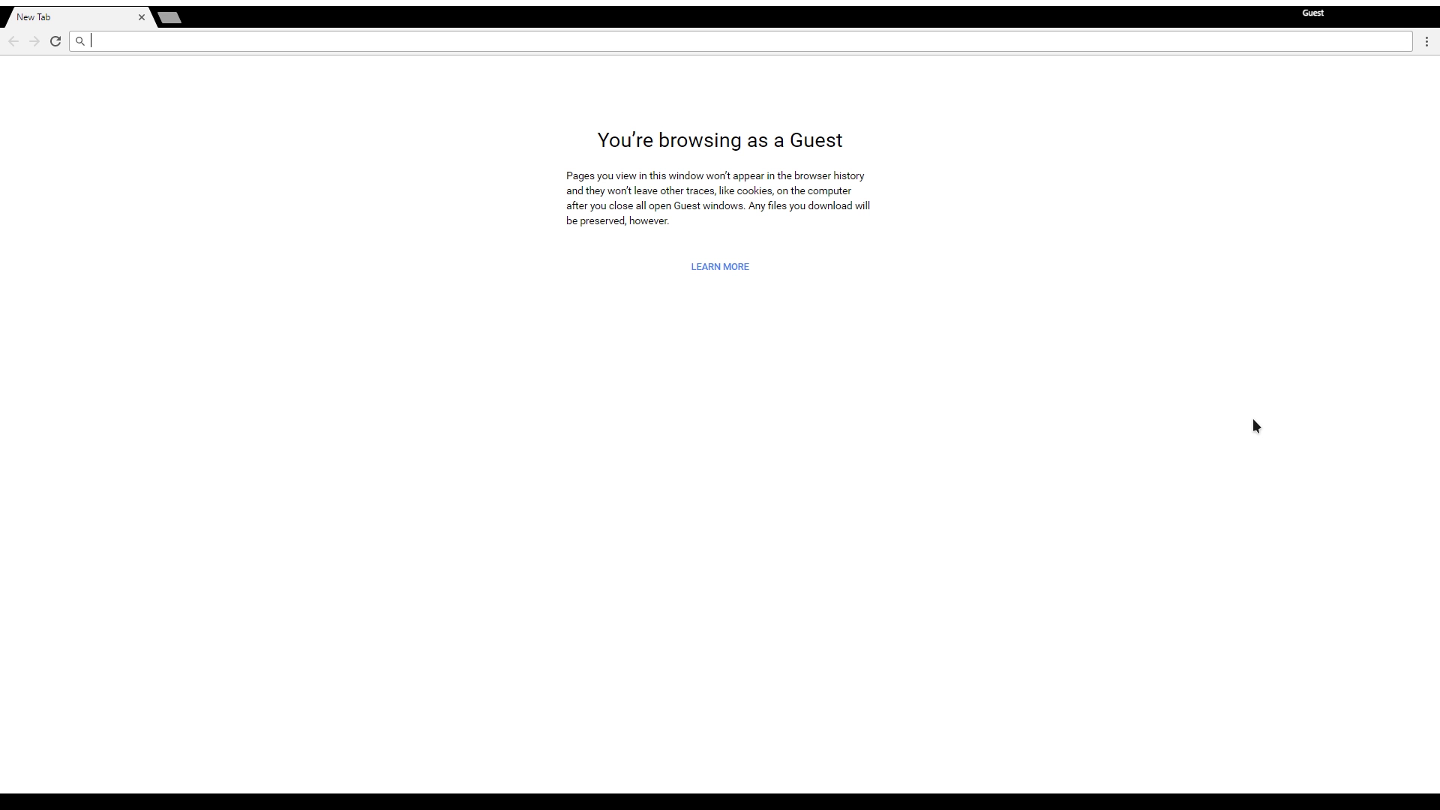
# - Load deepin.org and scroll through its English homepage and Community News list
pyautogui.write('deepin.org')
pyautogui.press('Return')
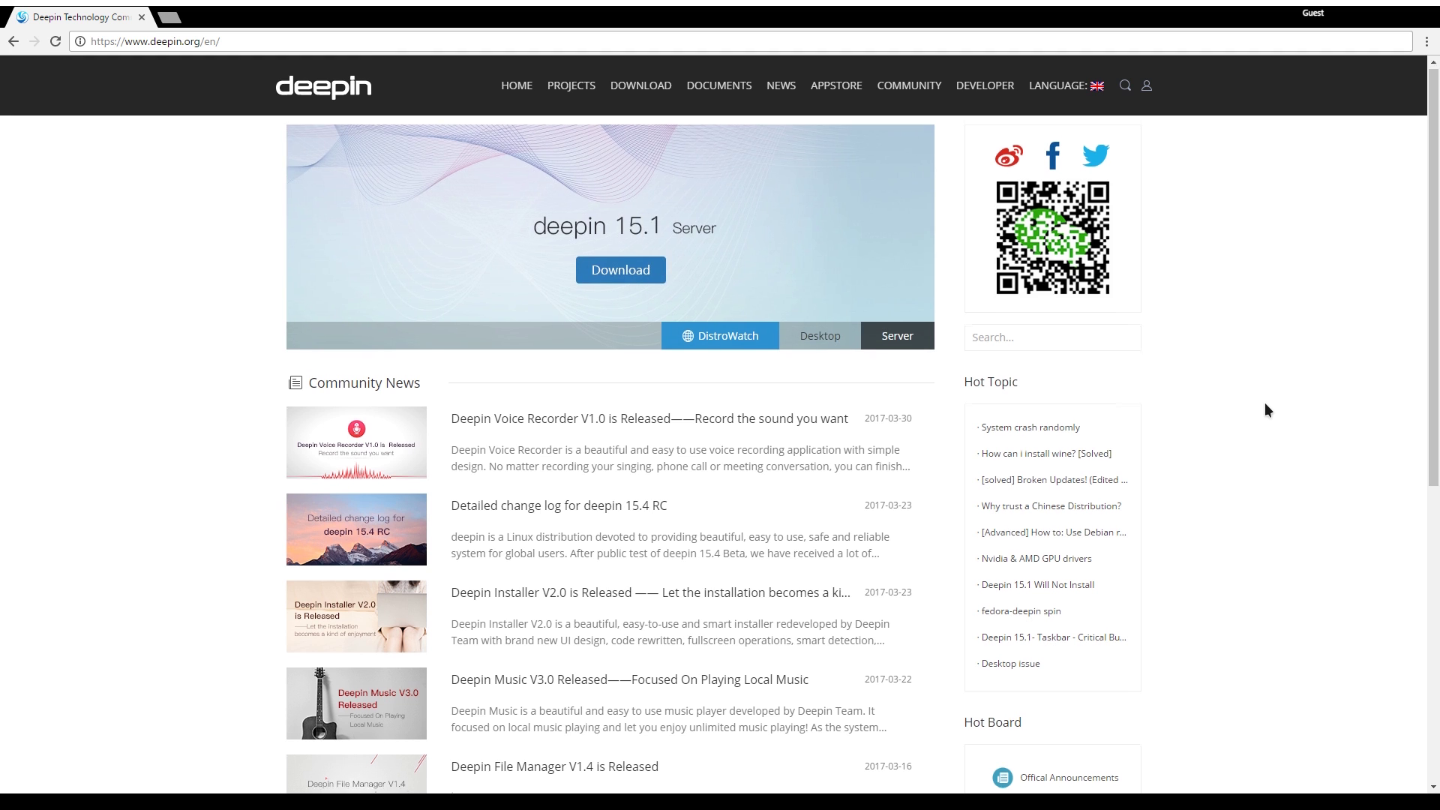
pyautogui.scroll(-7, 1265, 402)
pyautogui.scroll(3, 1263, 408)
pyautogui.scroll(4, 1265, 408)
pyautogui.scroll(-7, 1263, 408)
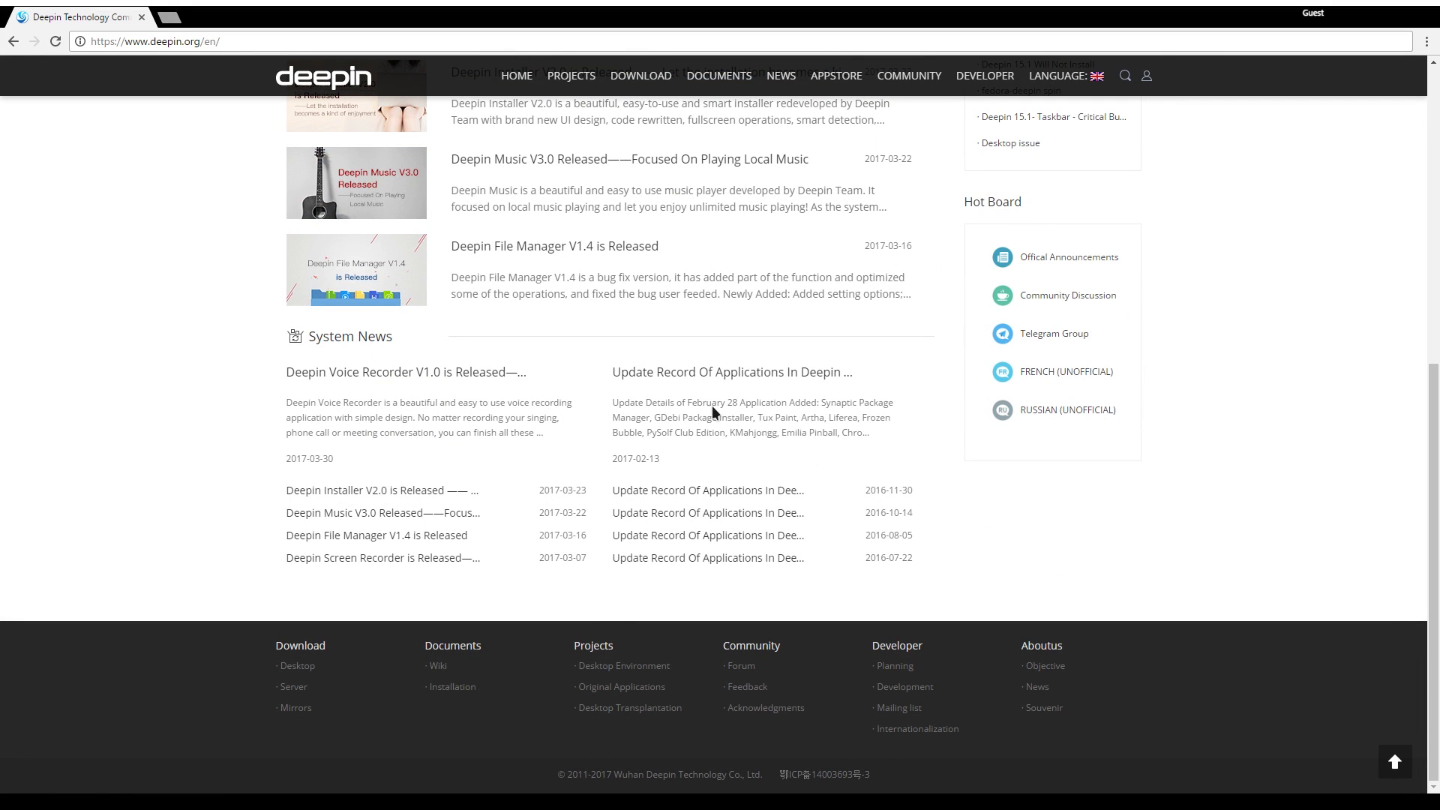
pyautogui.scroll(7, 826, 453)
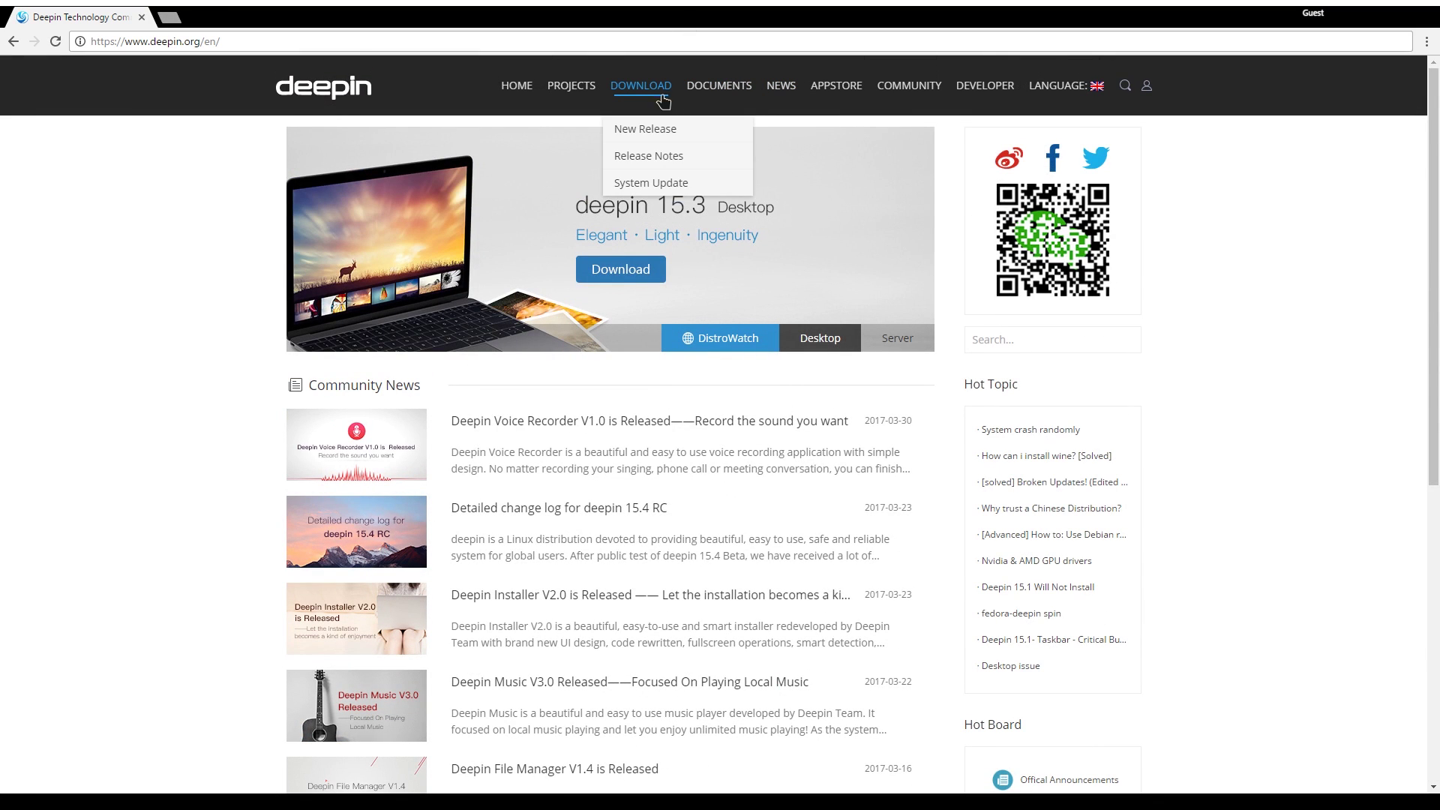
# - Open DistroWatch's deepin page in a background tab and switch to it
pyautogui.middleClick(747, 354)
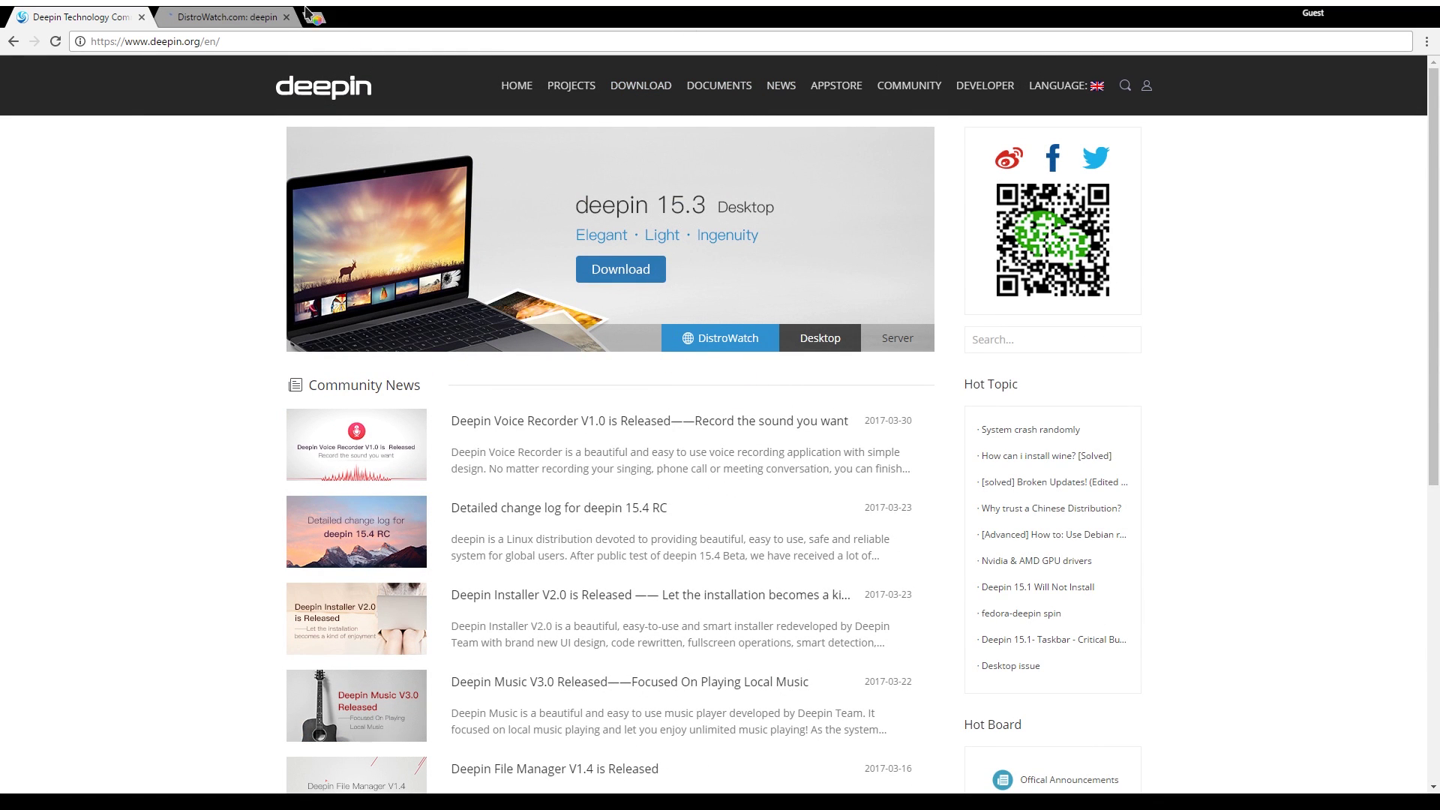
pyautogui.click(225, 18)
pyautogui.scroll(-4, 724, 439)
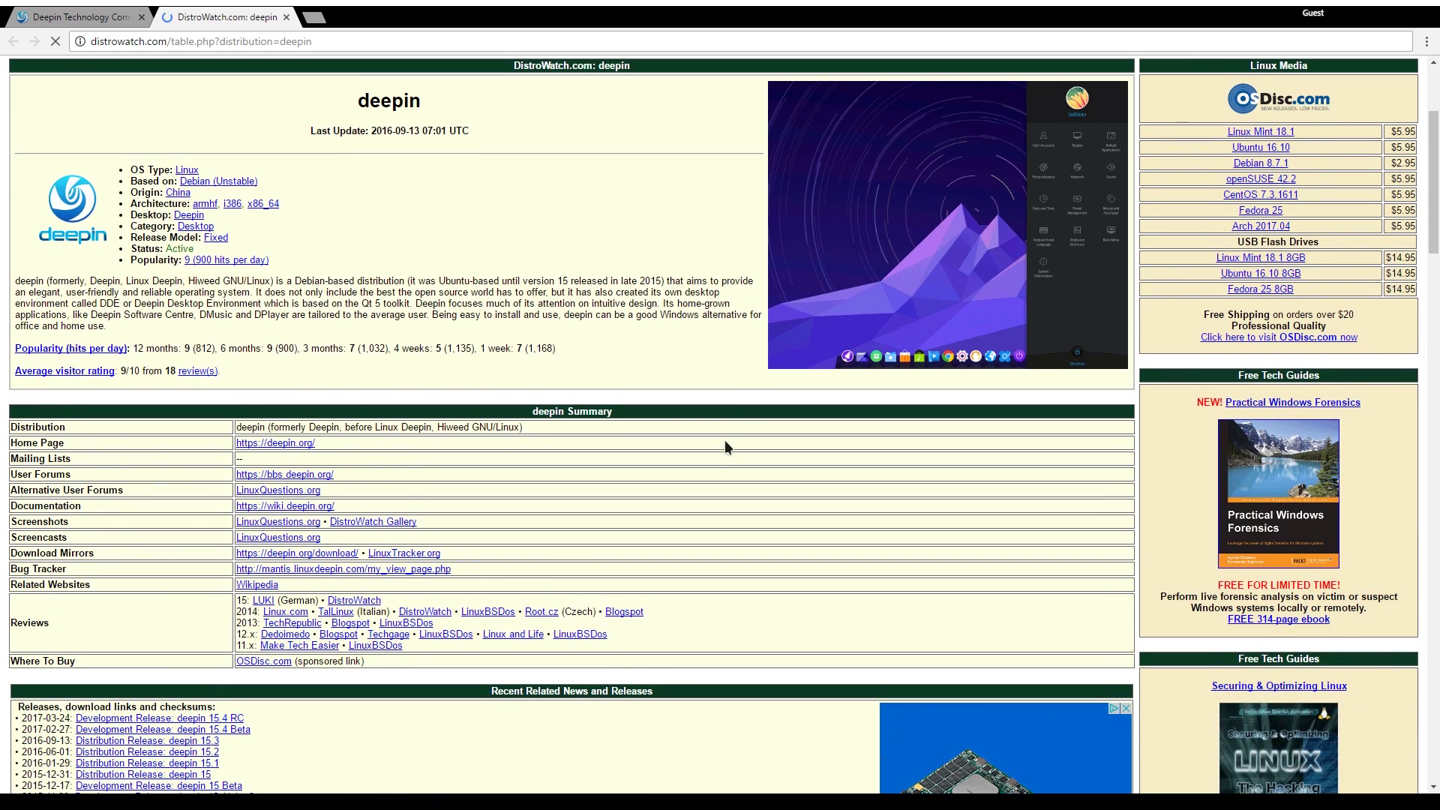
pyautogui.scroll(4, 199, 357)
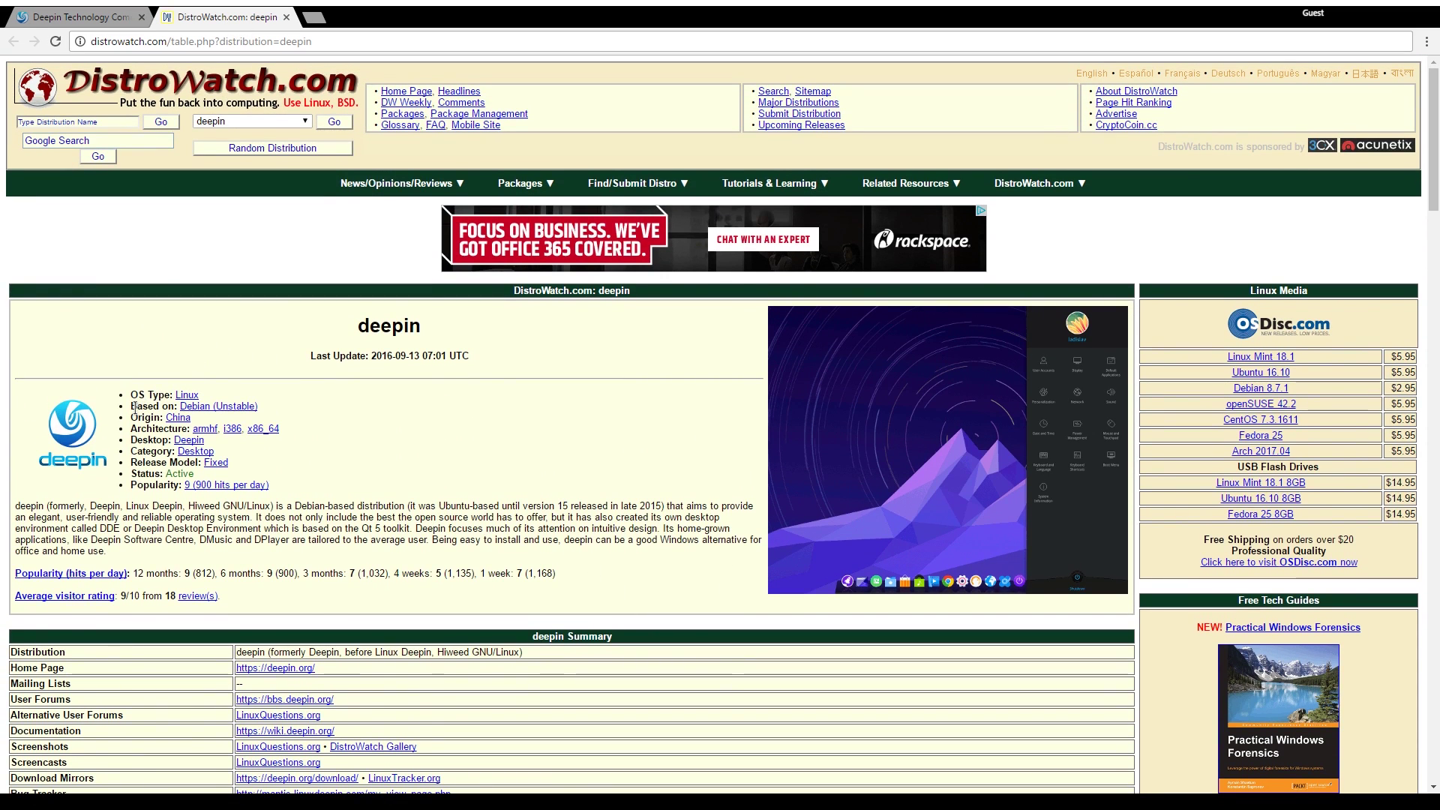
# - Highlight the Based on Debian (Unstable), Origin China, architecture, desktop and release-model lines
pyautogui.moveTo(132, 408); pyautogui.dragTo(272, 409)
pyautogui.click(279, 409)
pyautogui.moveTo(134, 417); pyautogui.dragTo(207, 421)
pyautogui.click(208, 423)
pyautogui.moveTo(164, 428); pyautogui.dragTo(316, 439)
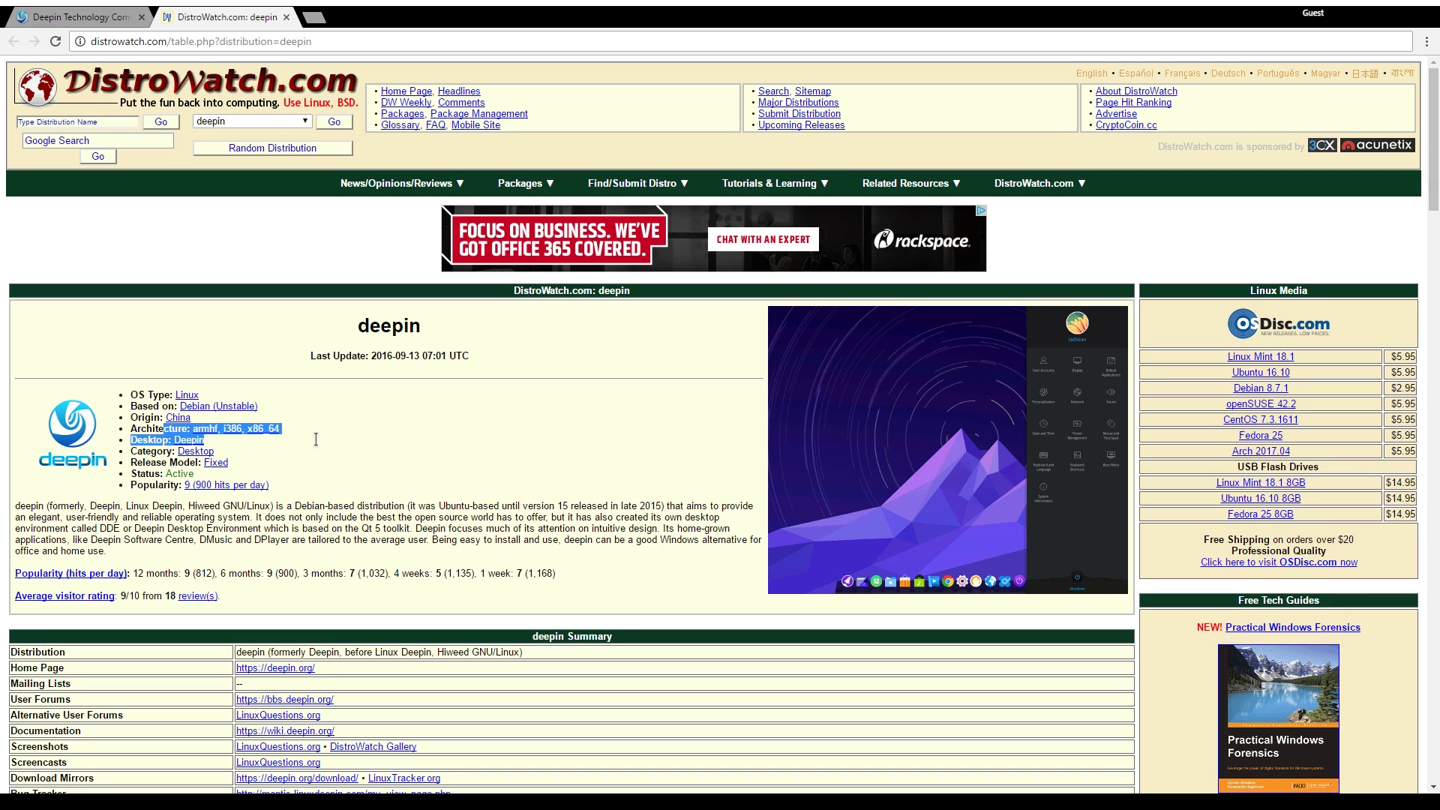
pyautogui.moveTo(213, 443); pyautogui.dragTo(174, 441)
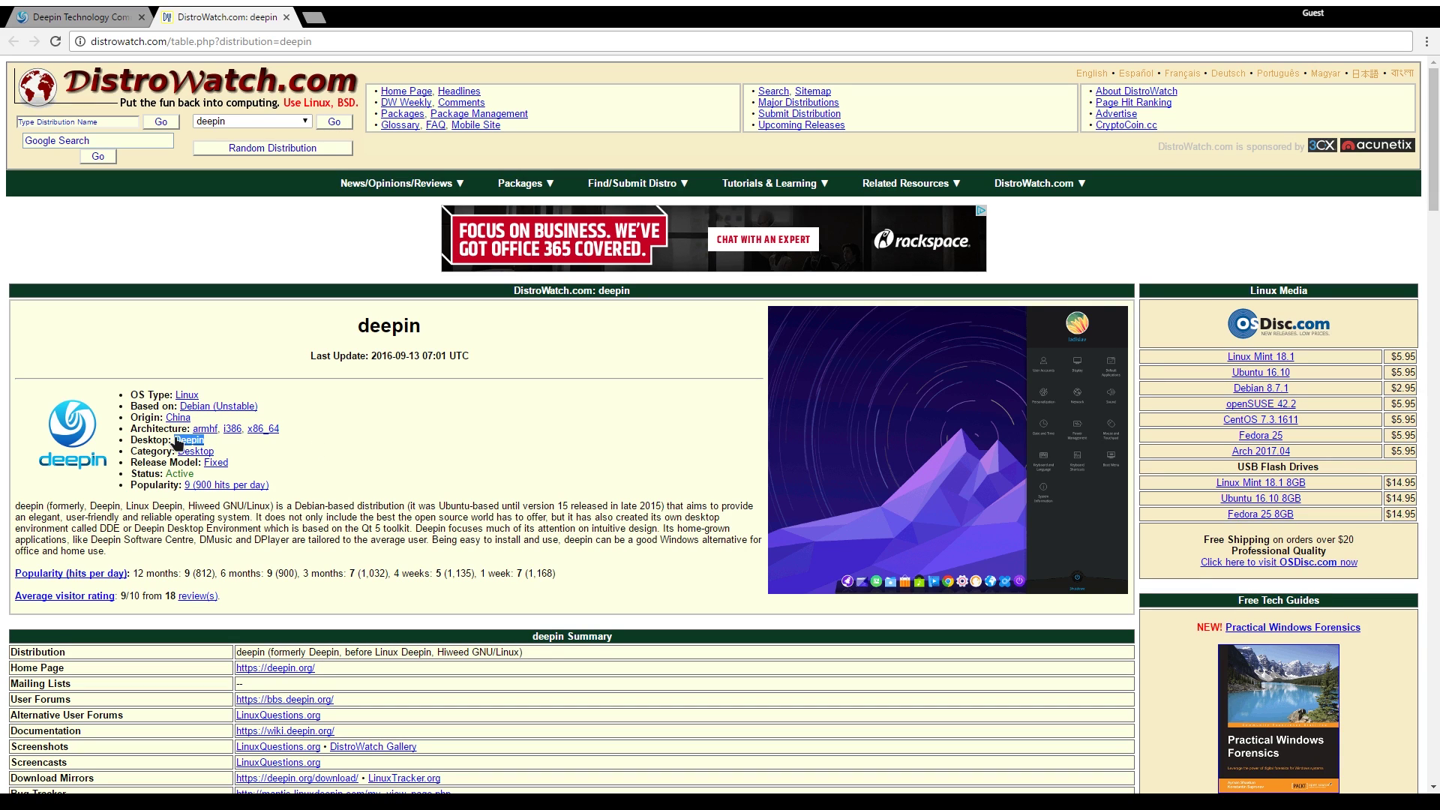
pyautogui.moveTo(169, 463); pyautogui.dragTo(269, 465)
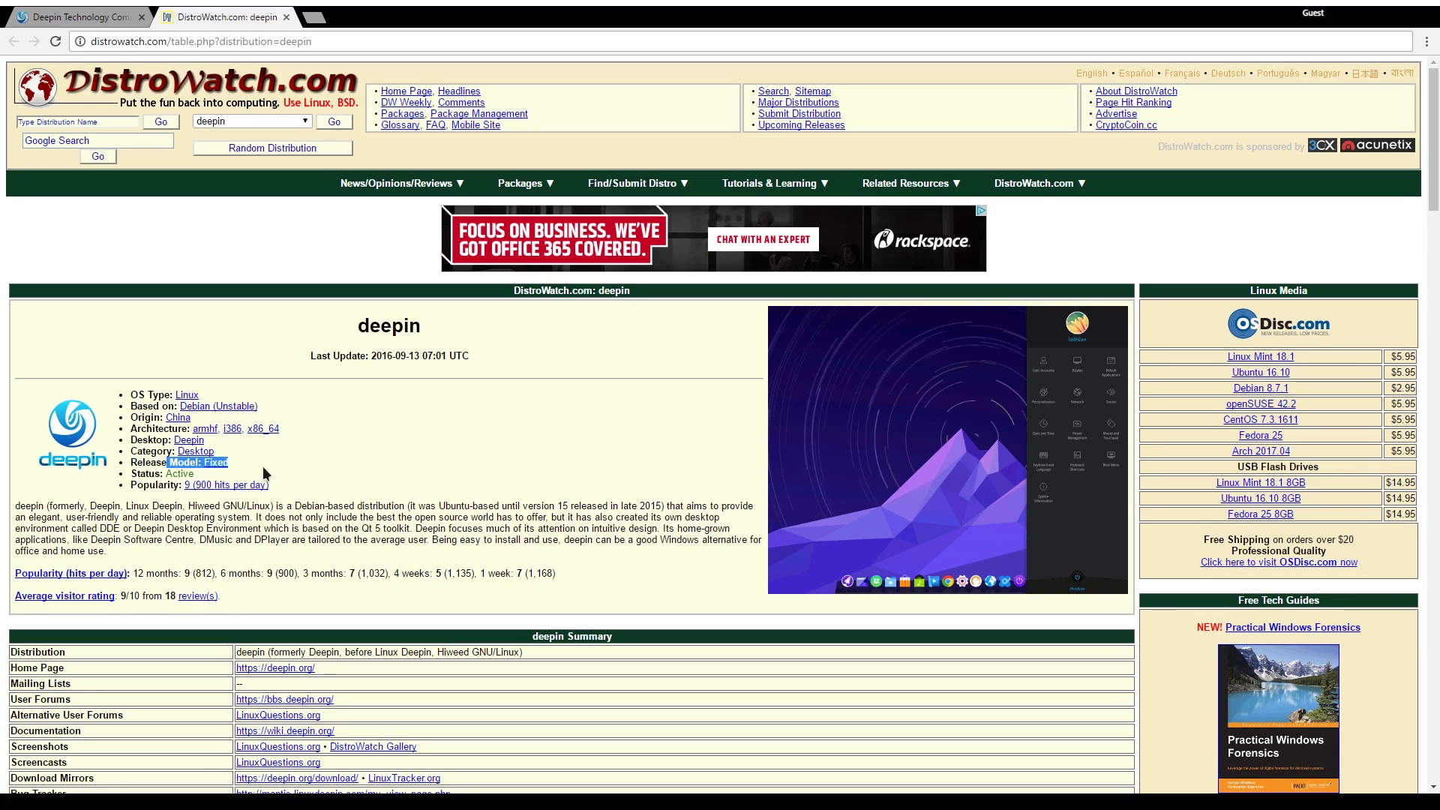
pyautogui.click(178, 496)
# - Open deepin's New Release download page, with Release Notes in a new tab ahead of DistroWatch
pyautogui.click(78, 23)
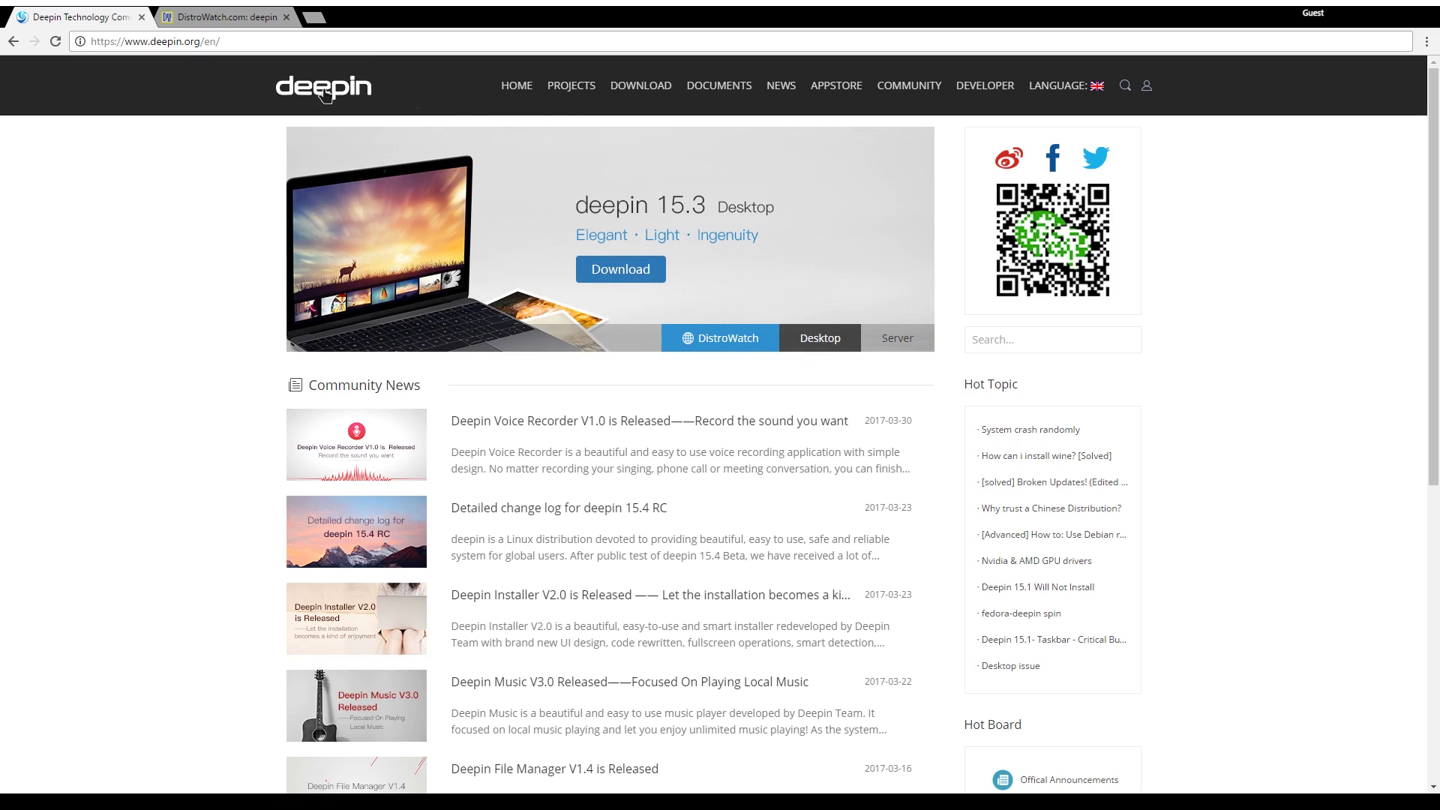
pyautogui.moveTo(654, 98)
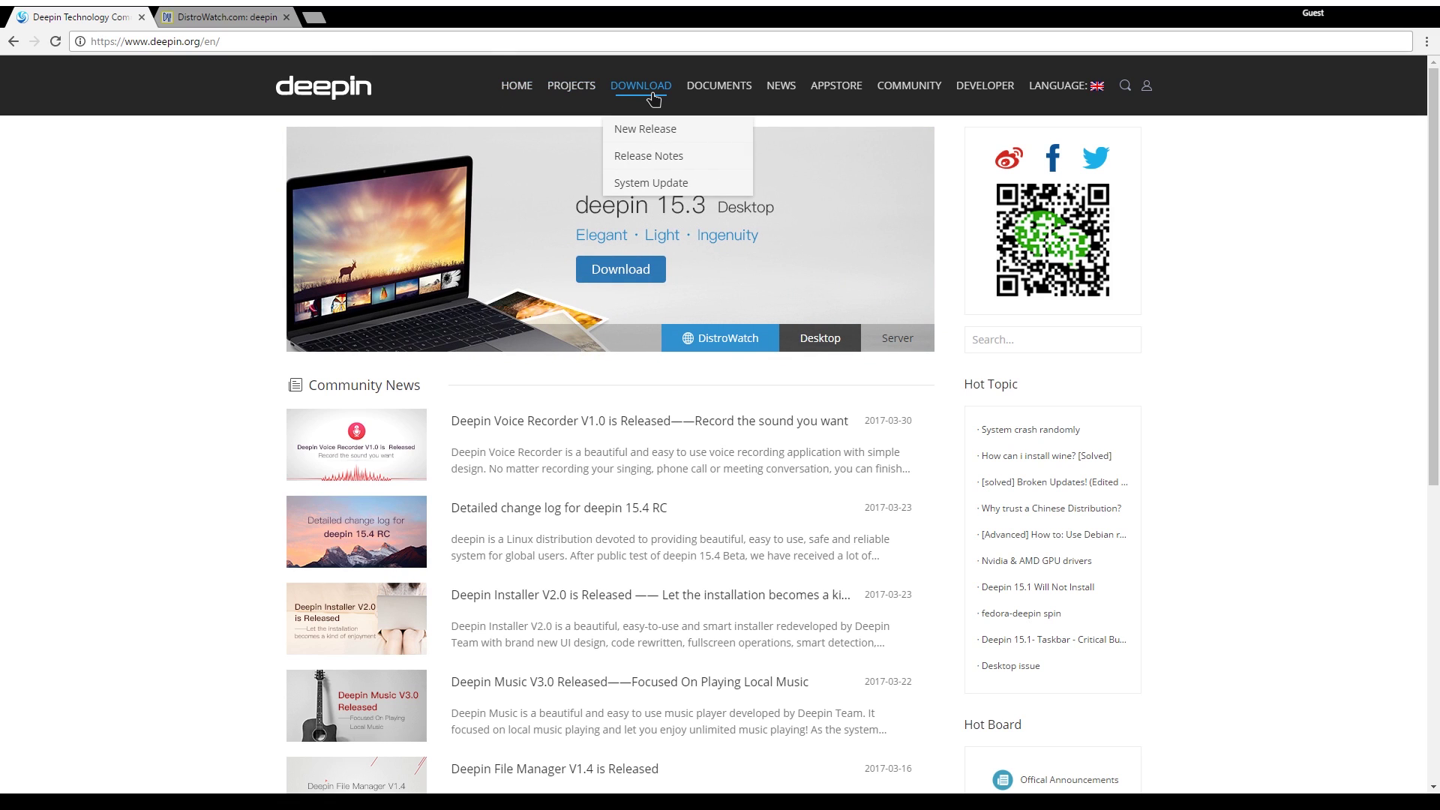
pyautogui.click(654, 135)
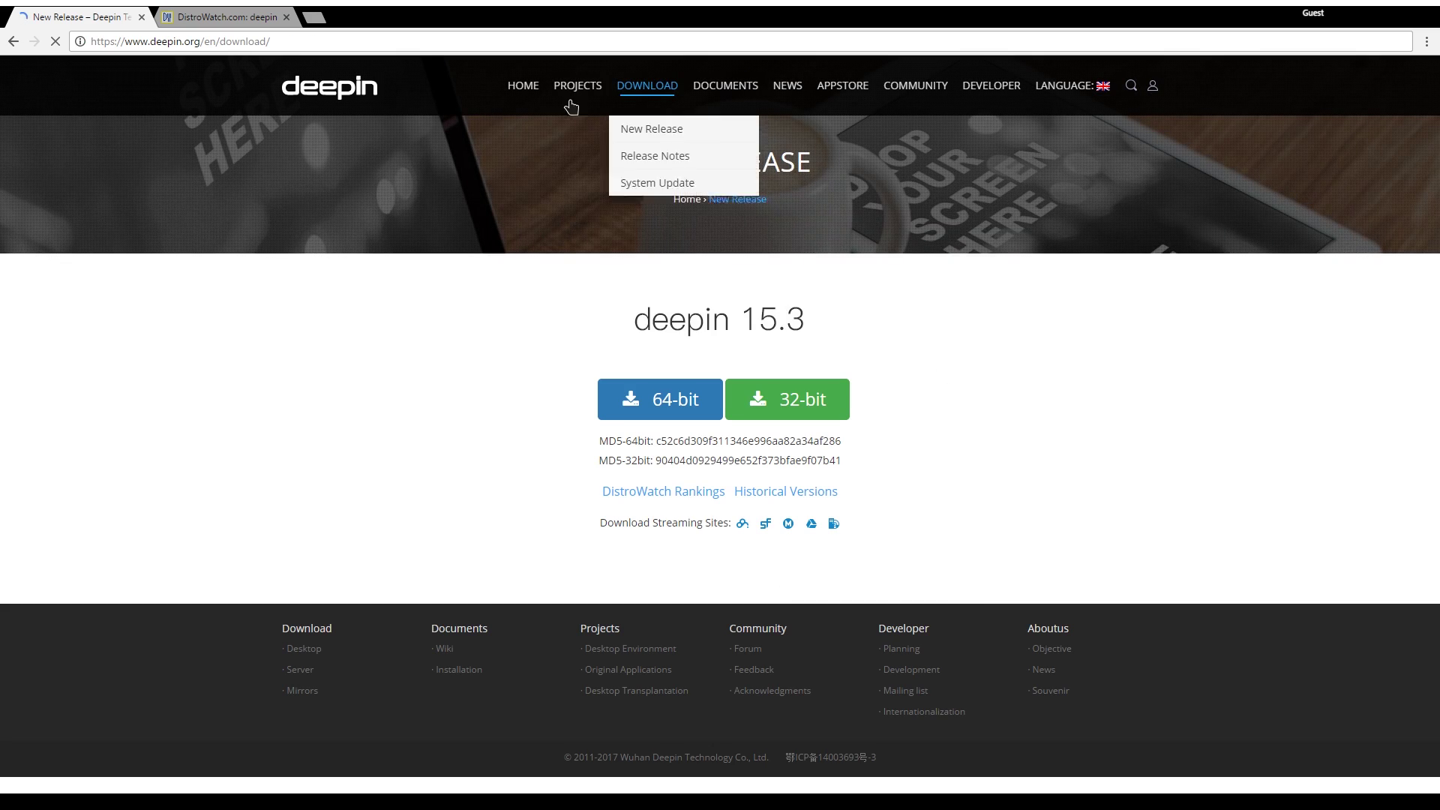
pyautogui.moveTo(642, 105)
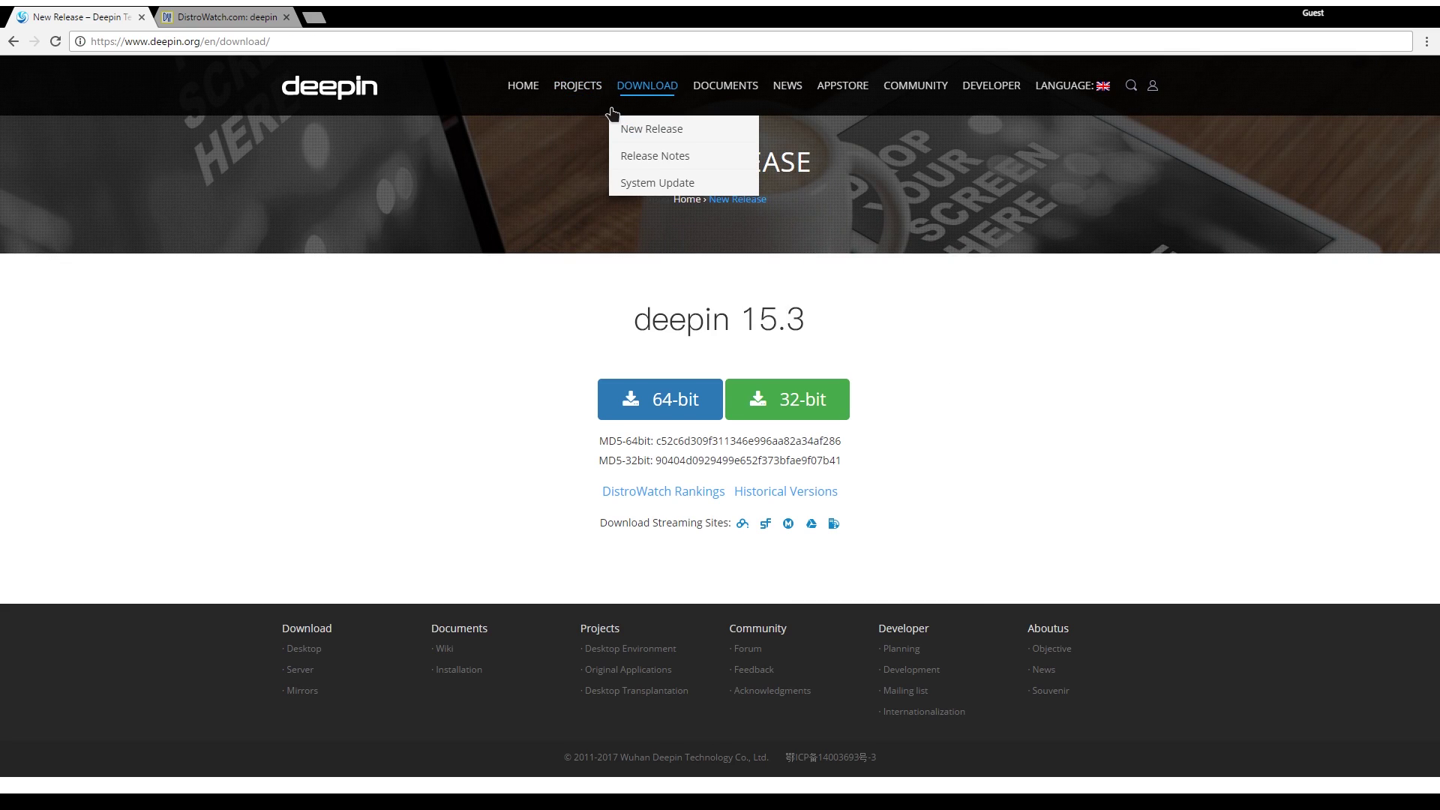
pyautogui.middleClick(652, 156)
pyautogui.moveTo(349, 23); pyautogui.dragTo(259, 34)
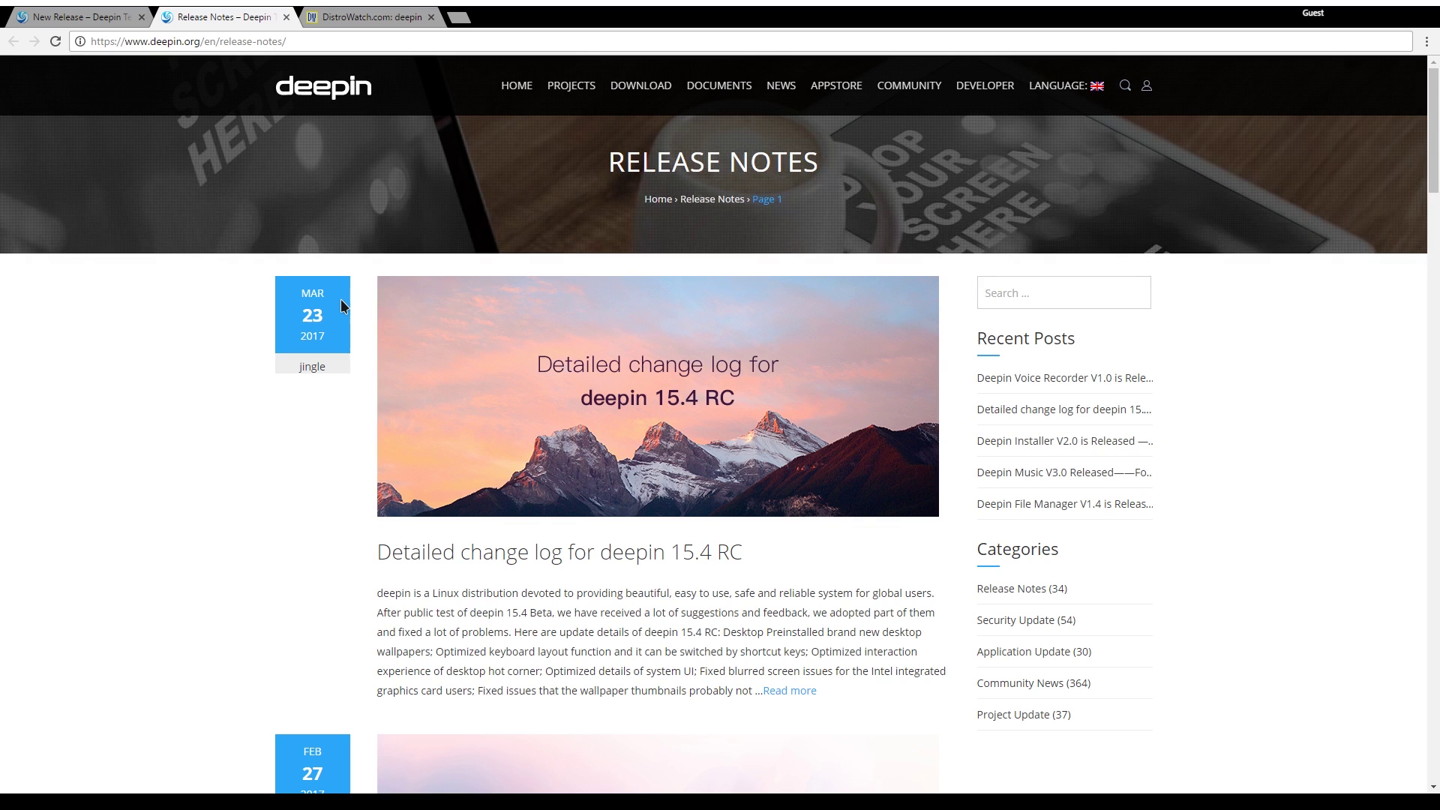
# - Look over the deepin Security Update posts, then return to the 15.3 download page
pyautogui.moveTo(635, 104)
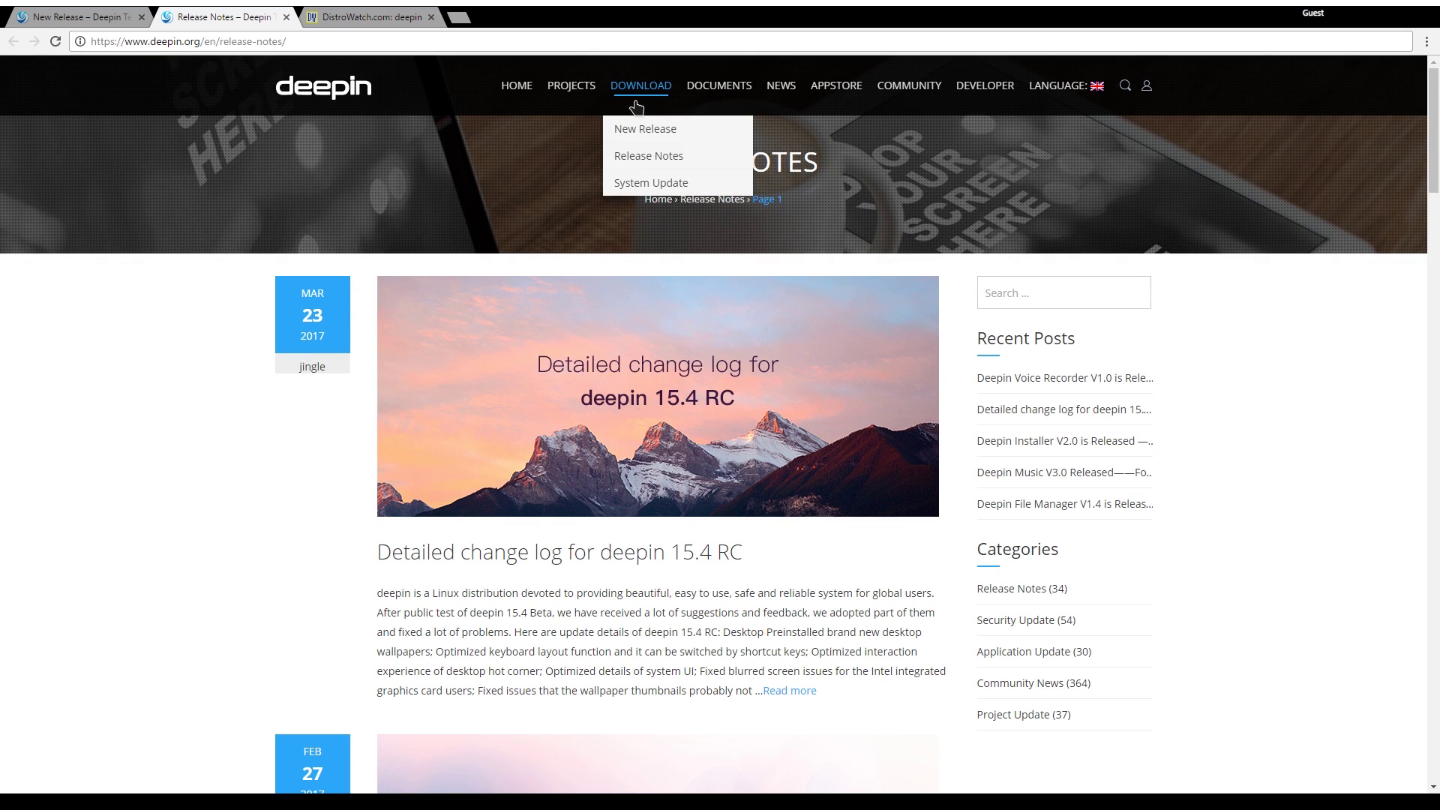
pyautogui.click(649, 185)
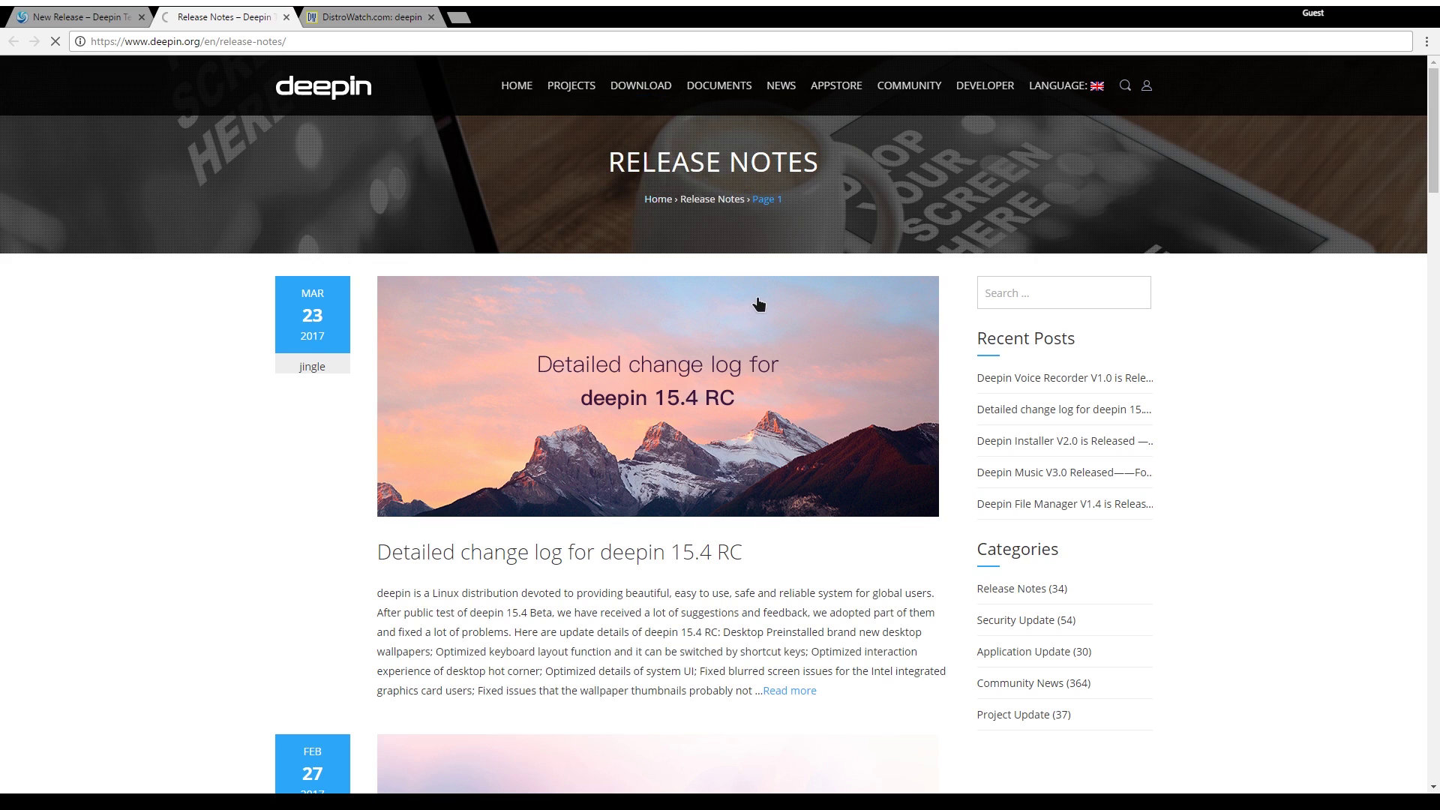
pyautogui.scroll(-10, 813, 383)
pyautogui.scroll(10, 669, 370)
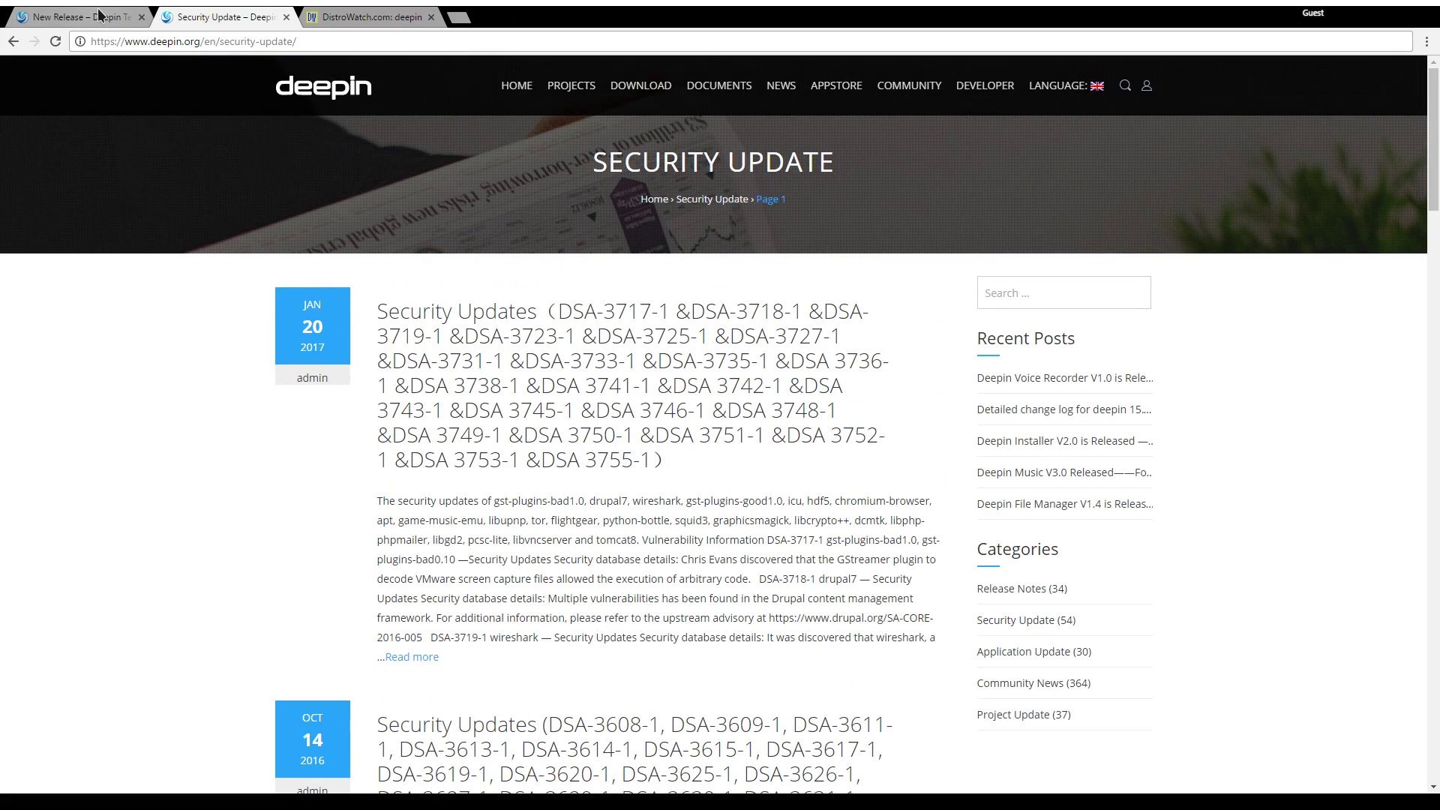
pyautogui.click(100, 15)
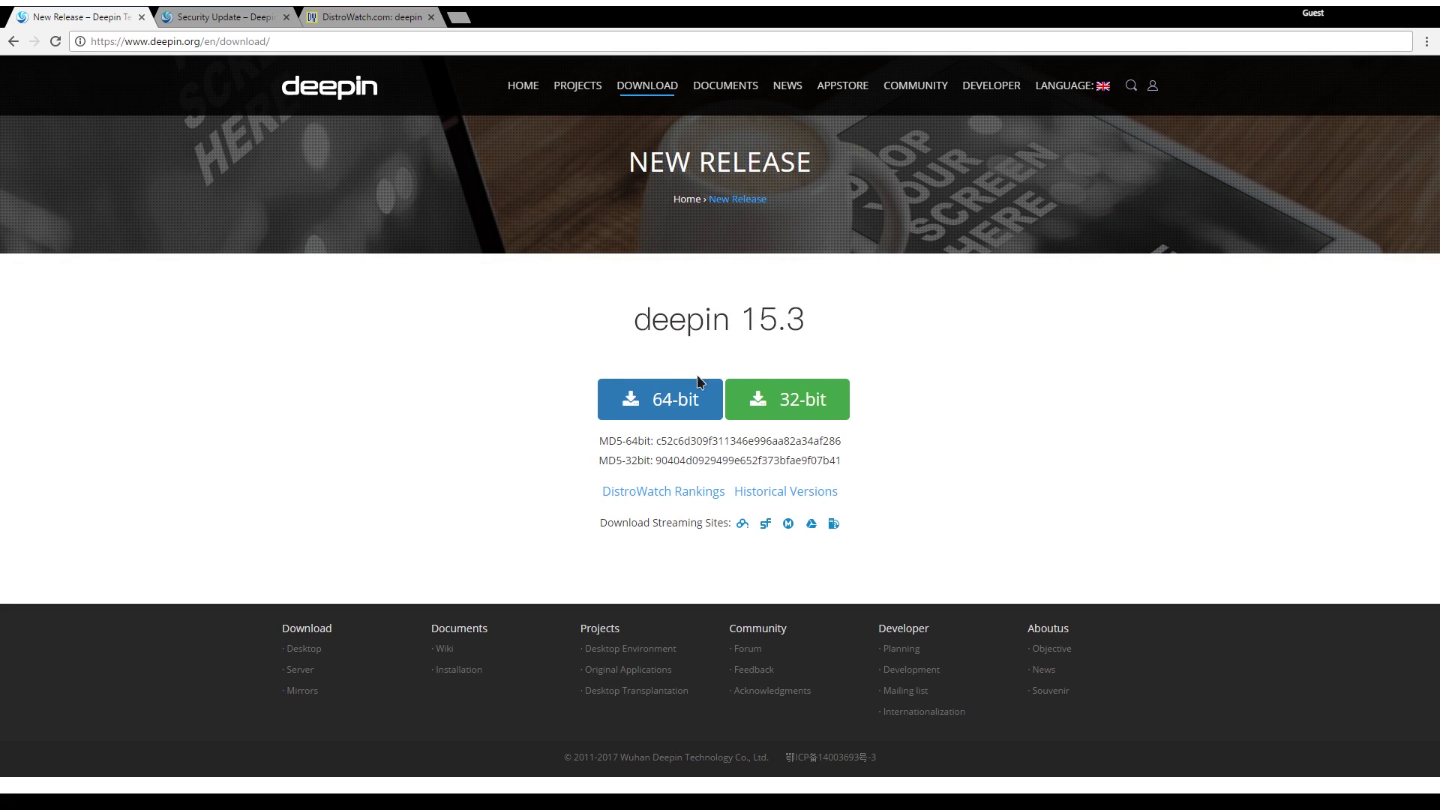
# - Highlight the download page checksums, then Google 'deepin os torrent download' in a new tab
pyautogui.moveTo(890, 488); pyautogui.dragTo(535, 321)
pyautogui.click(413, 354)
pyautogui.hotkey('ctrl', 't')
pyautogui.write('deepin os torrent download')
pyautogui.press('Return')
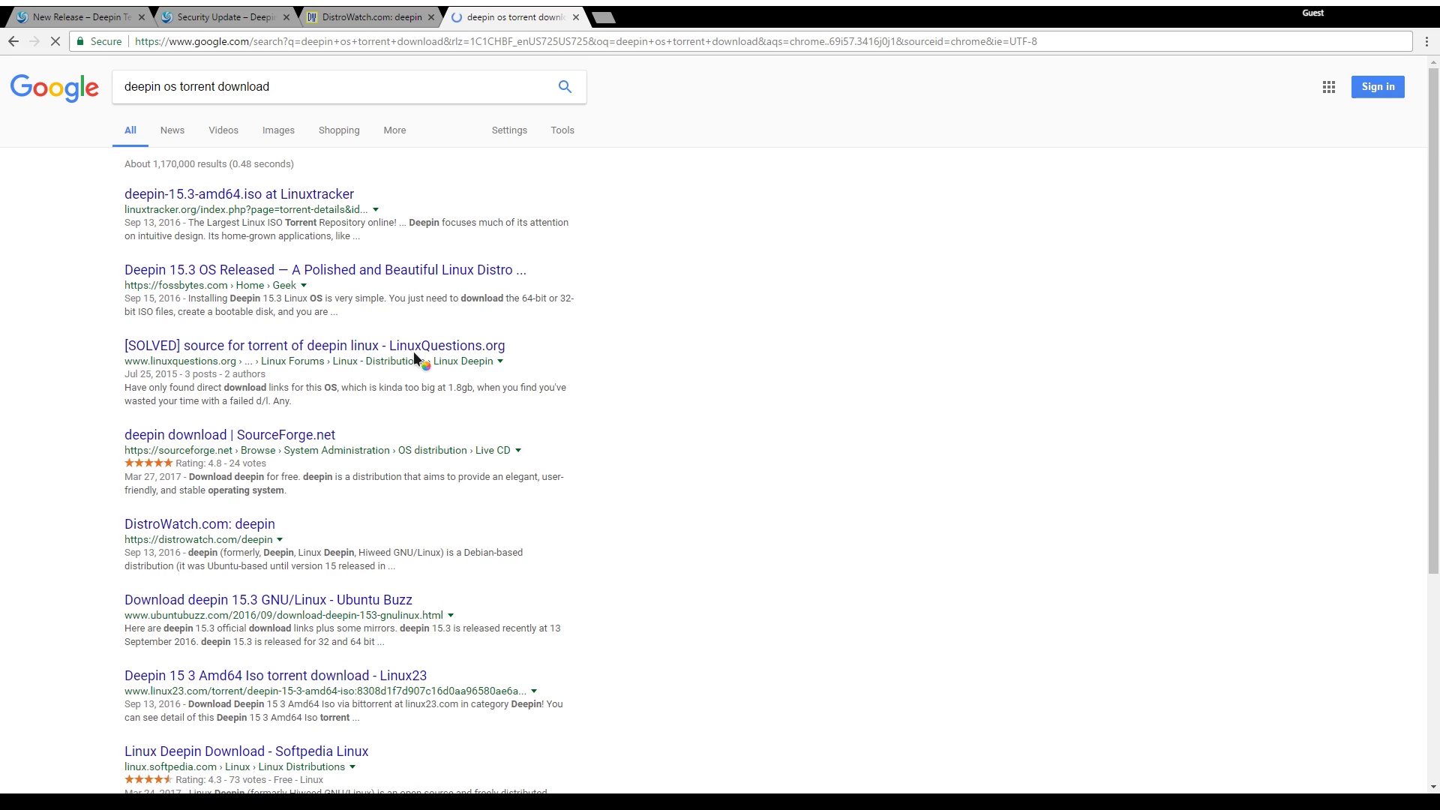
# - Open Linuxtracker's deepin-15.3-amd64.iso torrent page, then go back to the deepin download tab
pyautogui.click(276, 193)
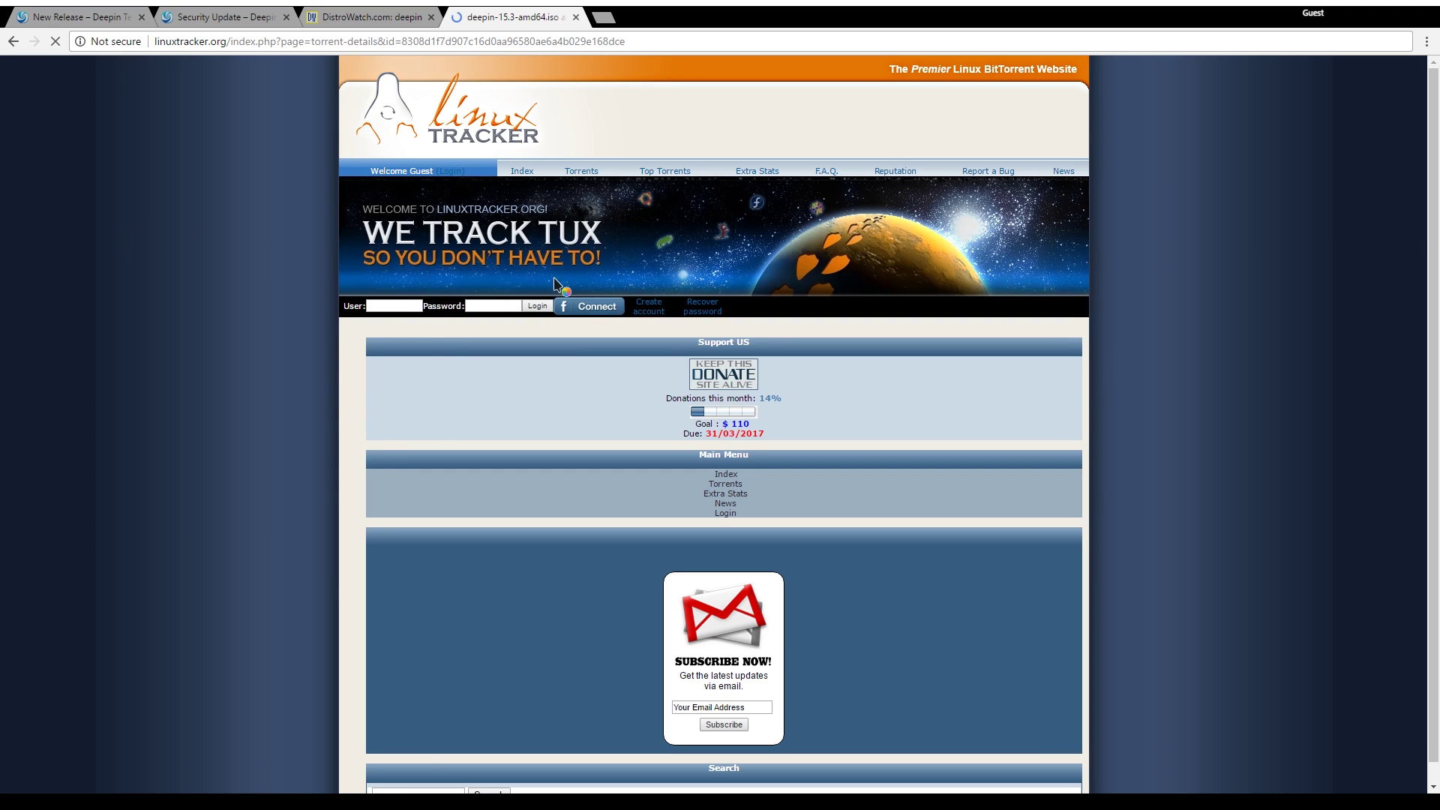
pyautogui.scroll(-5, 681, 533)
pyautogui.scroll(4, 694, 512)
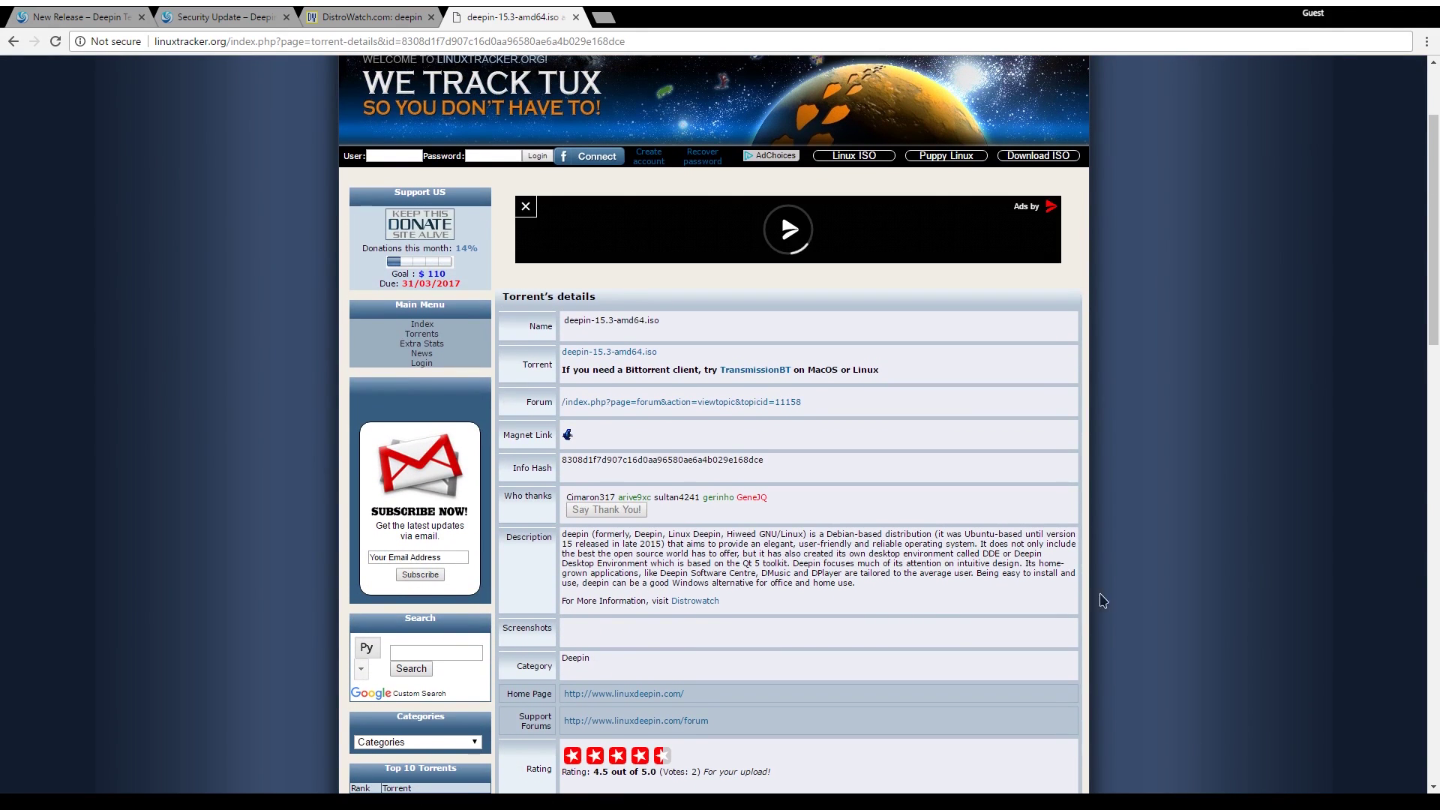
pyautogui.click(109, 16)
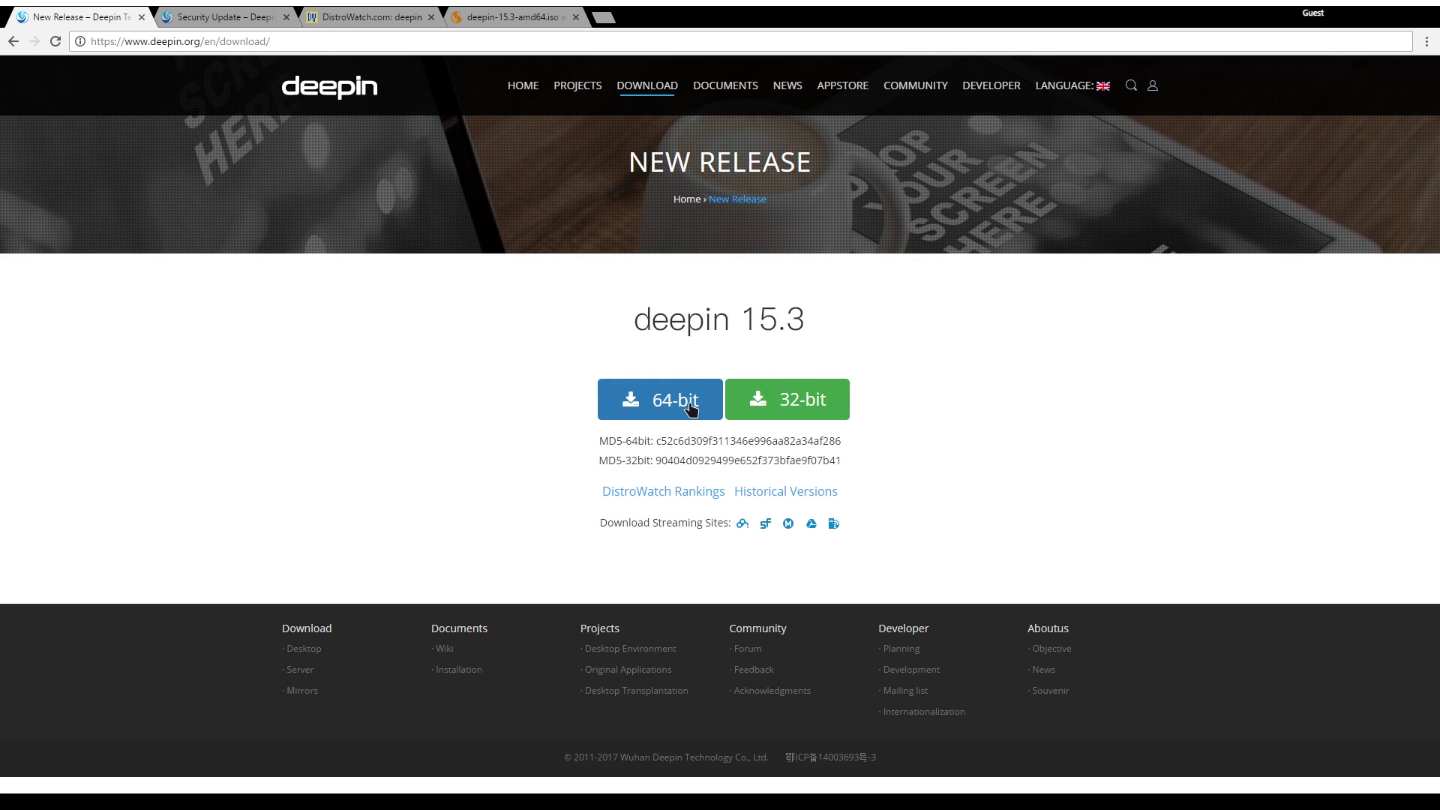
# - Start the 2.2 GB deepin-15.3-amd64.iso download with the 64-bit button
pyautogui.click(639, 404)
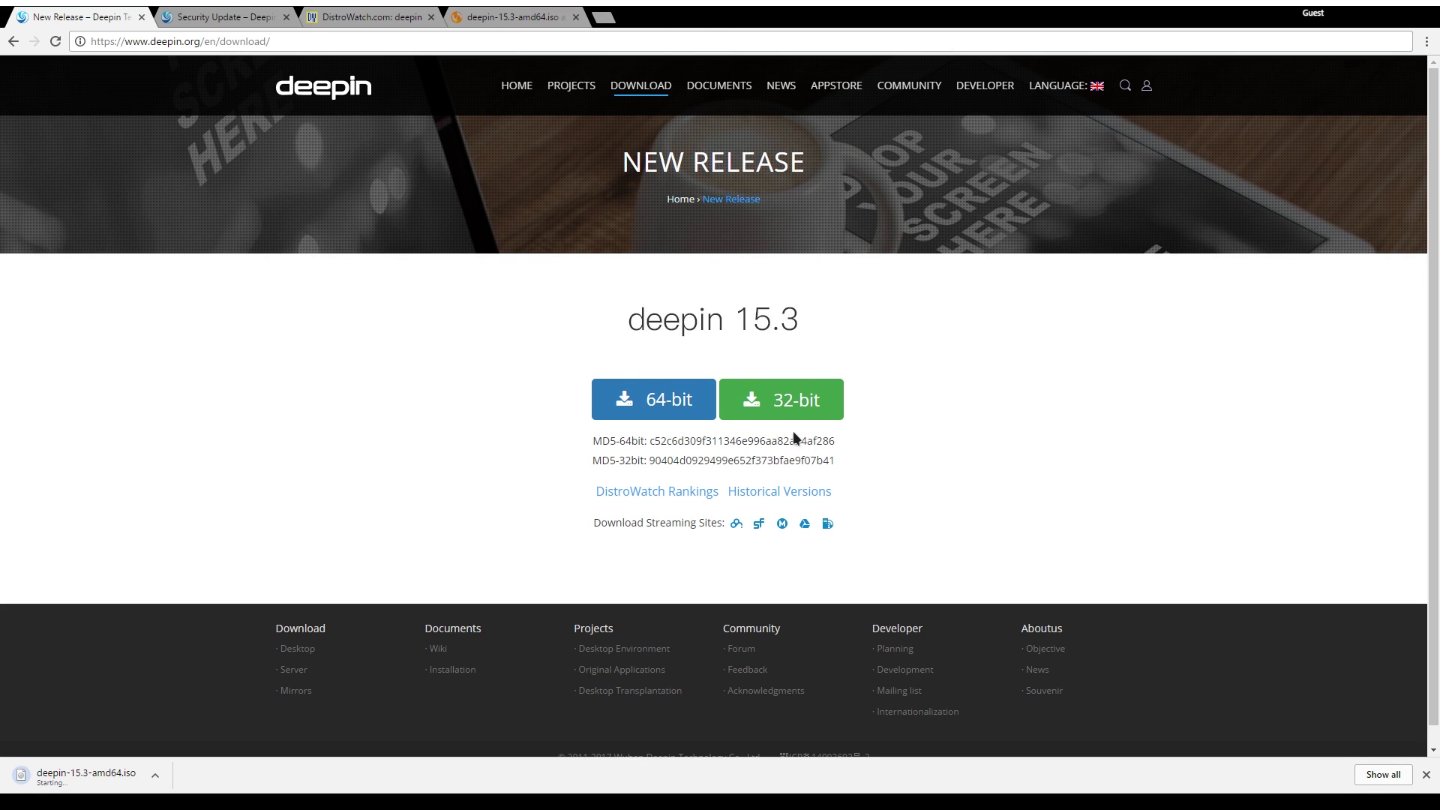
pyautogui.moveTo(854, 529); pyautogui.dragTo(733, 521)
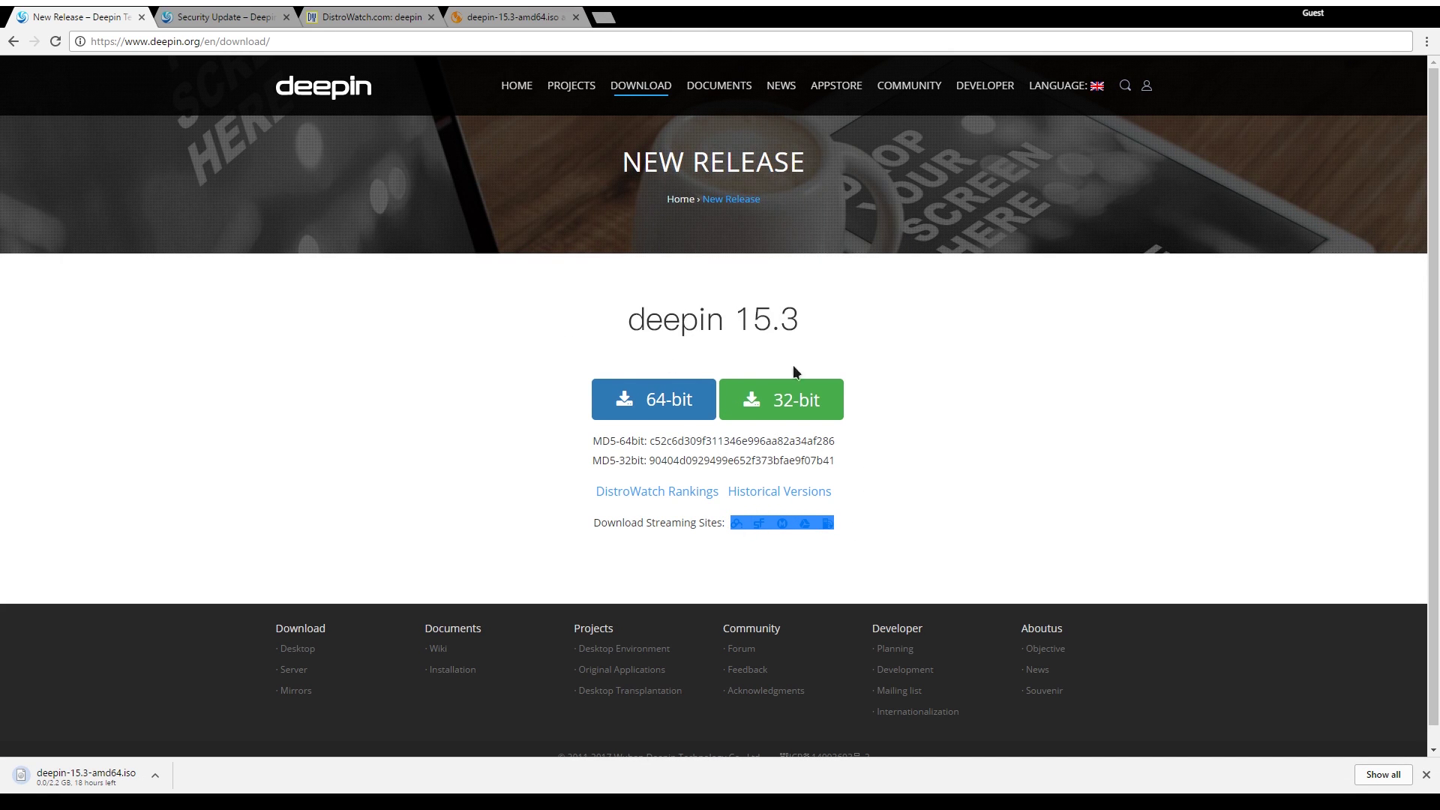
pyautogui.click(756, 540)
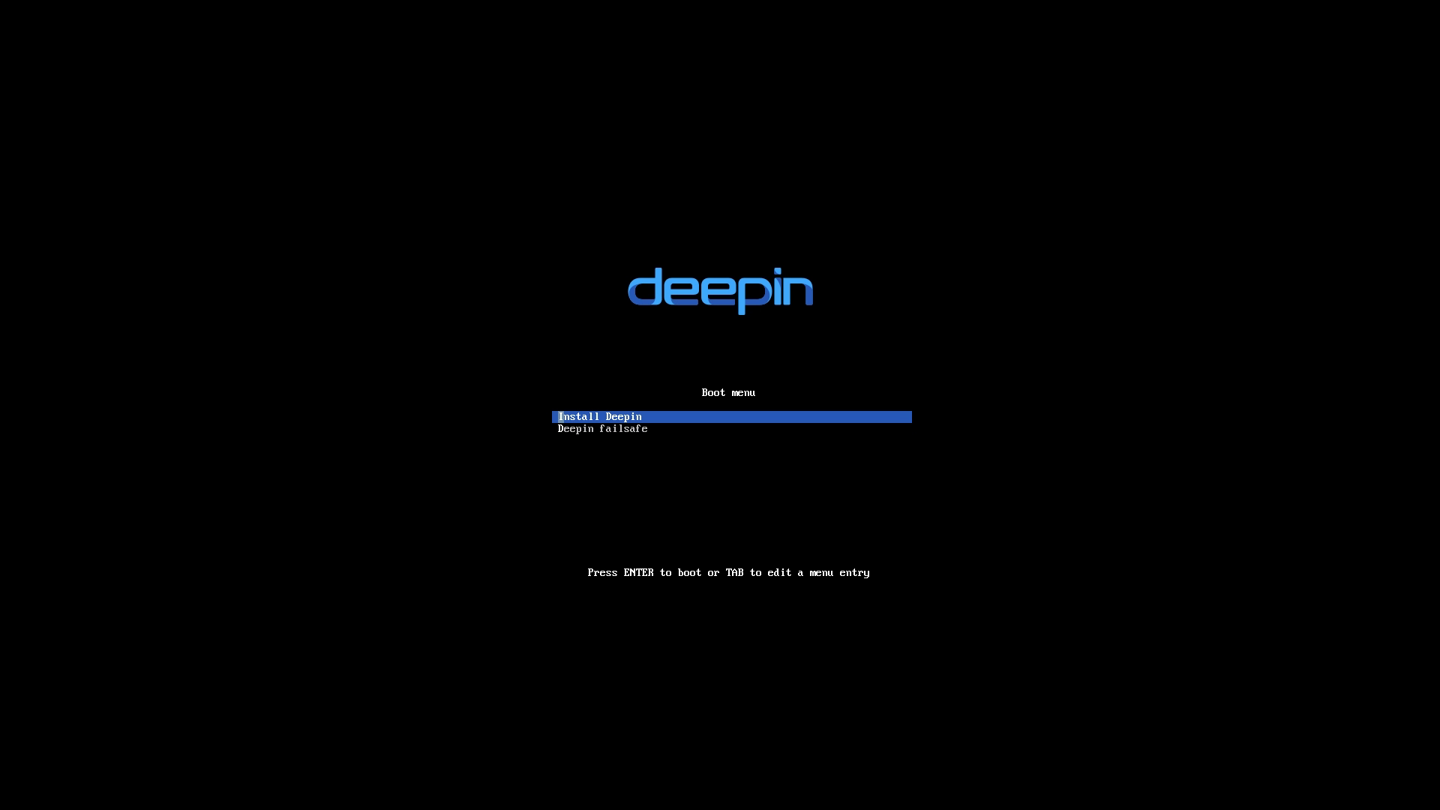
# - Boot the Install Deepin entry from the boot menu
pyautogui.press('Return')
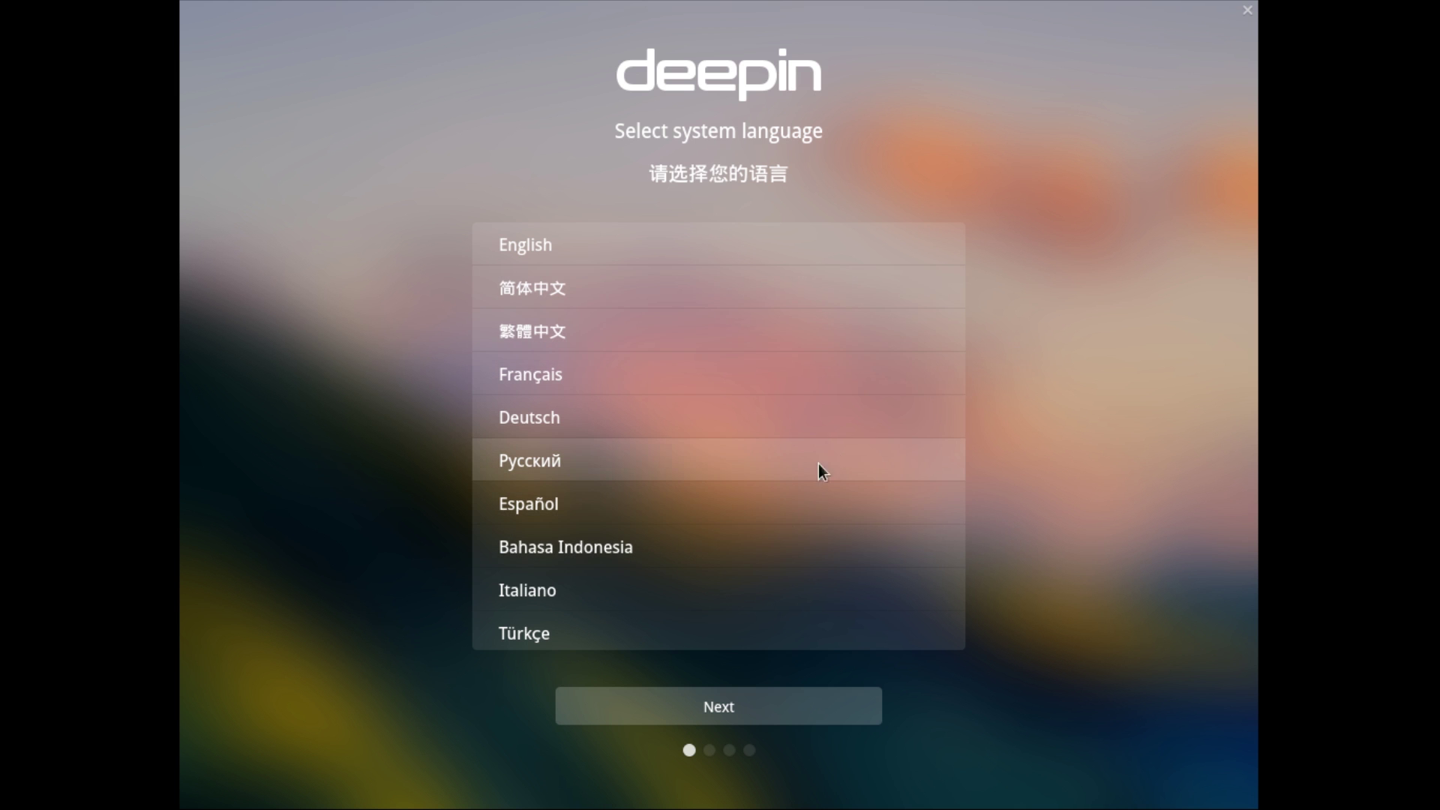
# - Choose English, then enter a username, computer name bol-DEEPIN and the password twice
pyautogui.click(506, 255)
pyautogui.click(776, 707)
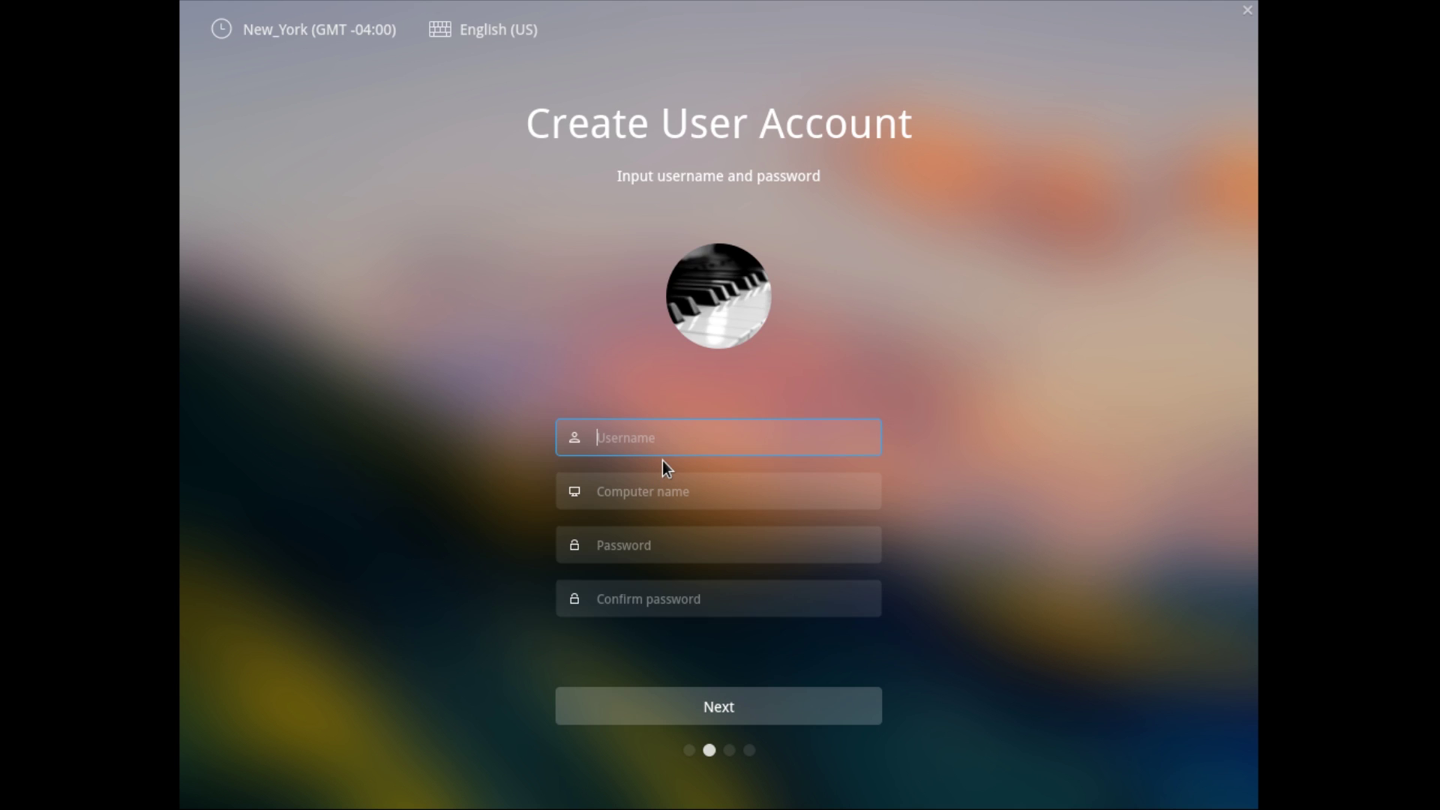
pyautogui.write('byteoflinux')
pyautogui.press('Tab')
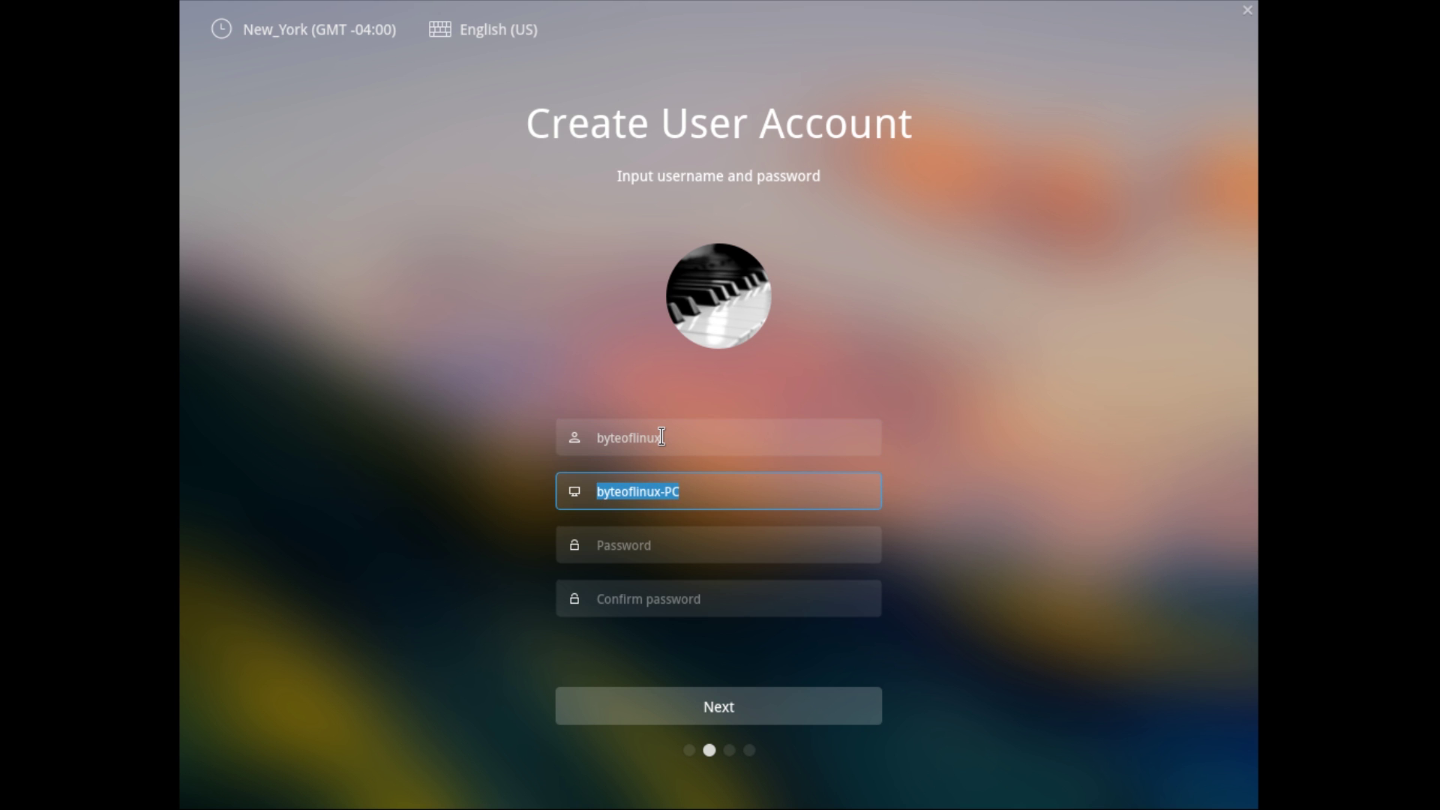
pyautogui.press('End')
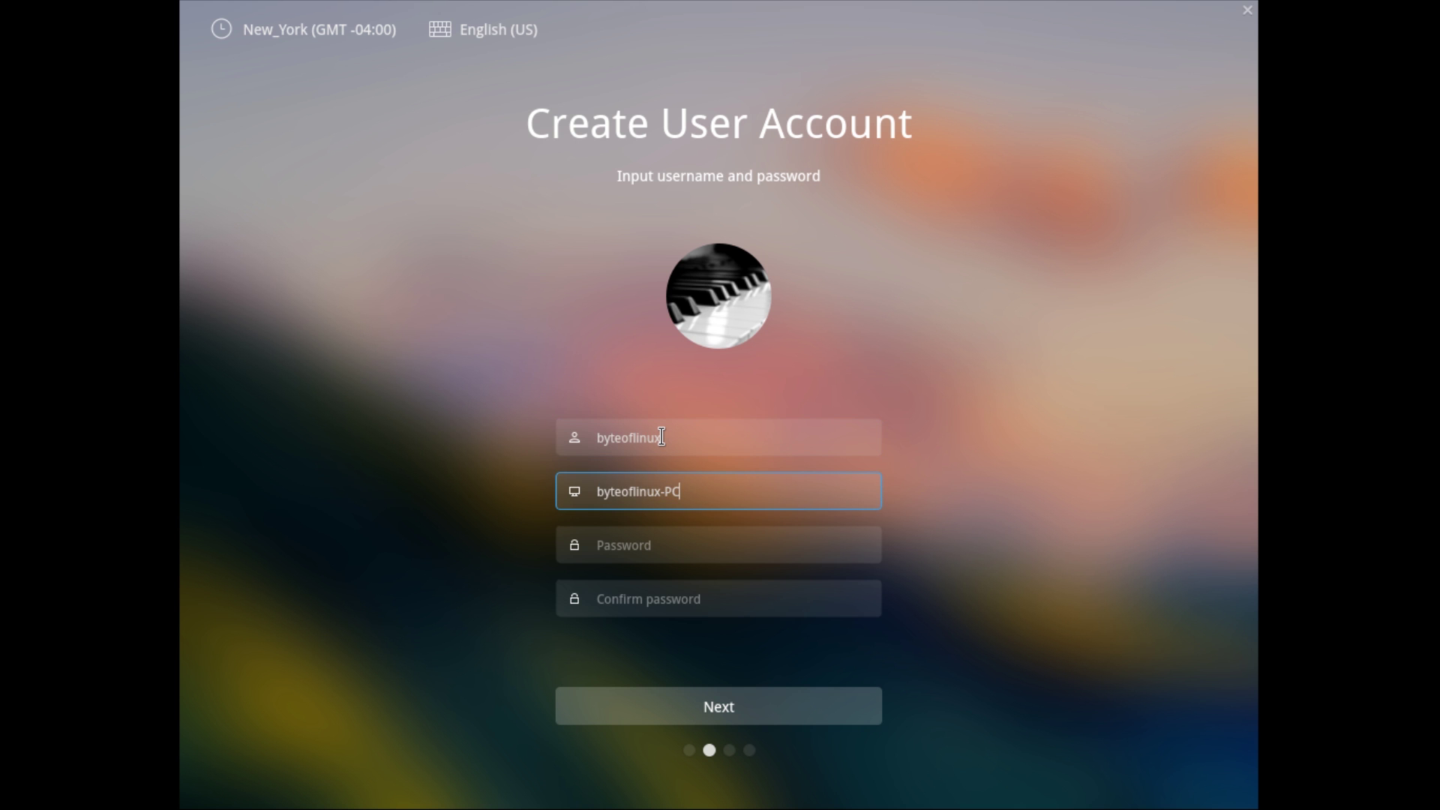
pyautogui.press('BackSpace')
pyautogui.press('BackSpace')
pyautogui.press('BackSpace')
pyautogui.press('BackSpace')
pyautogui.press('BackSpace')
pyautogui.press('BackSpace')
pyautogui.press('BackSpace')
pyautogui.press('BackSpace')
pyautogui.press('BackSpace')
pyautogui.press('BackSpace')
pyautogui.press('BackSpace')
pyautogui.press('BackSpace')
pyautogui.press('BackSpace')
pyautogui.press('BackSpace')
pyautogui.write('bol-DEEPIN')
pyautogui.press('Tab')
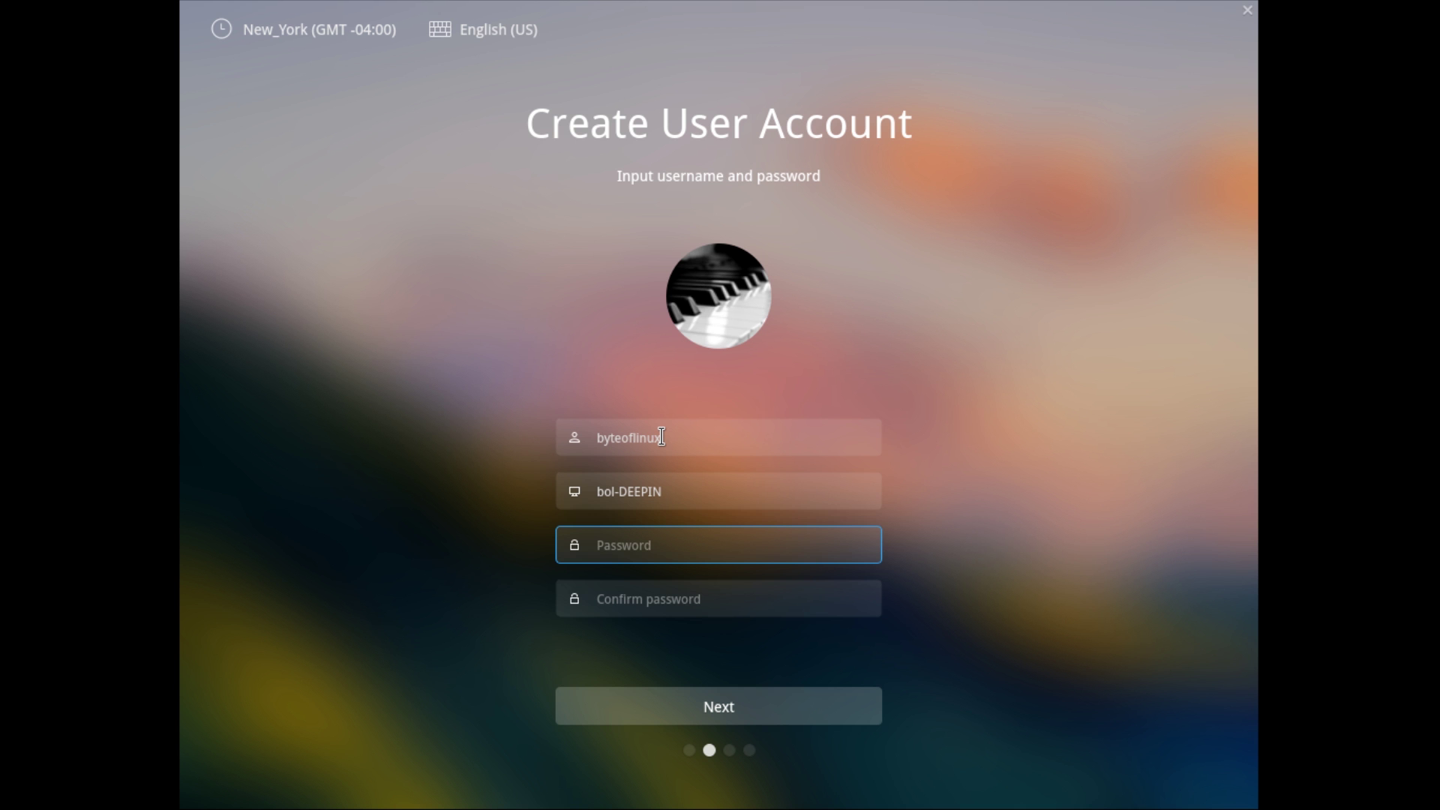
pyautogui.write('••••••••••••')
pyautogui.press('Tab')
pyautogui.write('••••••••••••')
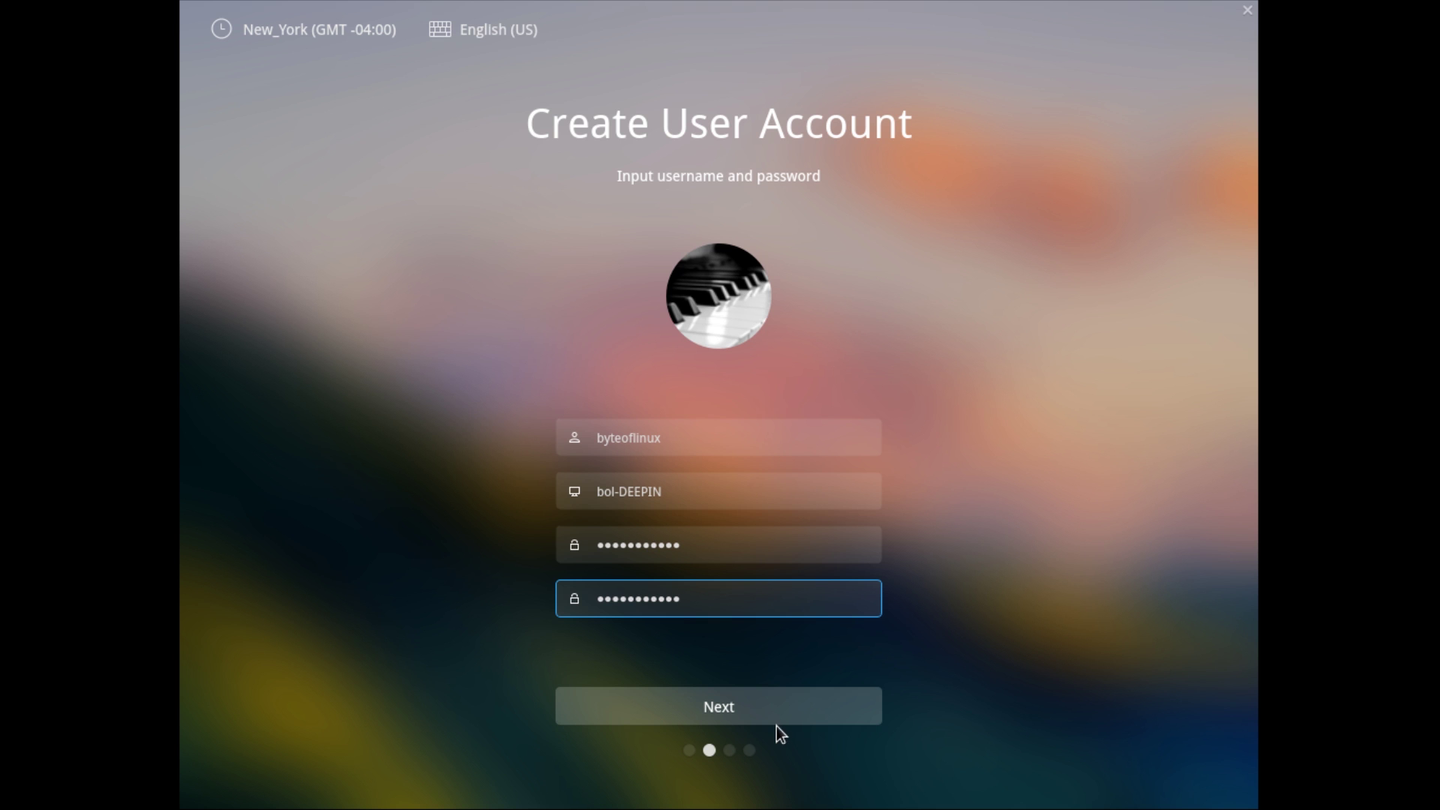
# - Pick the flower avatar for the account and continue to installation location
pyautogui.click(736, 315)
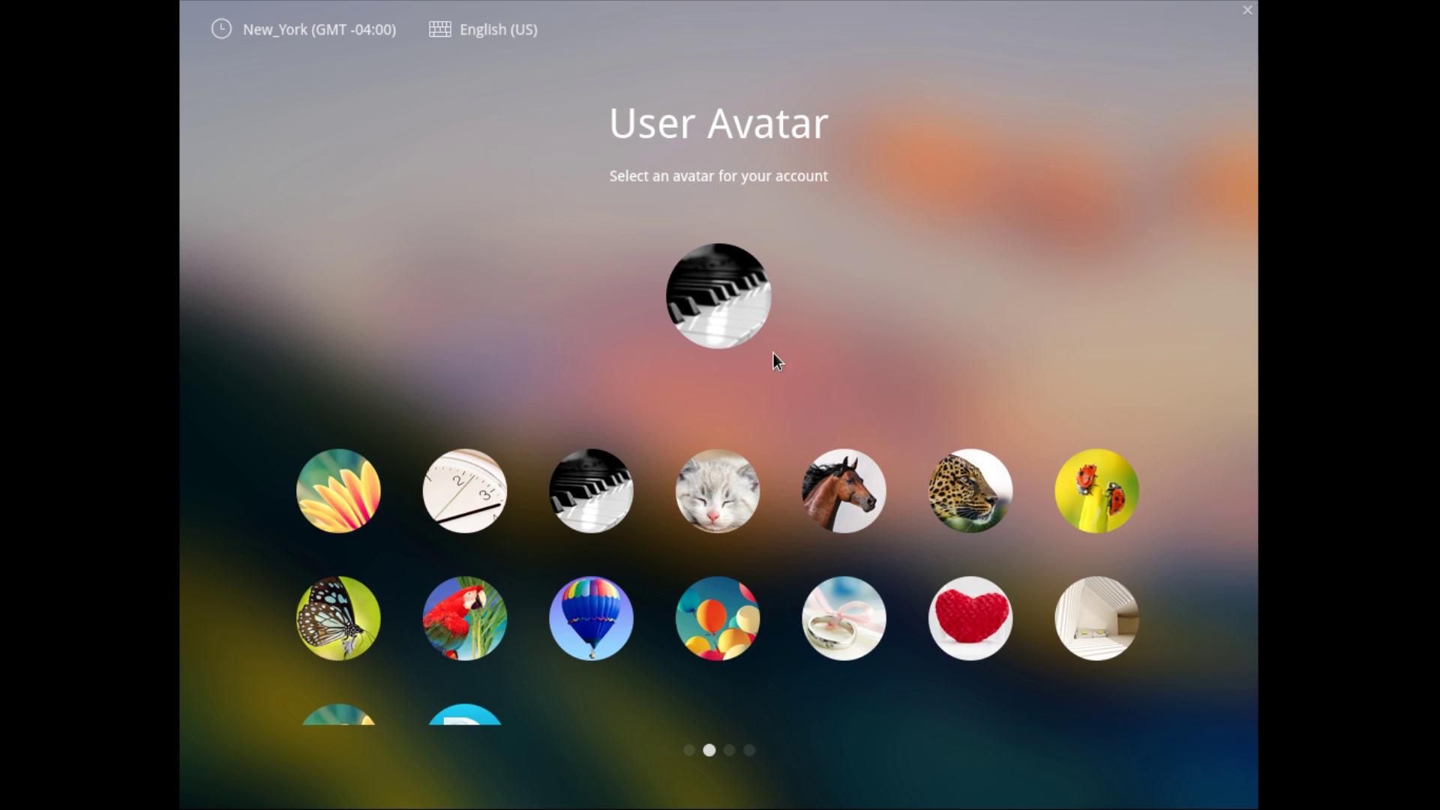
pyautogui.scroll(-2, 750, 413)
pyautogui.scroll(2, 825, 546)
pyautogui.scroll(-2, 600, 563)
pyautogui.scroll(2, 423, 497)
pyautogui.click(324, 498)
pyautogui.click(861, 709)
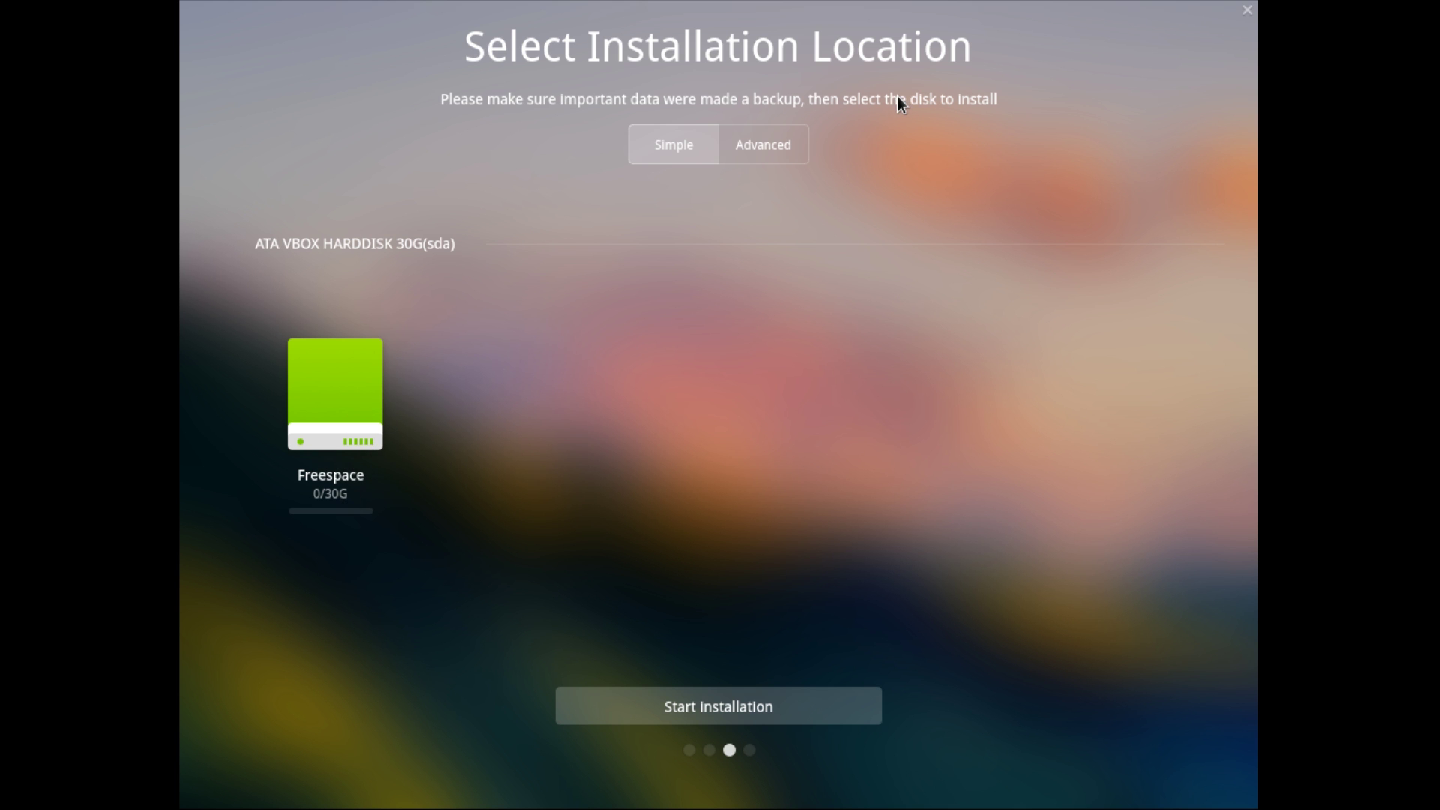
# - Select the 30G VBOX free-space disk in the simple view and start installation
pyautogui.click(801, 138)
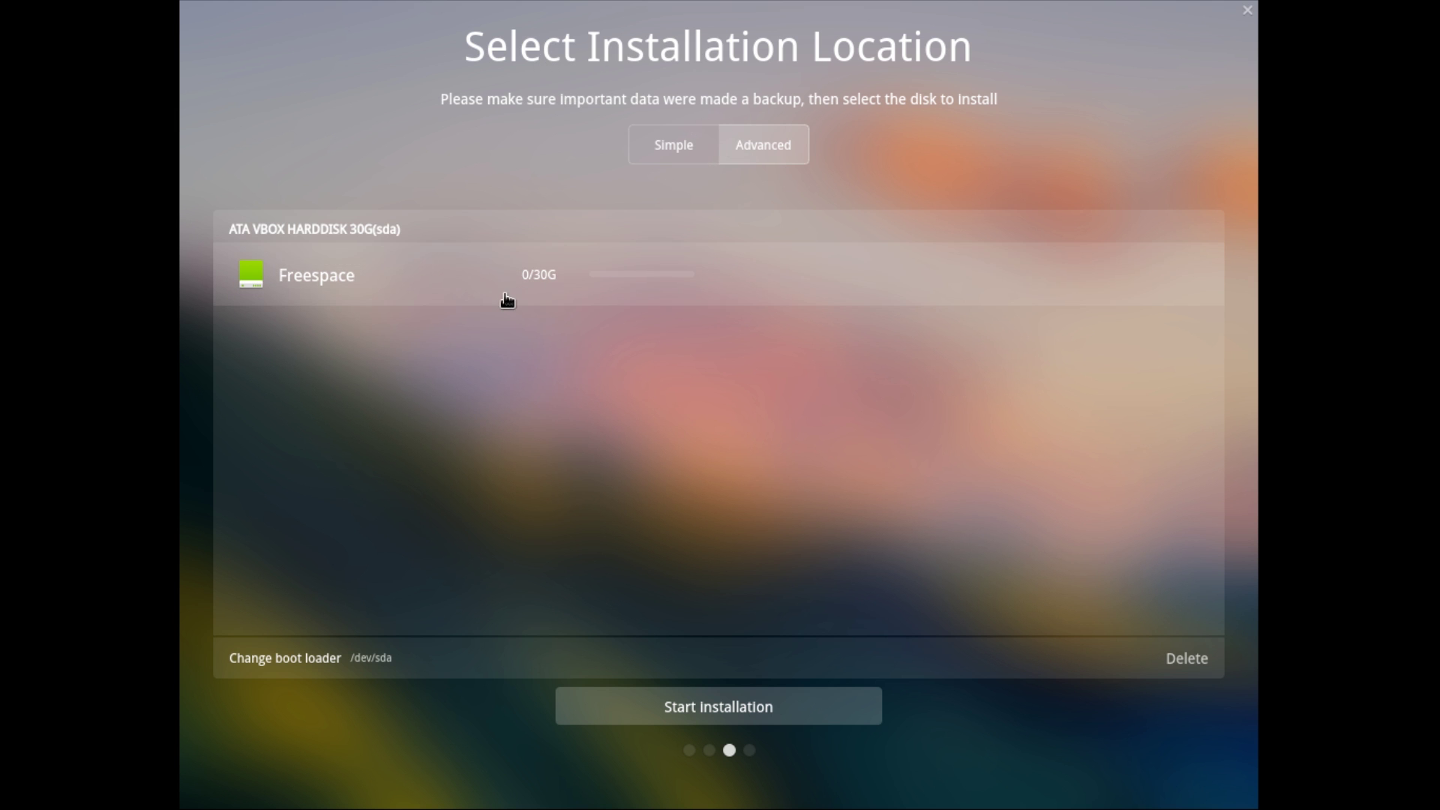
pyautogui.click(691, 147)
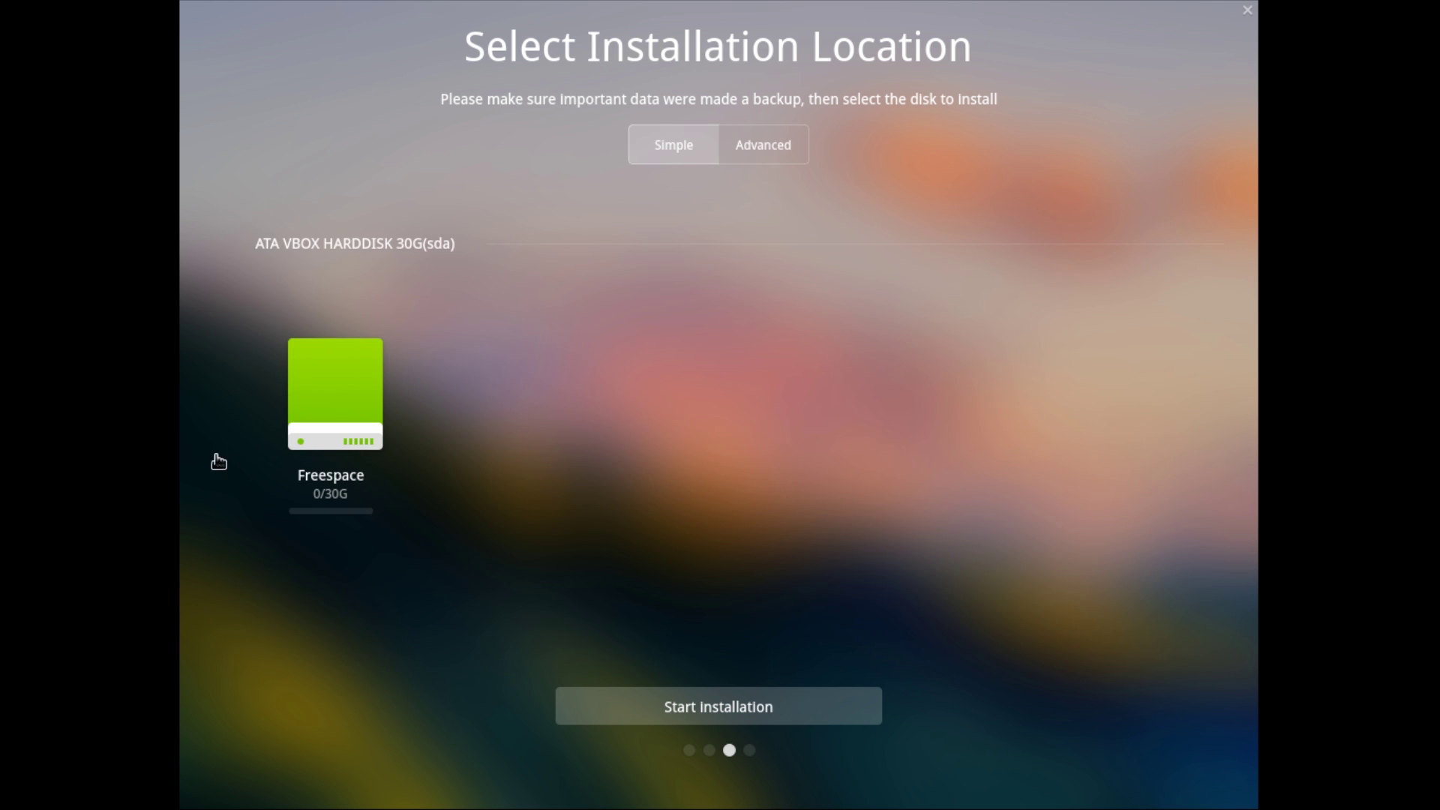
pyautogui.click(317, 413)
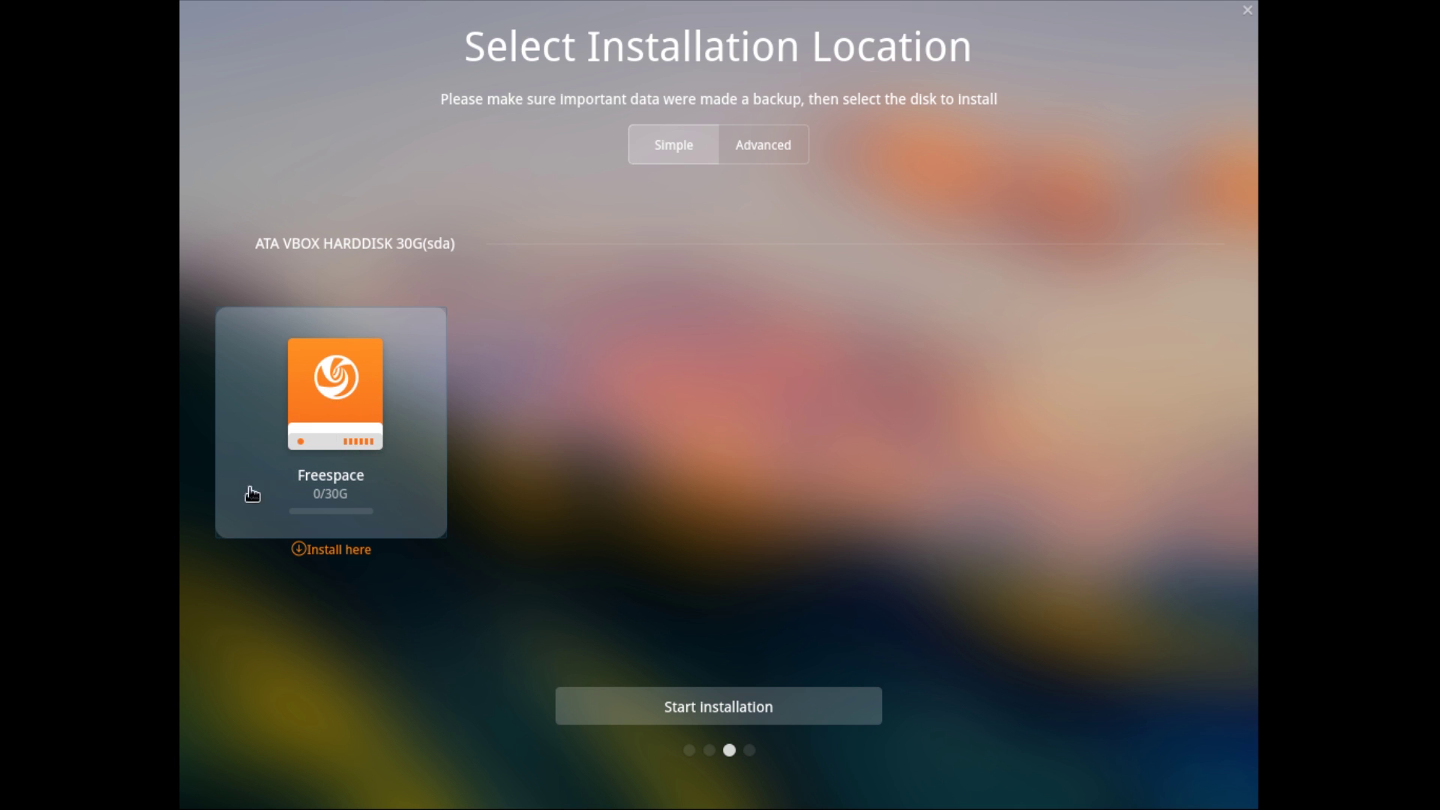
pyautogui.click(620, 706)
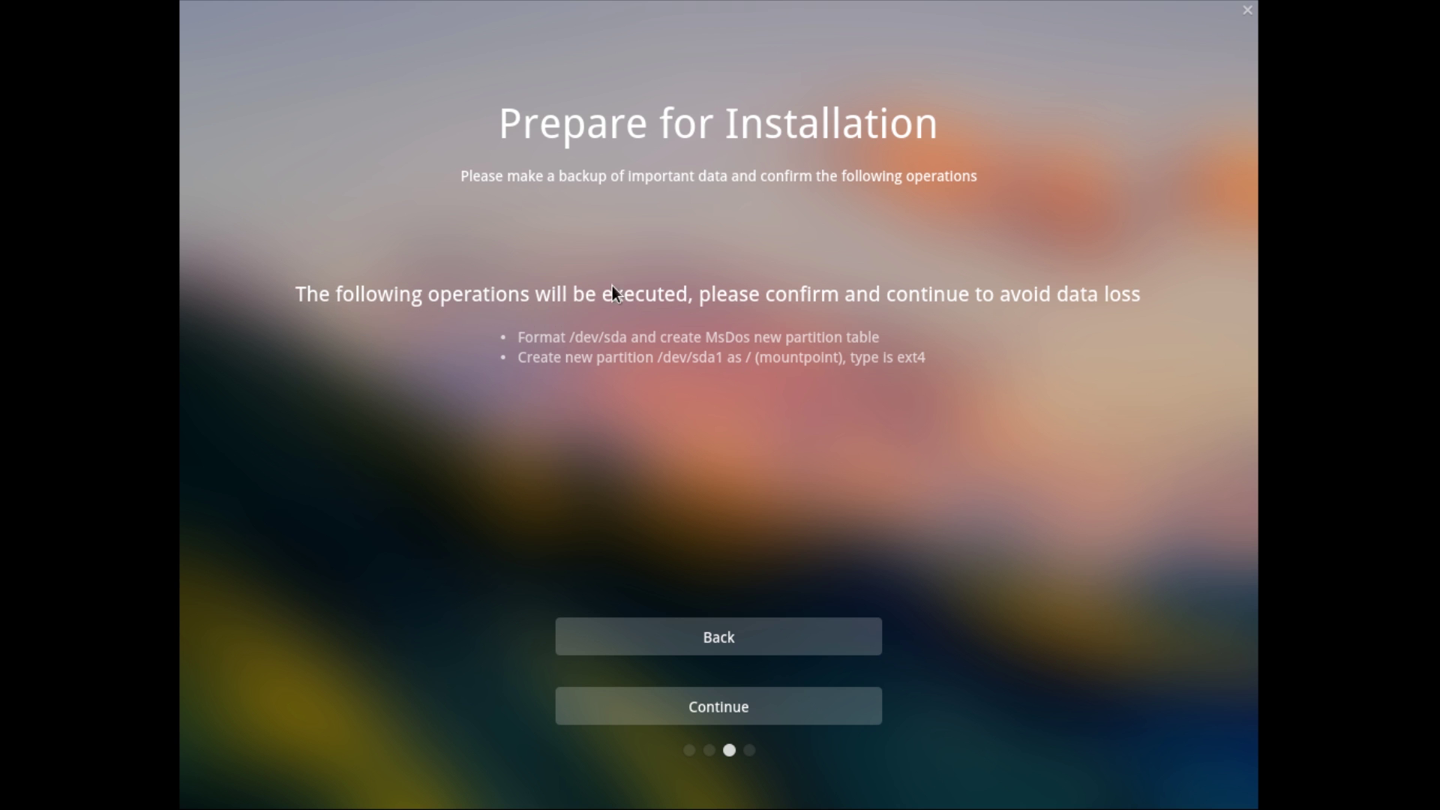
# - Confirm formatting /dev/sda and creating ext4 root /dev/sda1 to install Deepin
pyautogui.click(794, 694)
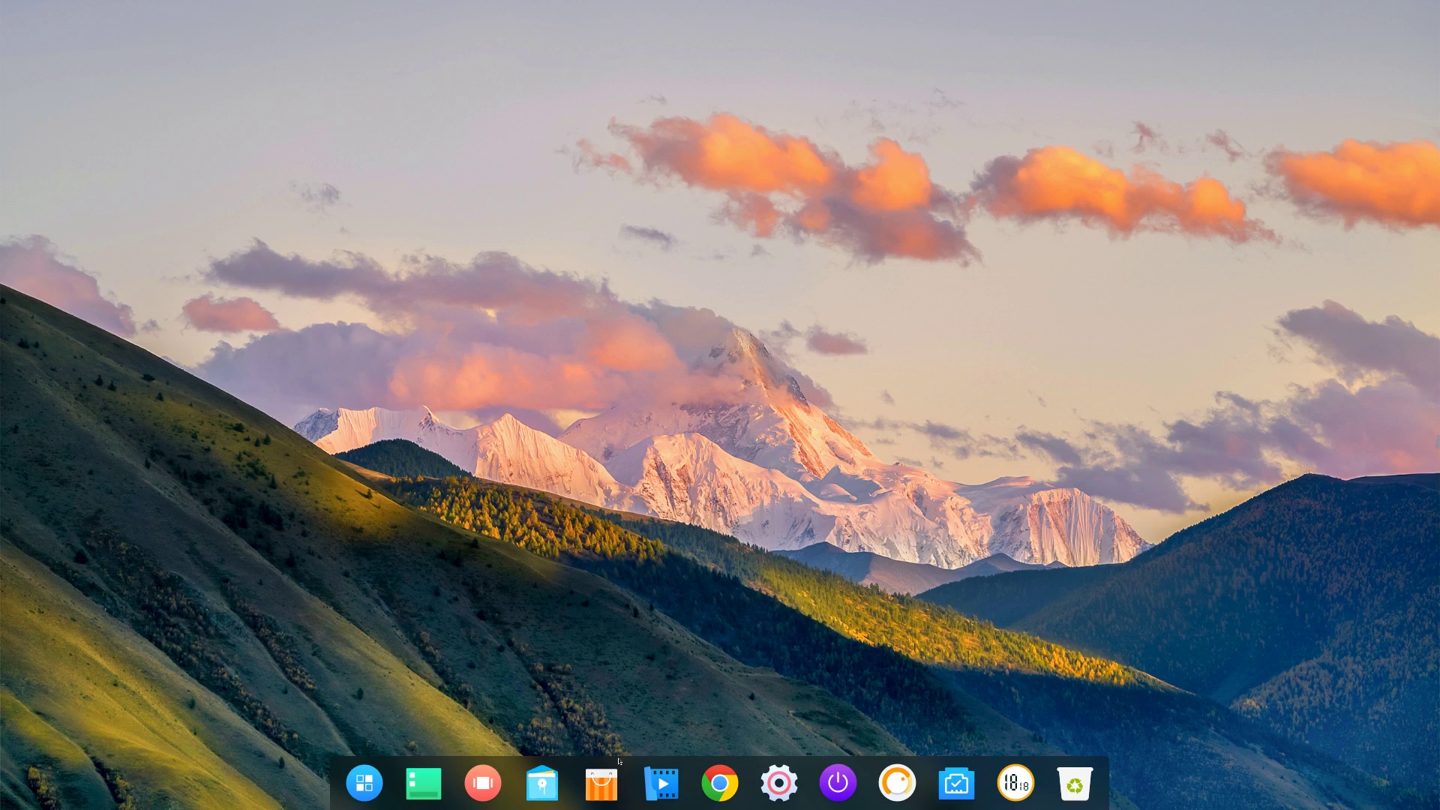
# - Open the Launcher from the dock and browse its app grid to Deepin Screen Recorder
pyautogui.click(371, 773)
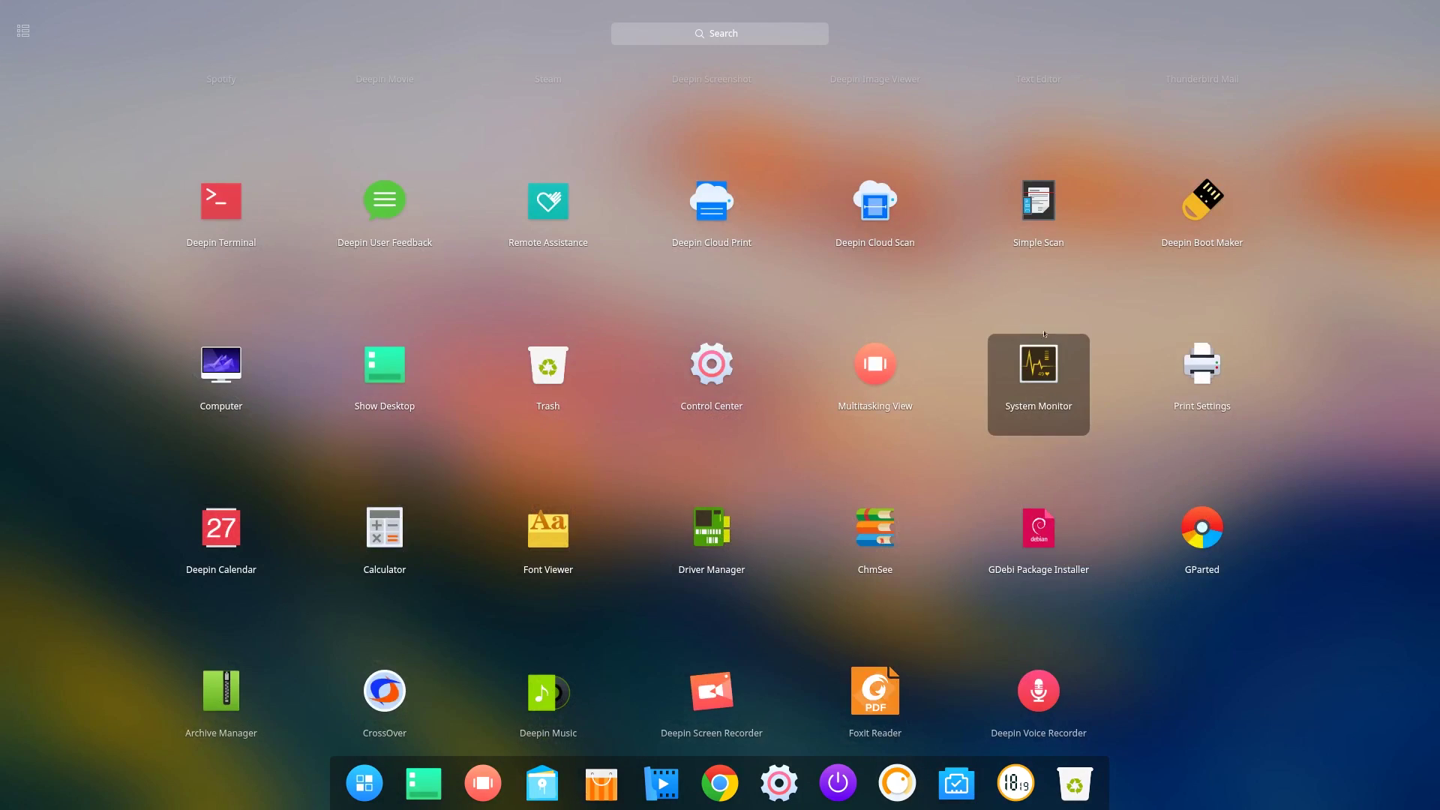
pyautogui.scroll(3, 898, 285)
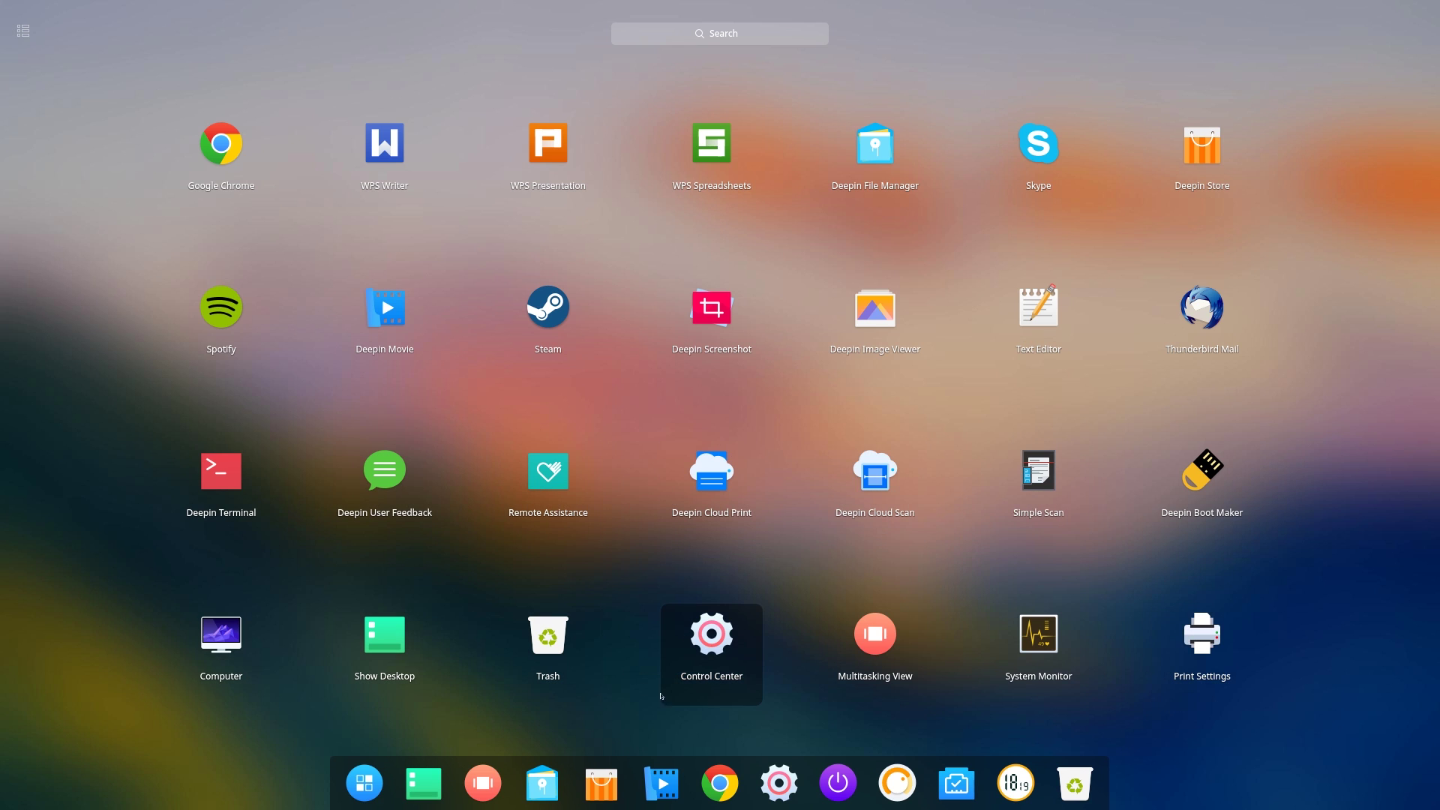
pyautogui.scroll(-3, 683, 698)
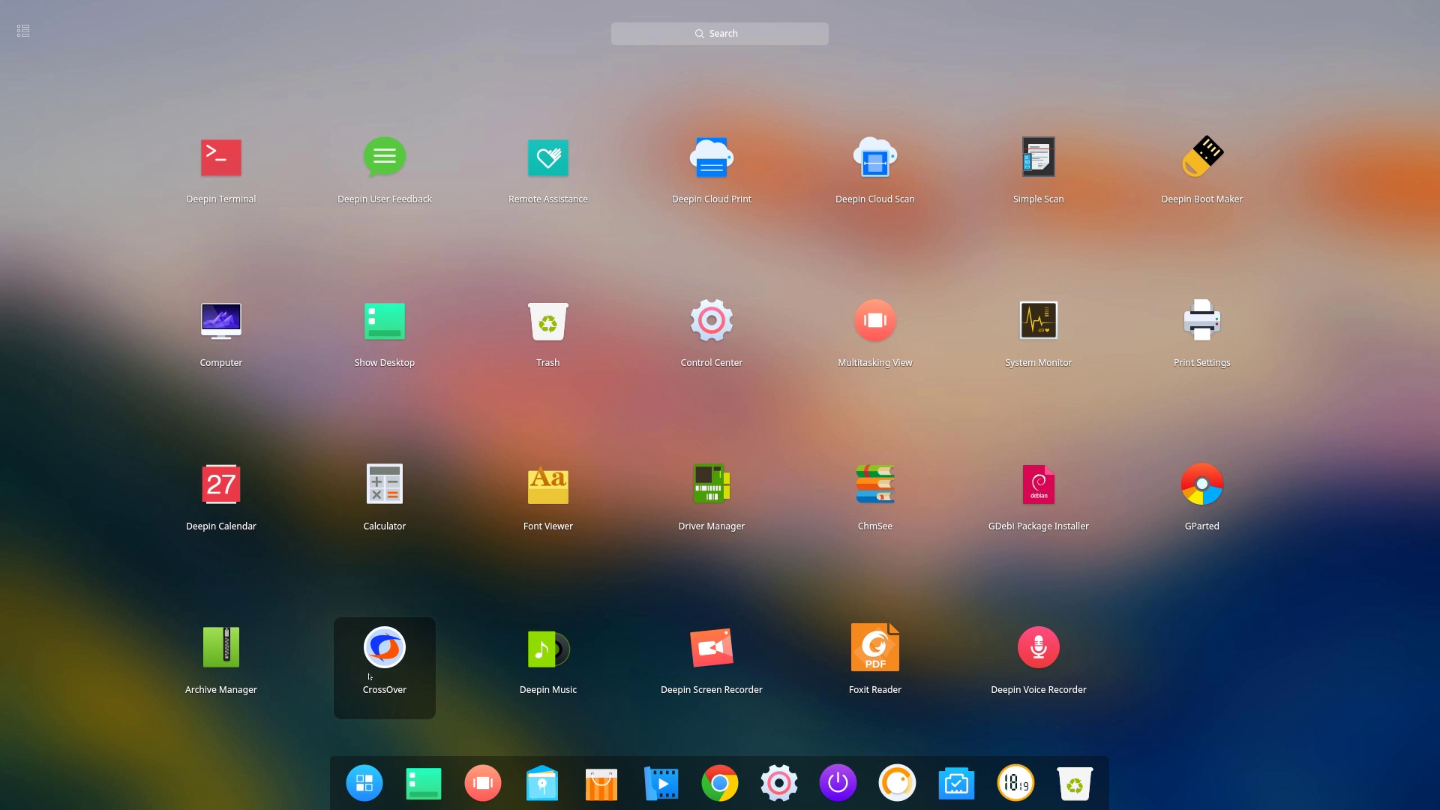
pyautogui.press('Right')
pyautogui.press('Right')
pyautogui.press('Right')
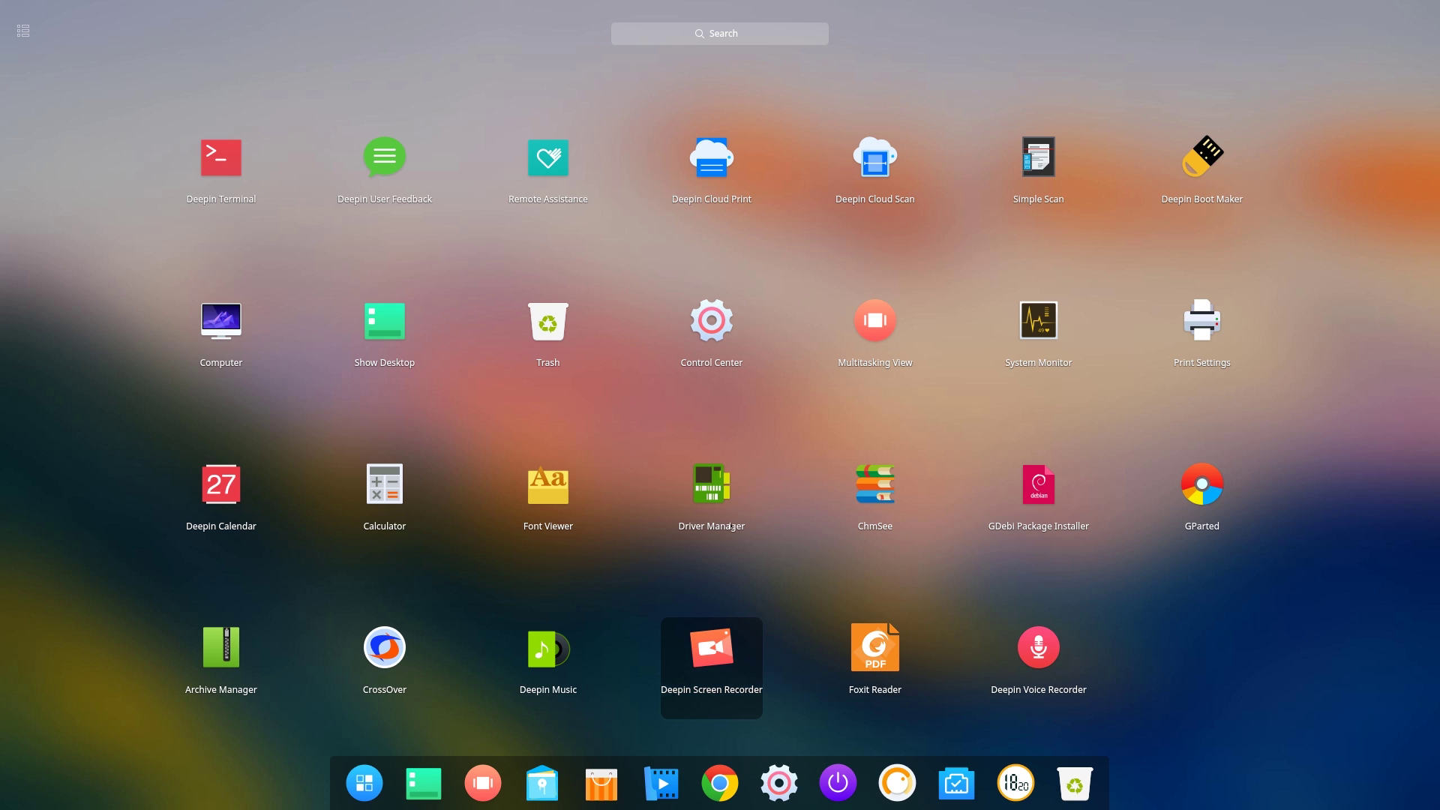
pyautogui.scroll(3, 769, 554)
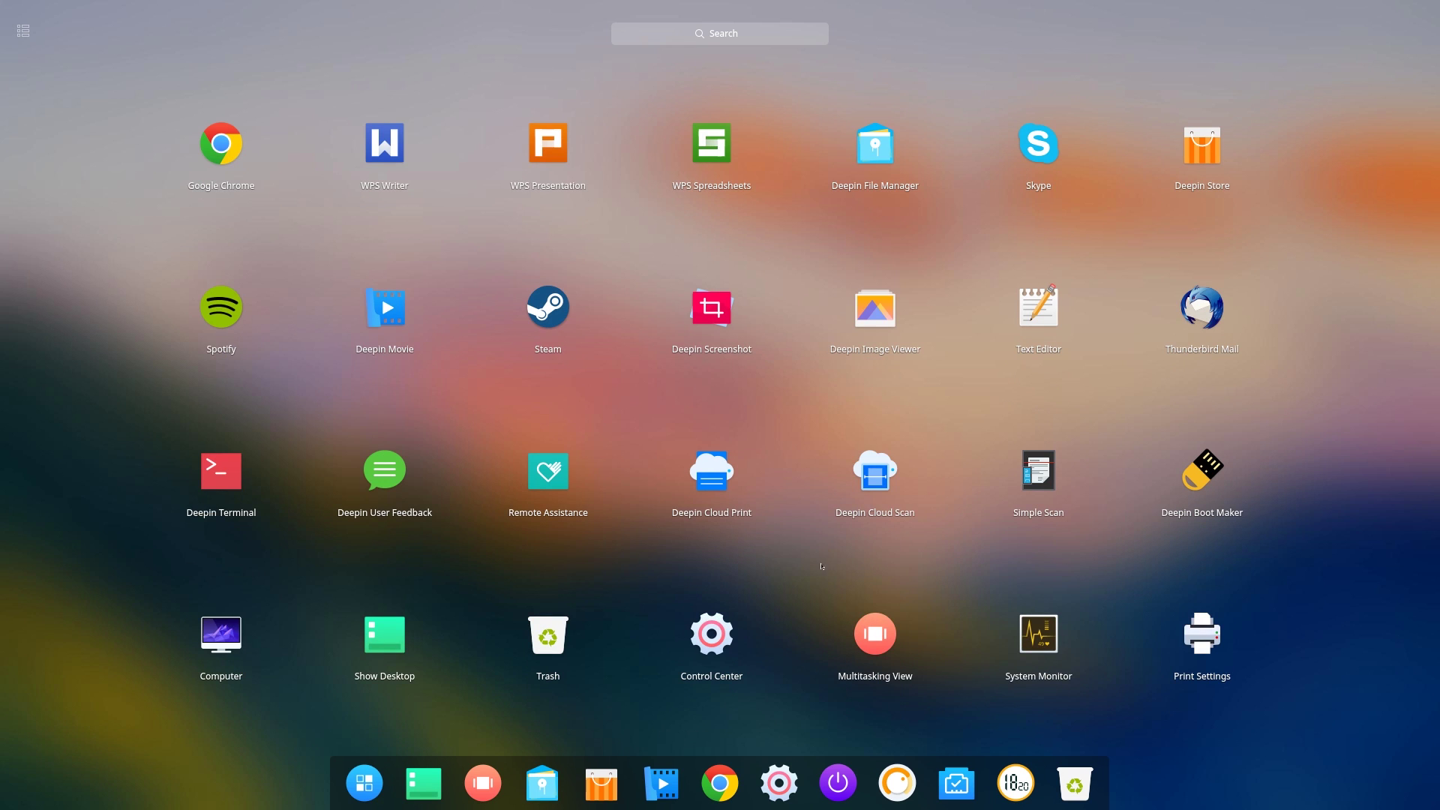
# - Open Deepin Store and go to GIMP's page in the Graphics category
pyautogui.click(1202, 150)
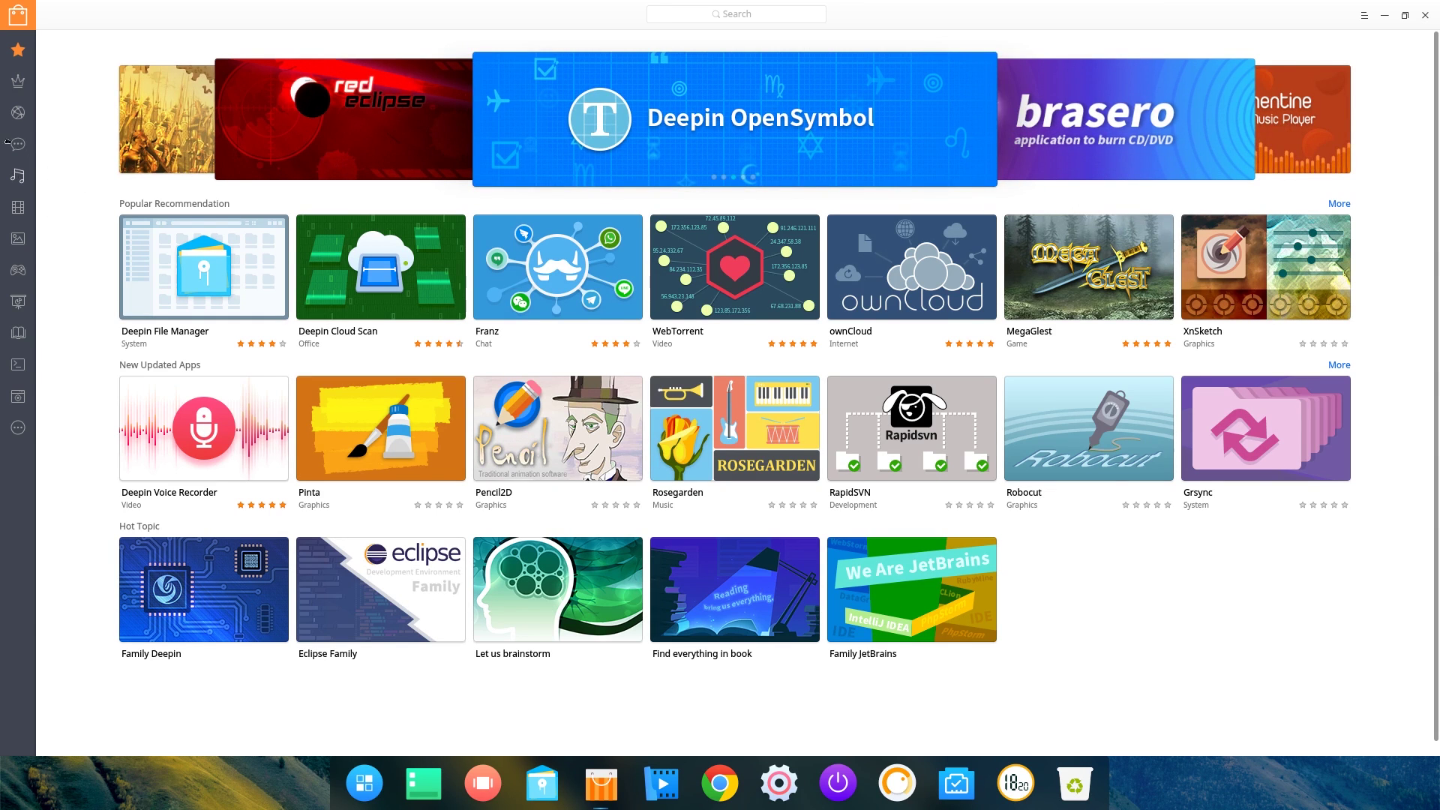
pyautogui.click(18, 238)
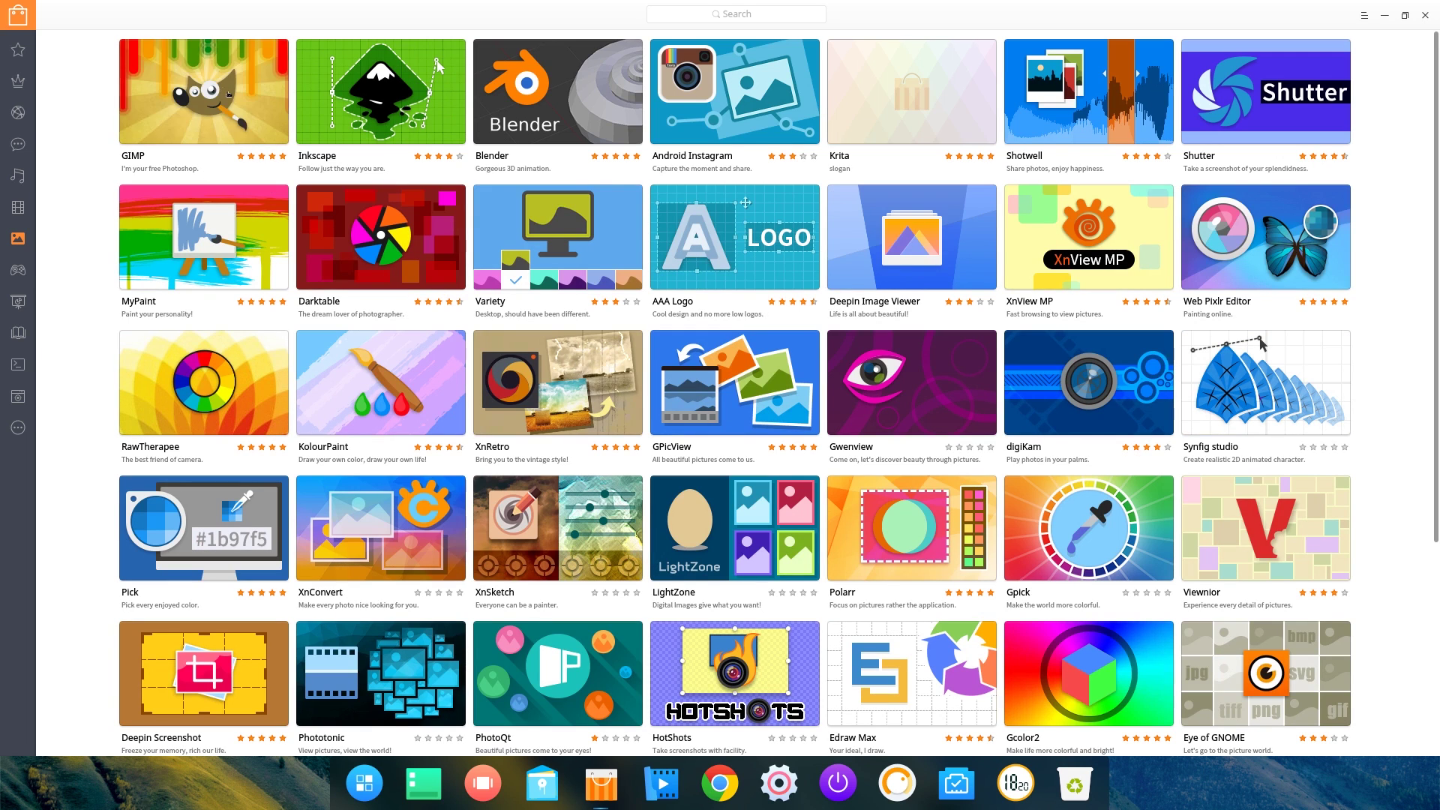
pyautogui.click(306, 189)
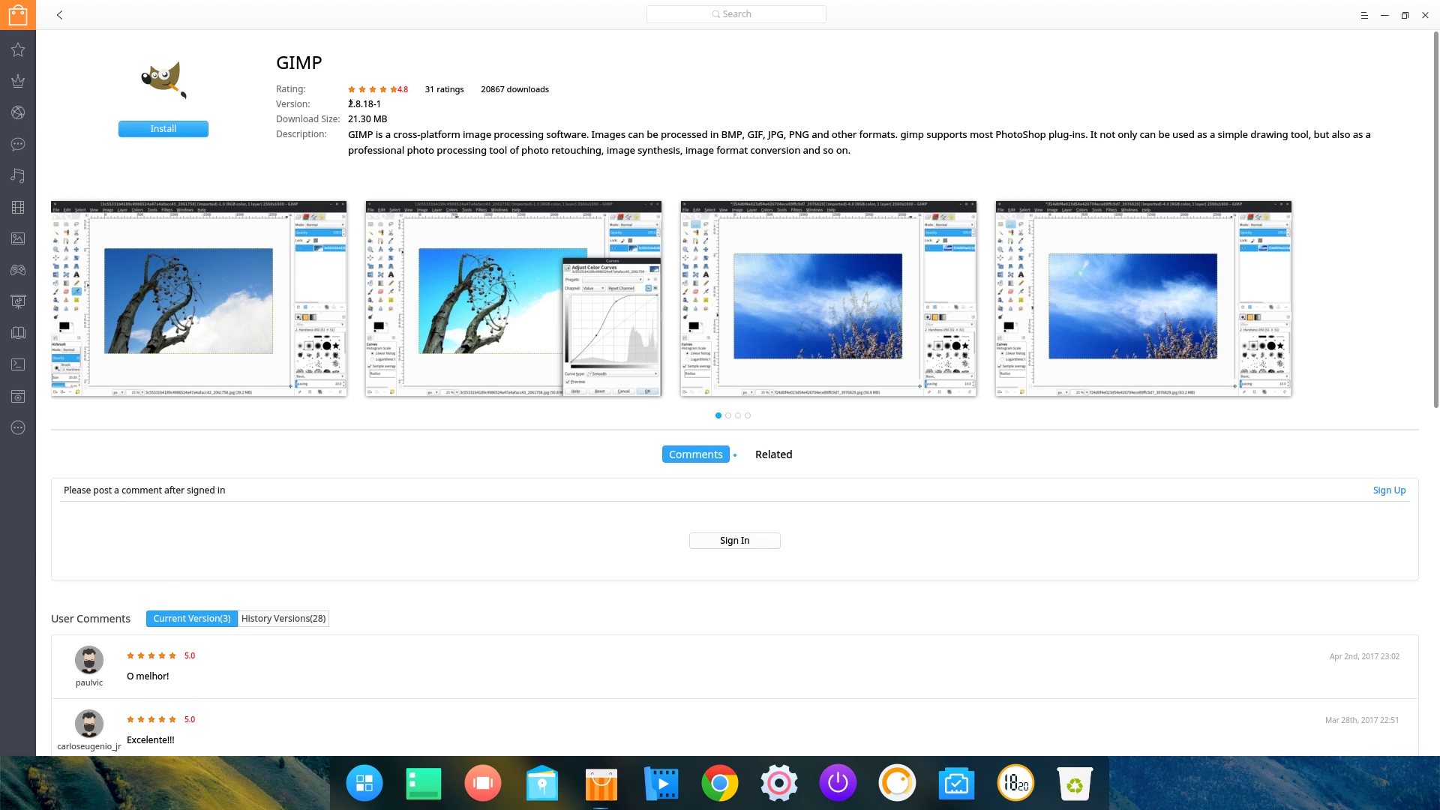
# - Install GIMP 2.8.18-1 and wait until the installation completes
pyautogui.moveTo(350, 104); pyautogui.dragTo(377, 105)
pyautogui.click(352, 129)
pyautogui.click(1303, 15)
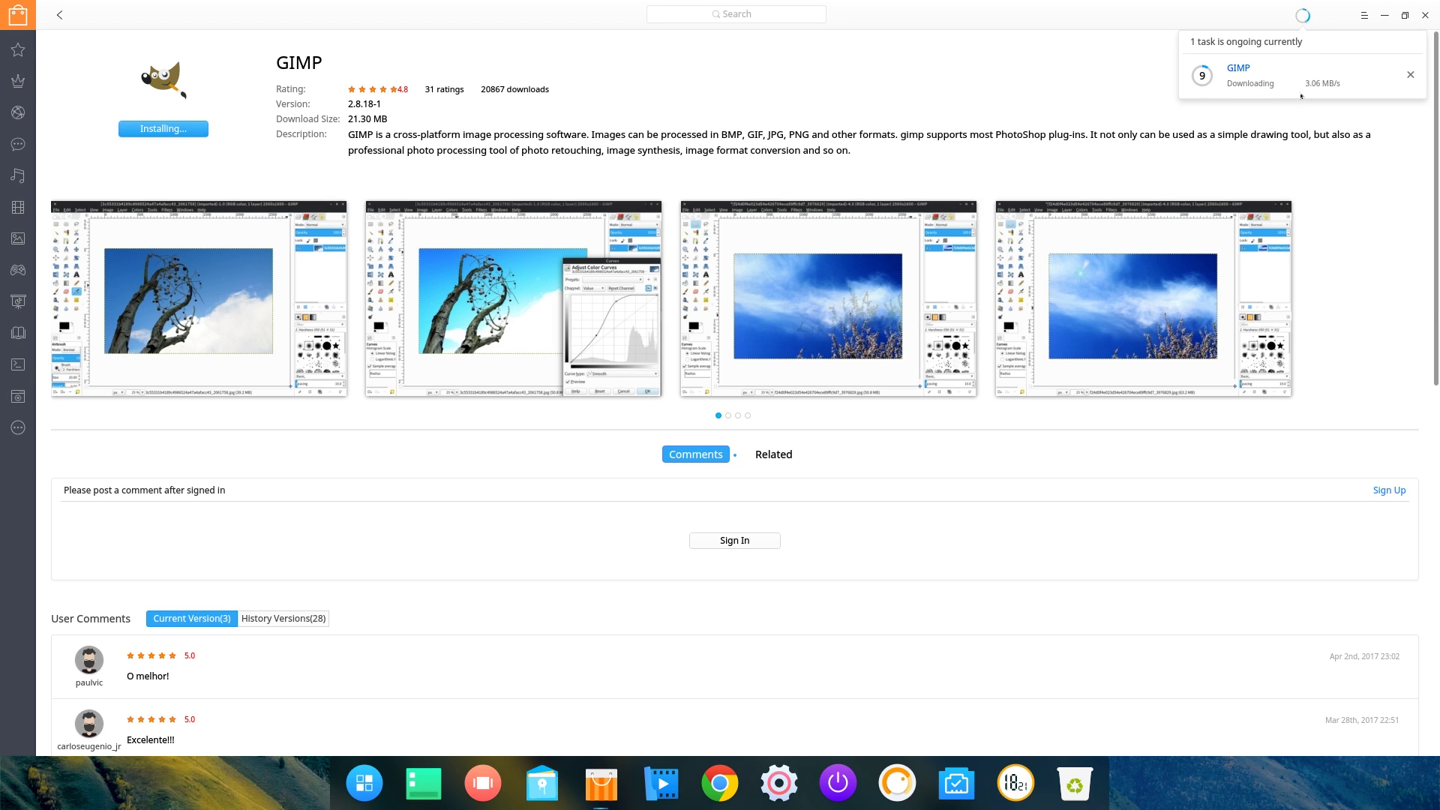
pyautogui.moveTo(1211, 75)
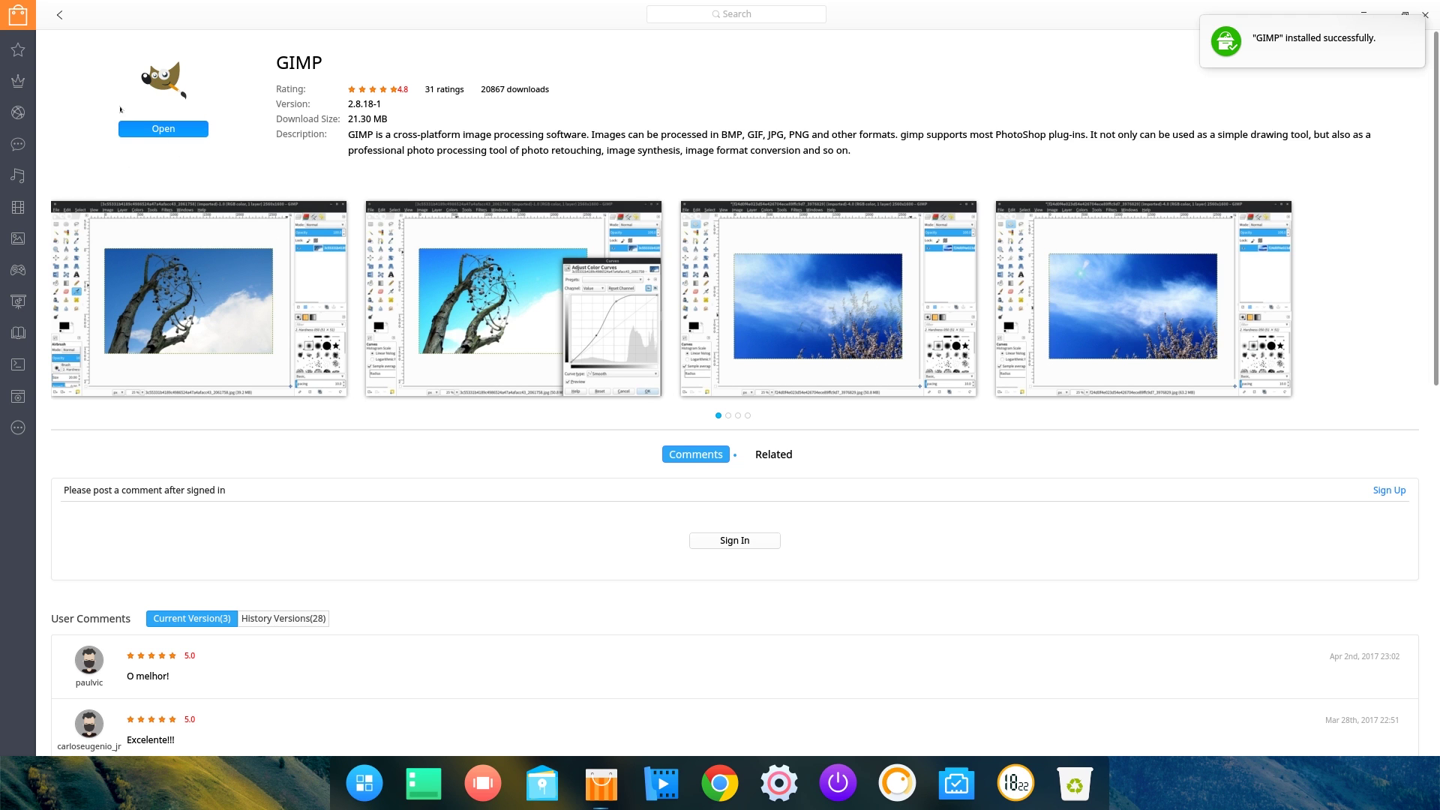
# - Switch GIMP to Single-Window Mode and maximize its window
pyautogui.click(640, 307)
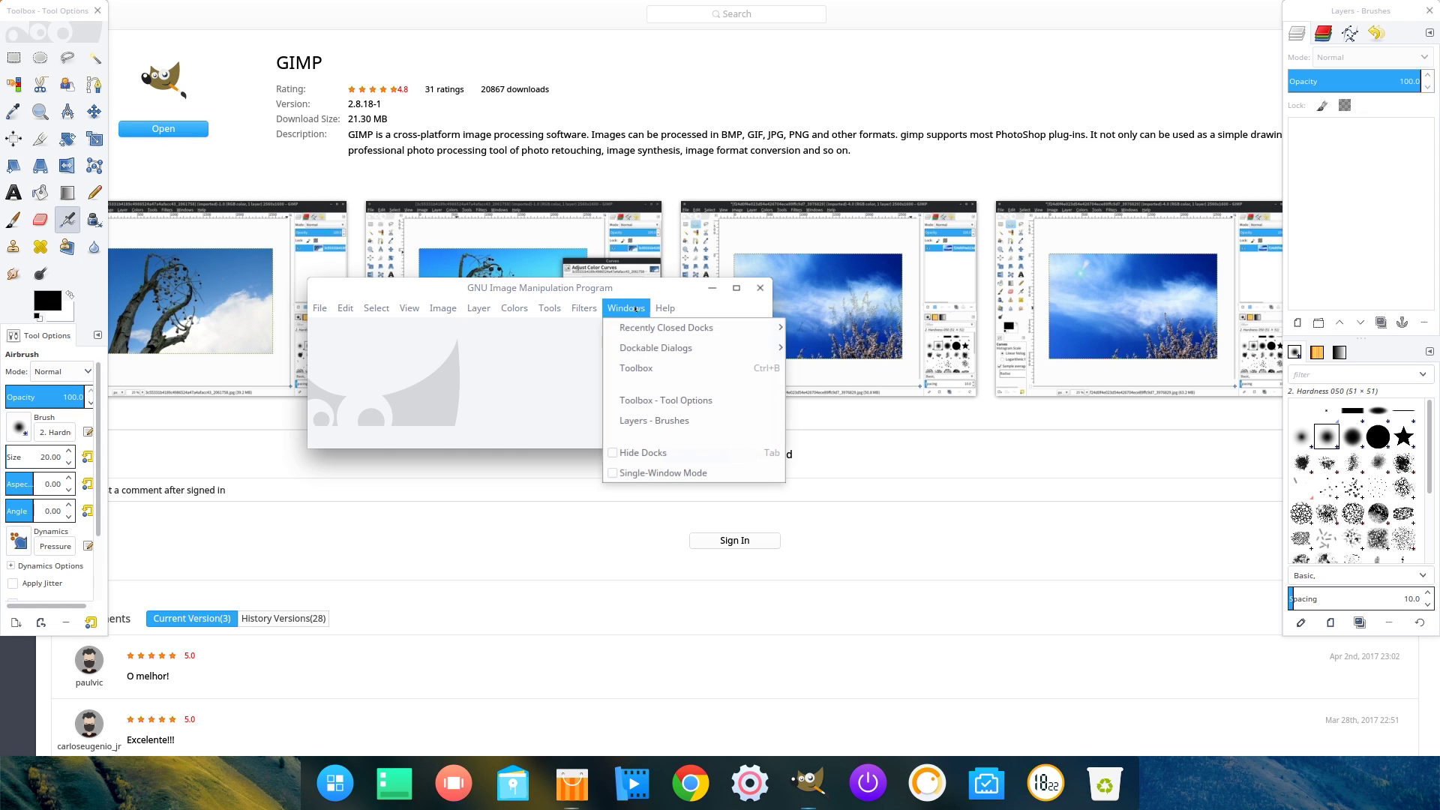
pyautogui.click(649, 469)
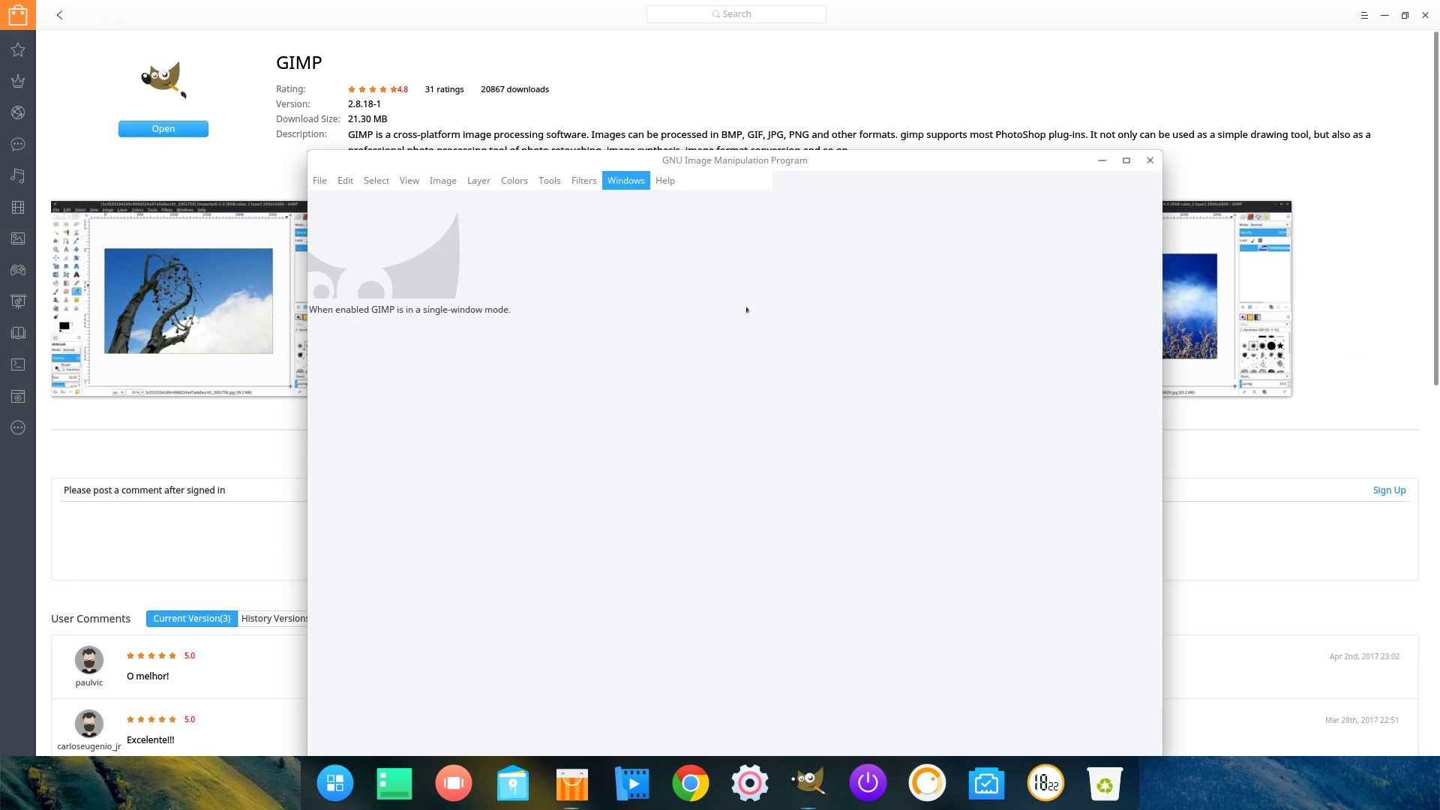
pyautogui.click(1125, 161)
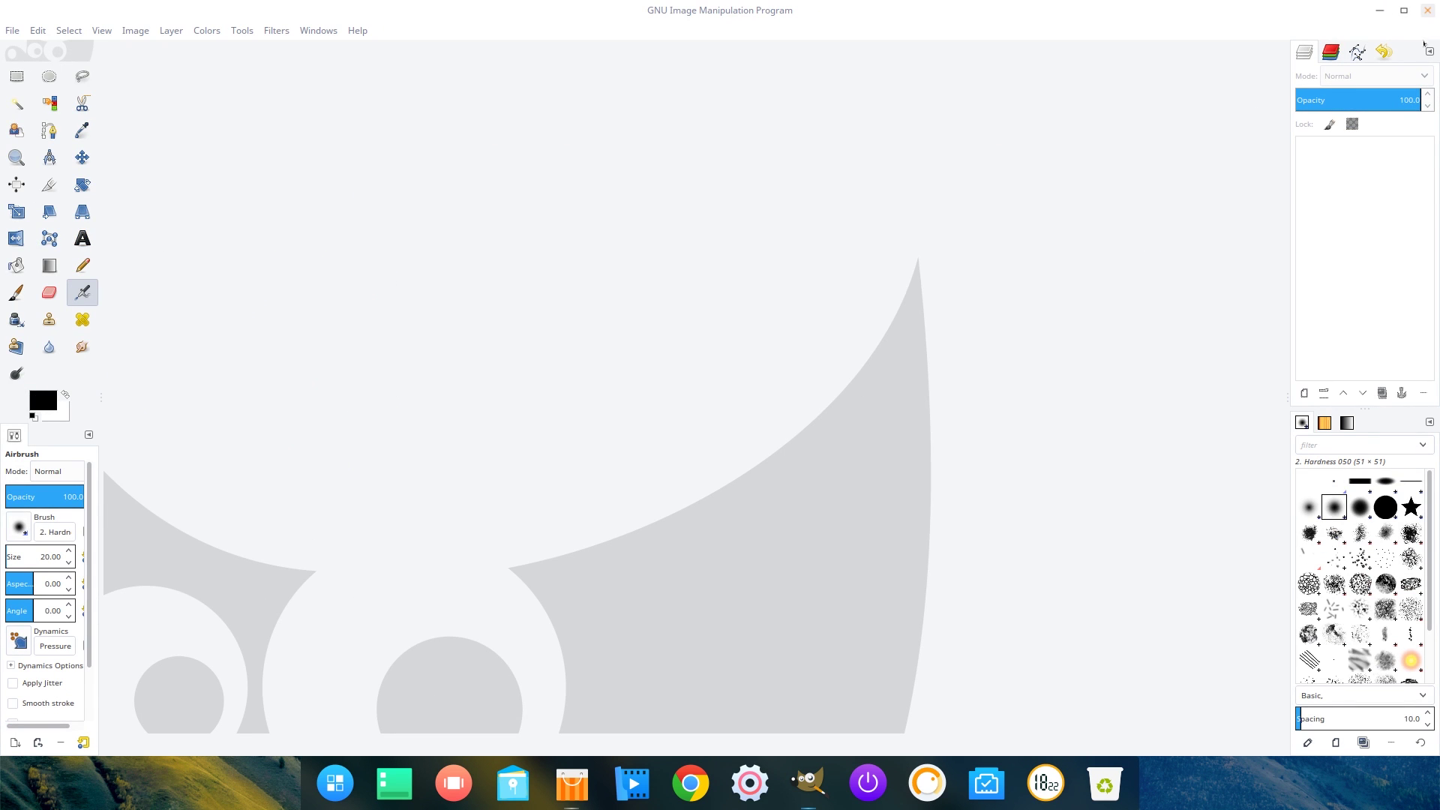
# - Close GIMP and Deepin Store, then bring up the app launcher
pyautogui.click(1427, 11)
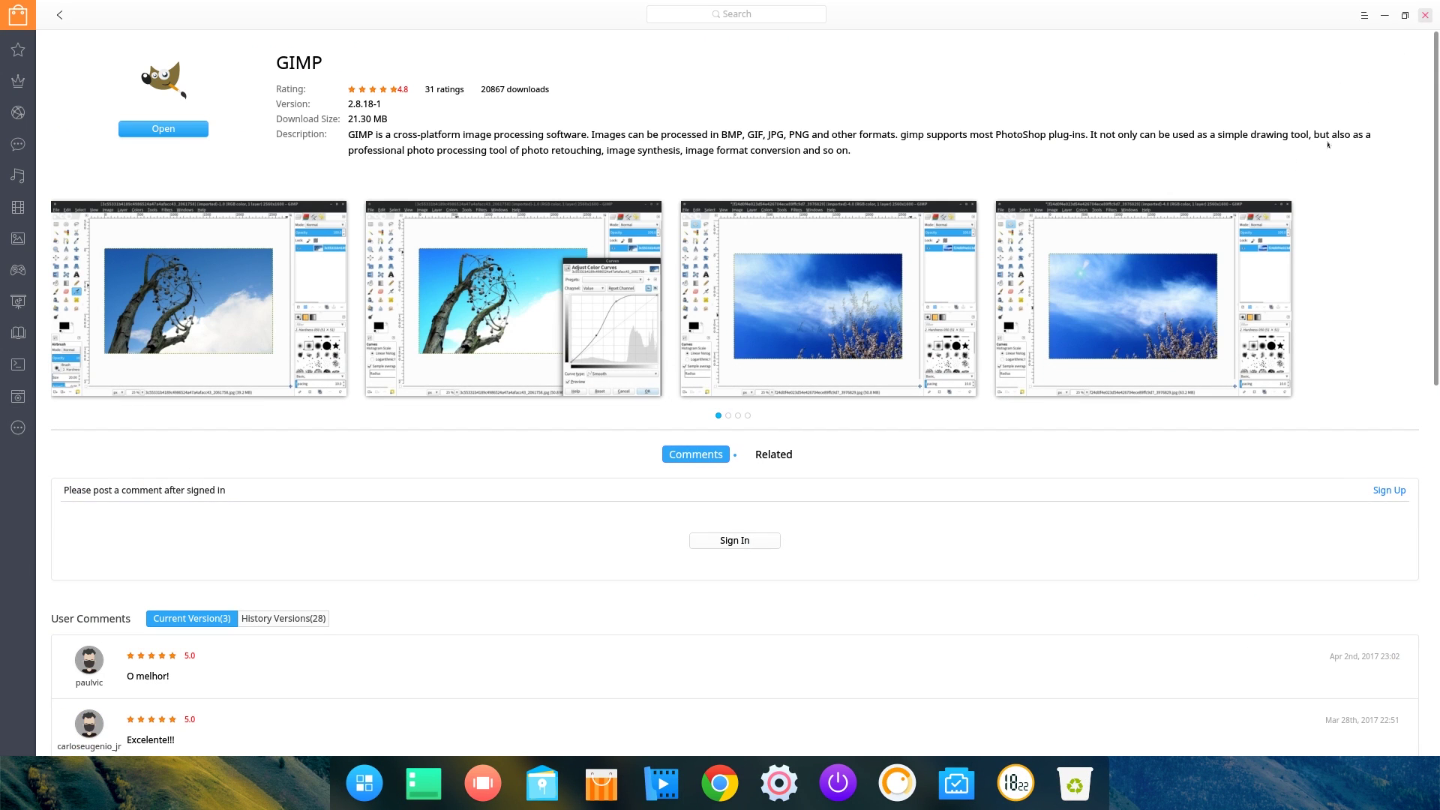
pyautogui.click(1424, 15)
pyautogui.press('super')
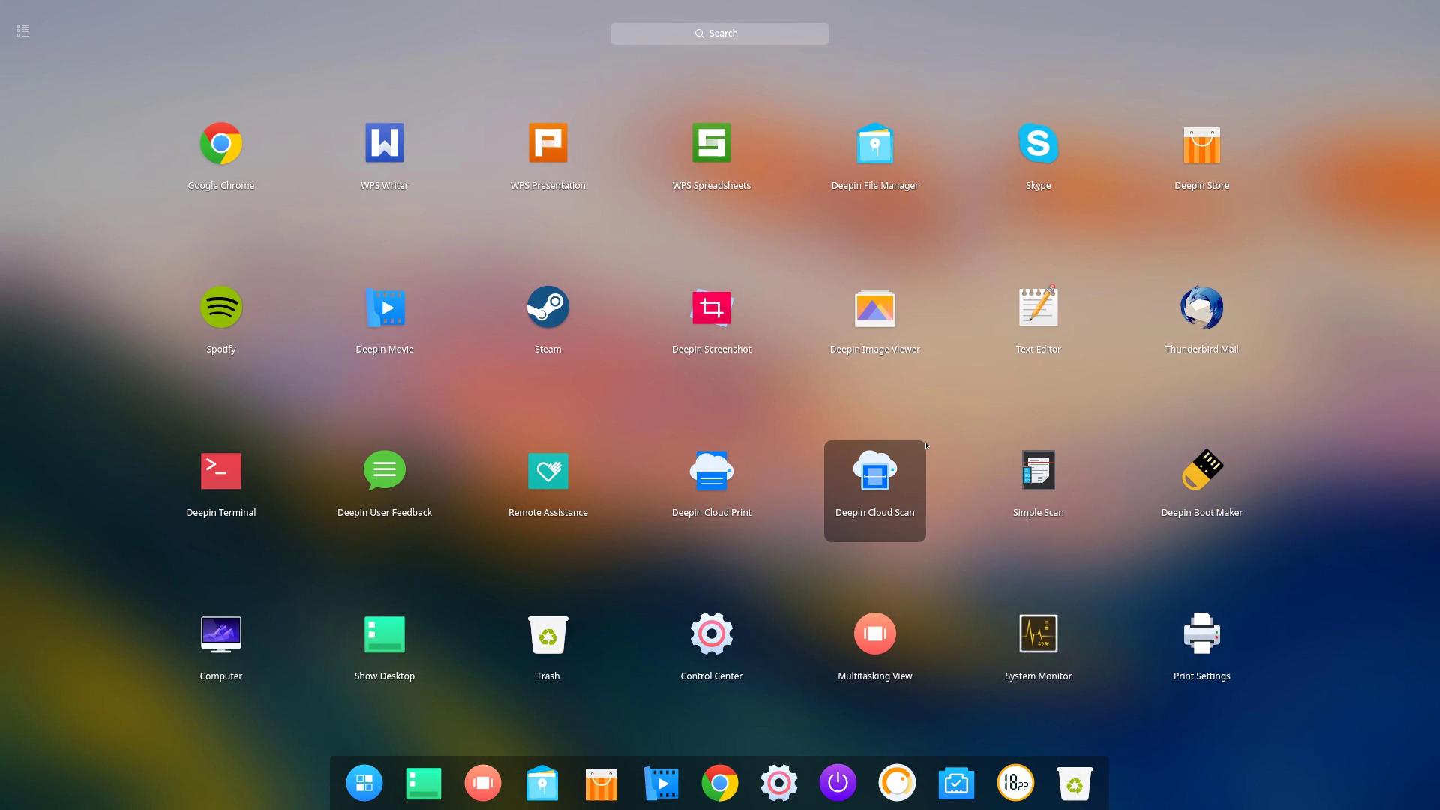
# - Launch Deepin Terminal and end the shell session so the window closes
pyautogui.click(191, 498)
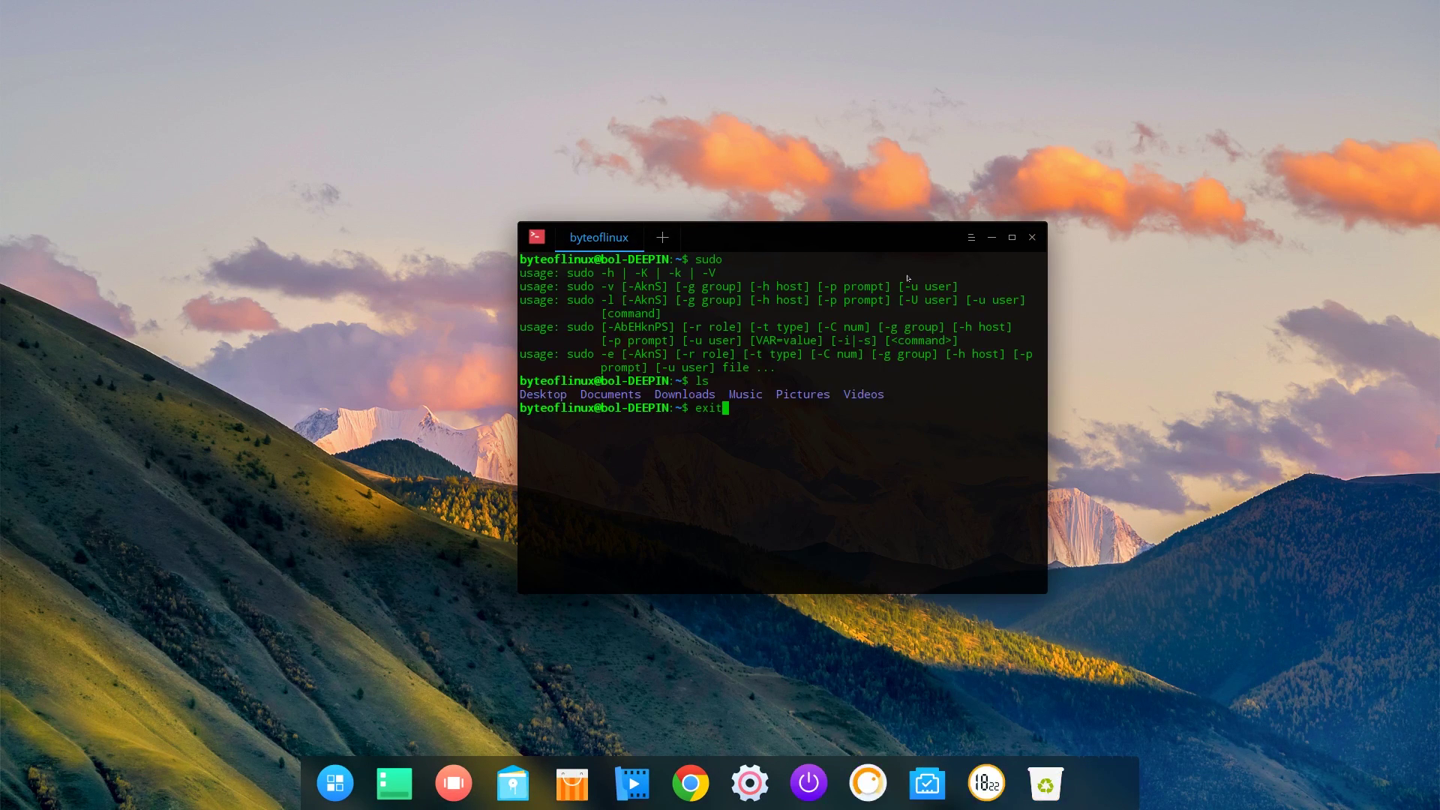
pyautogui.press('Return')
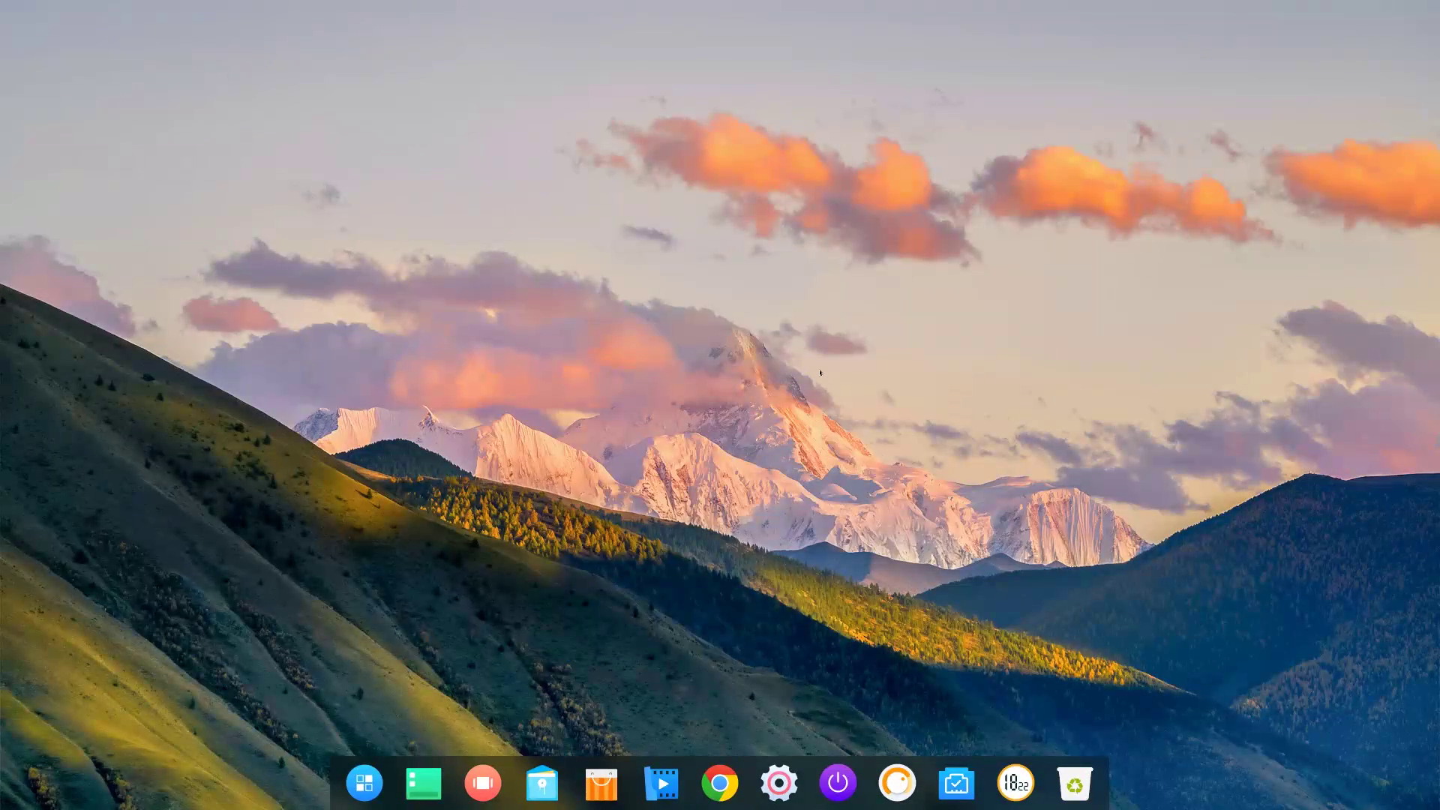
# - Start Control Center from the launcher and open the Personalization Theme page
pyautogui.press('super')
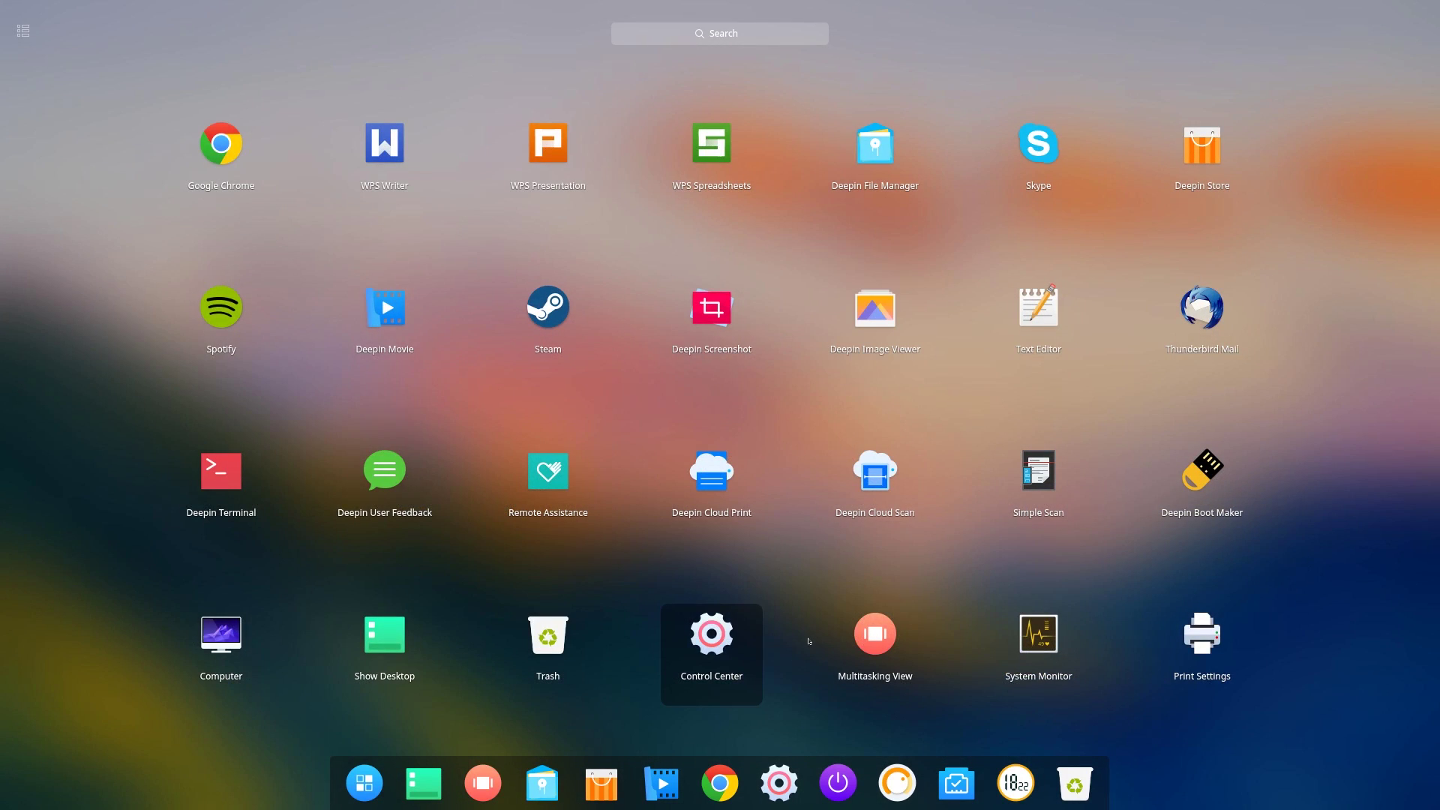
pyautogui.press('Return')
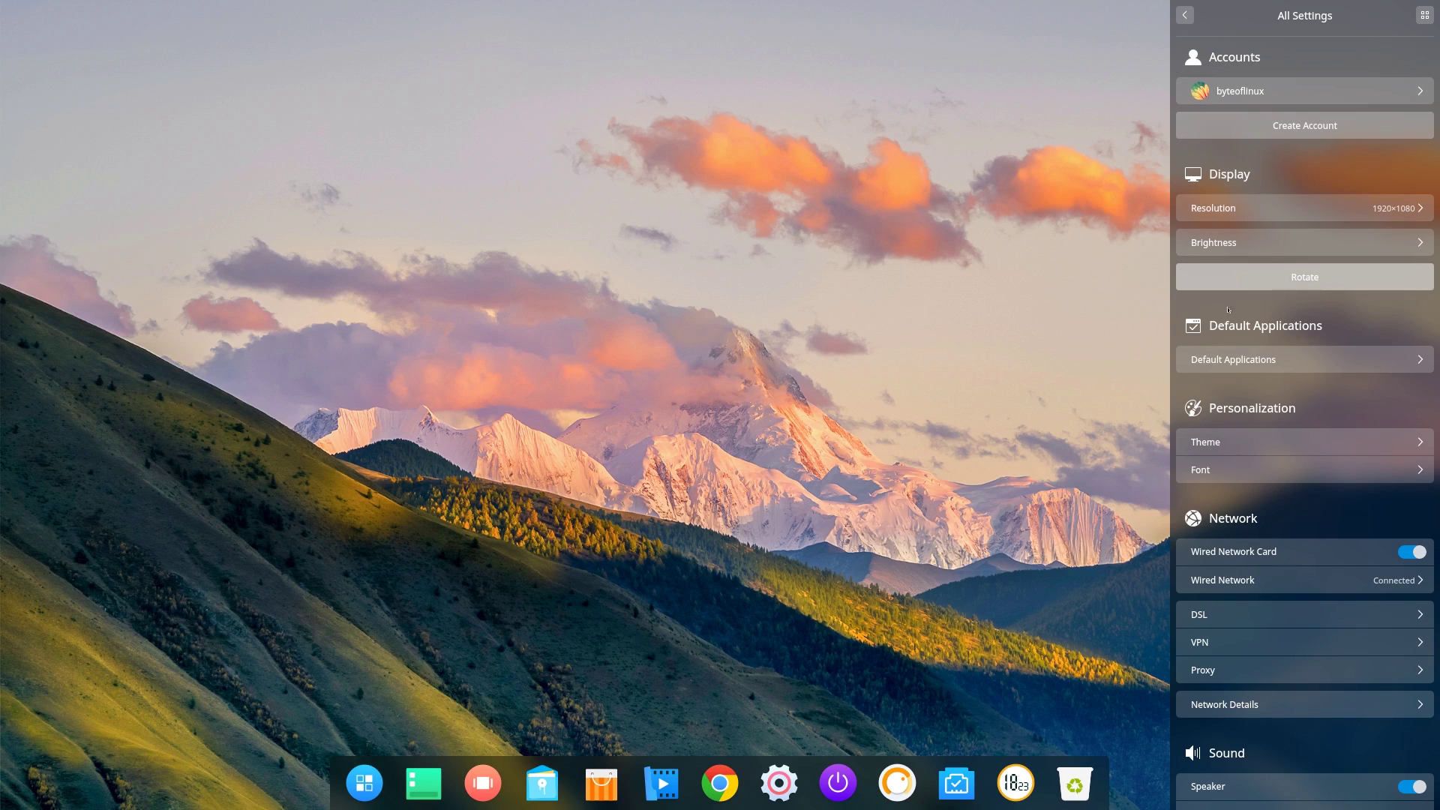
pyautogui.scroll(-3, 1258, 362)
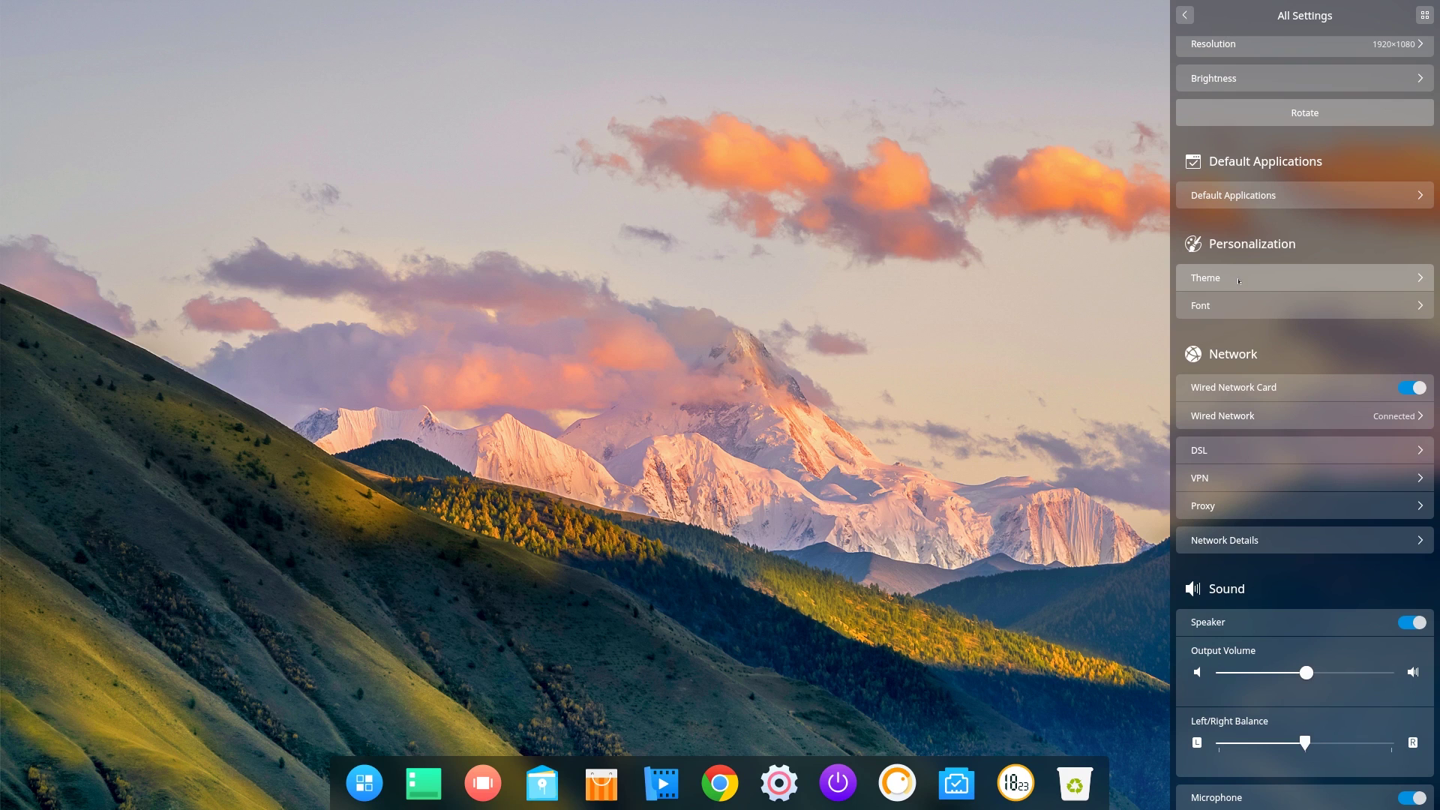
pyautogui.click(1239, 281)
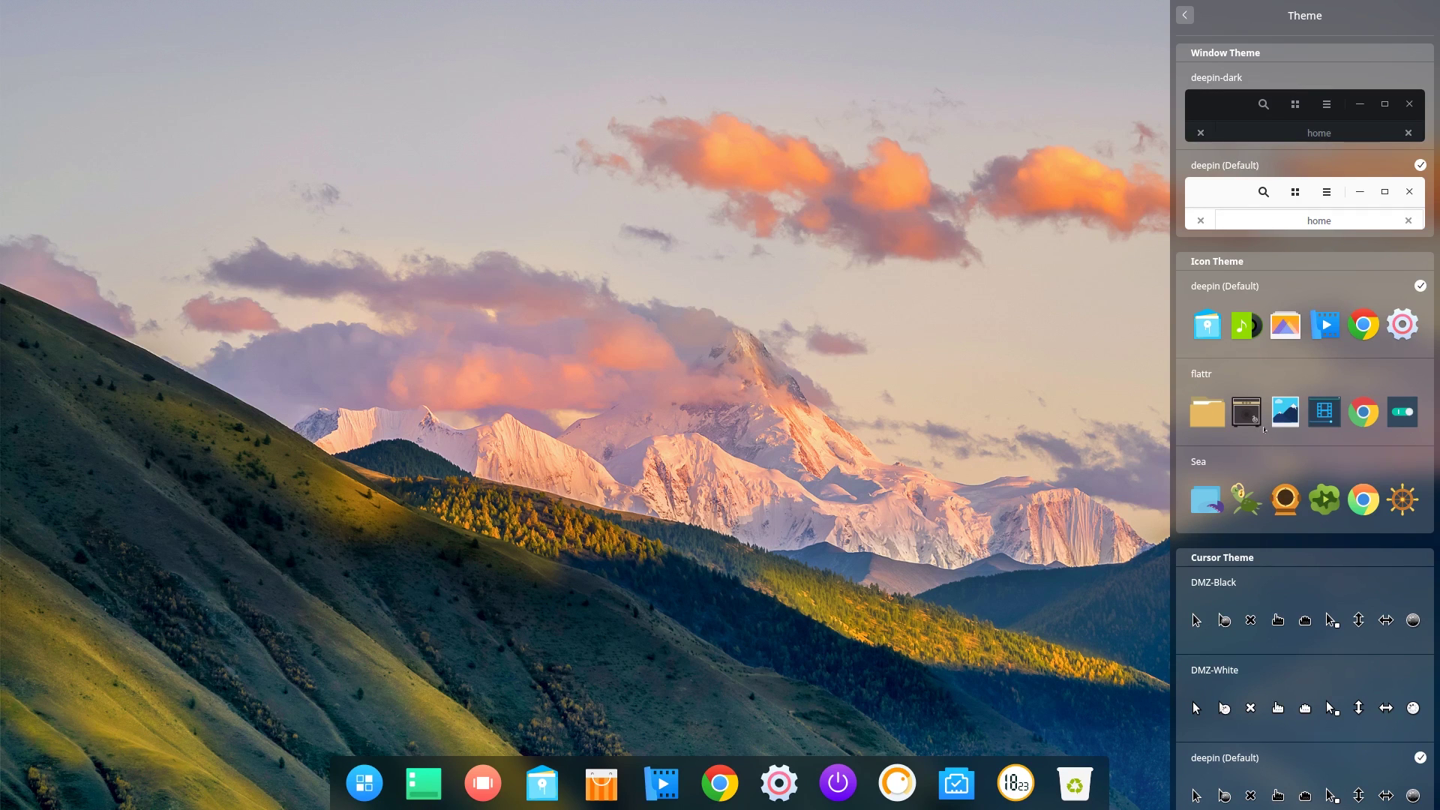
# - Apply the flattr icon theme and return to the full settings list
pyautogui.click(1265, 427)
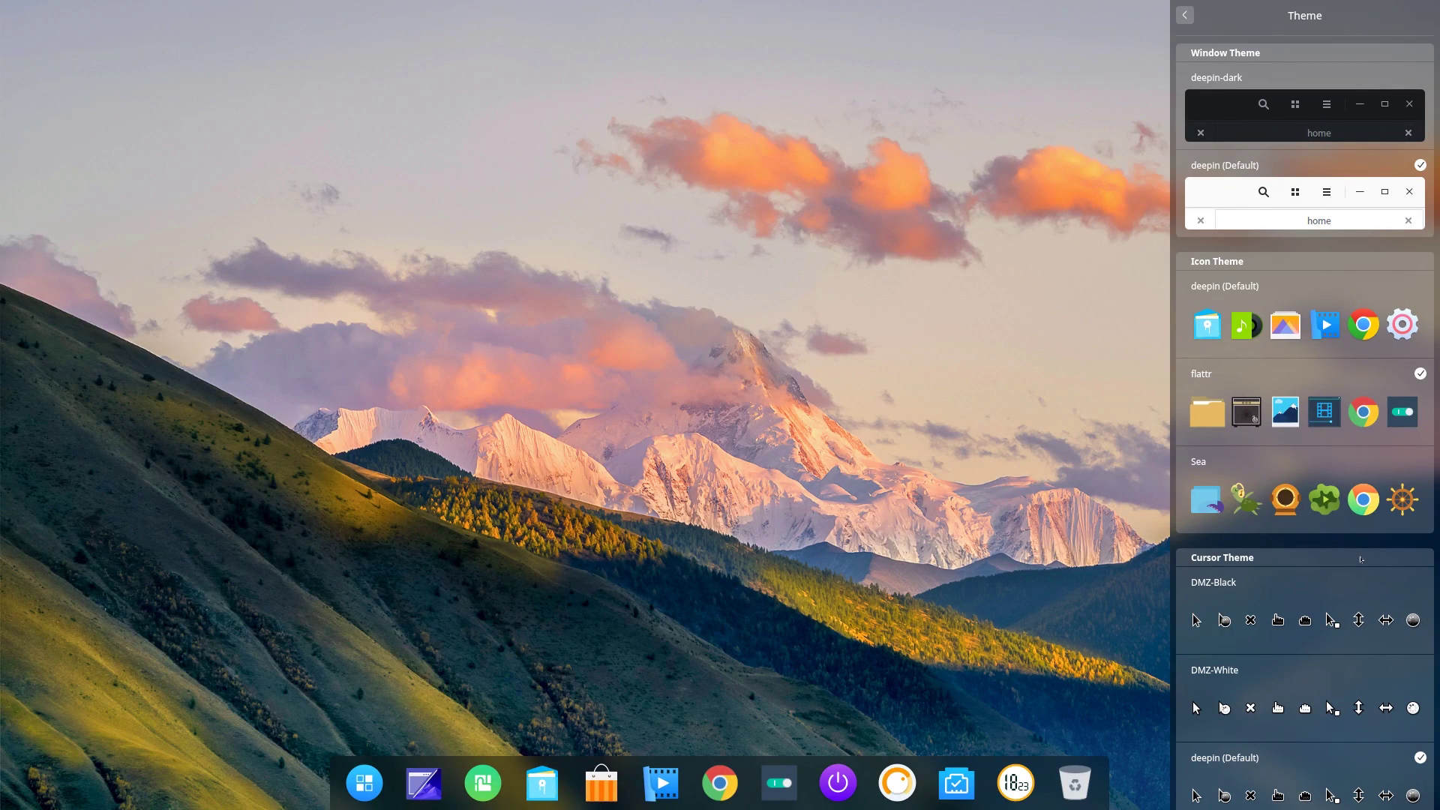
pyautogui.scroll(-2, 1298, 554)
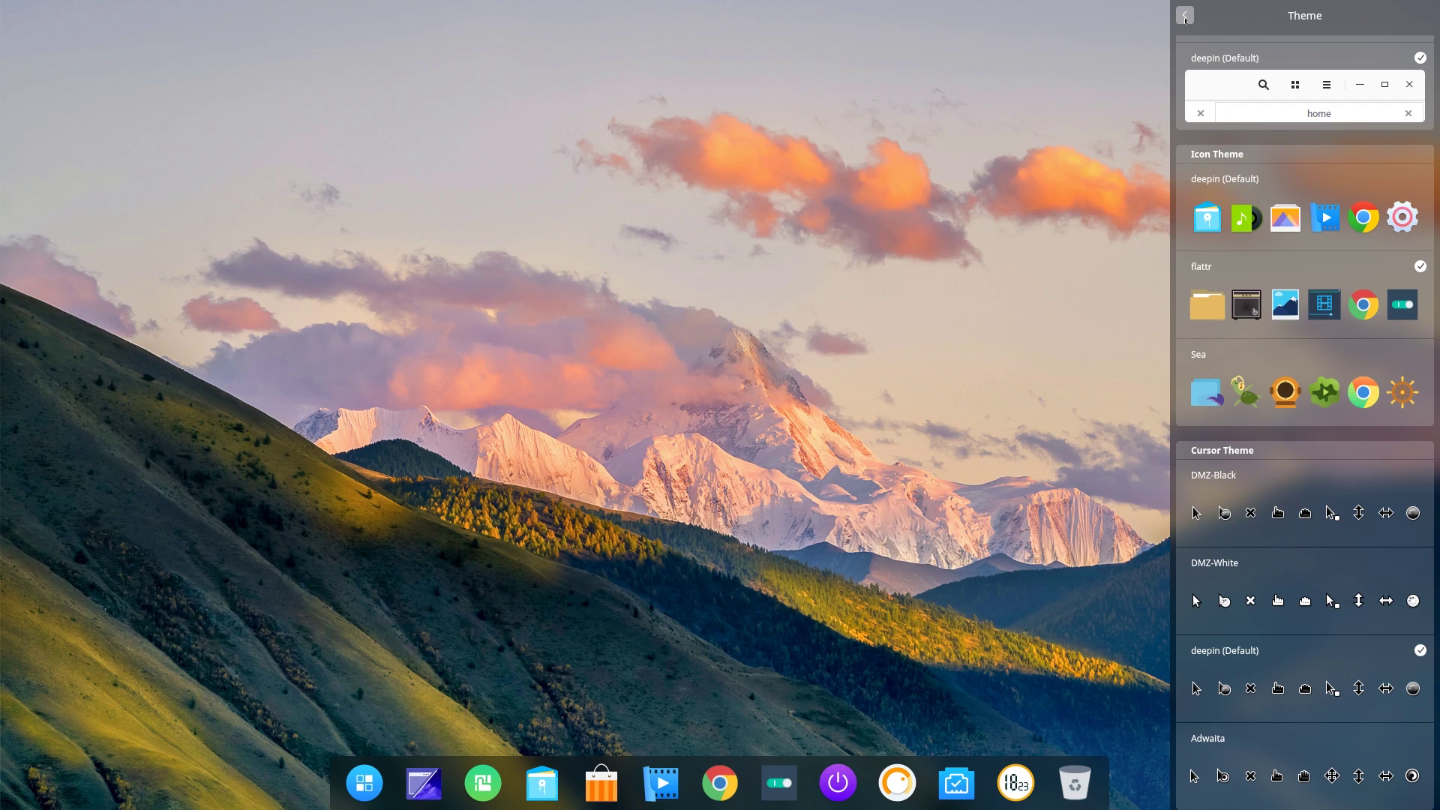
pyautogui.click(1185, 16)
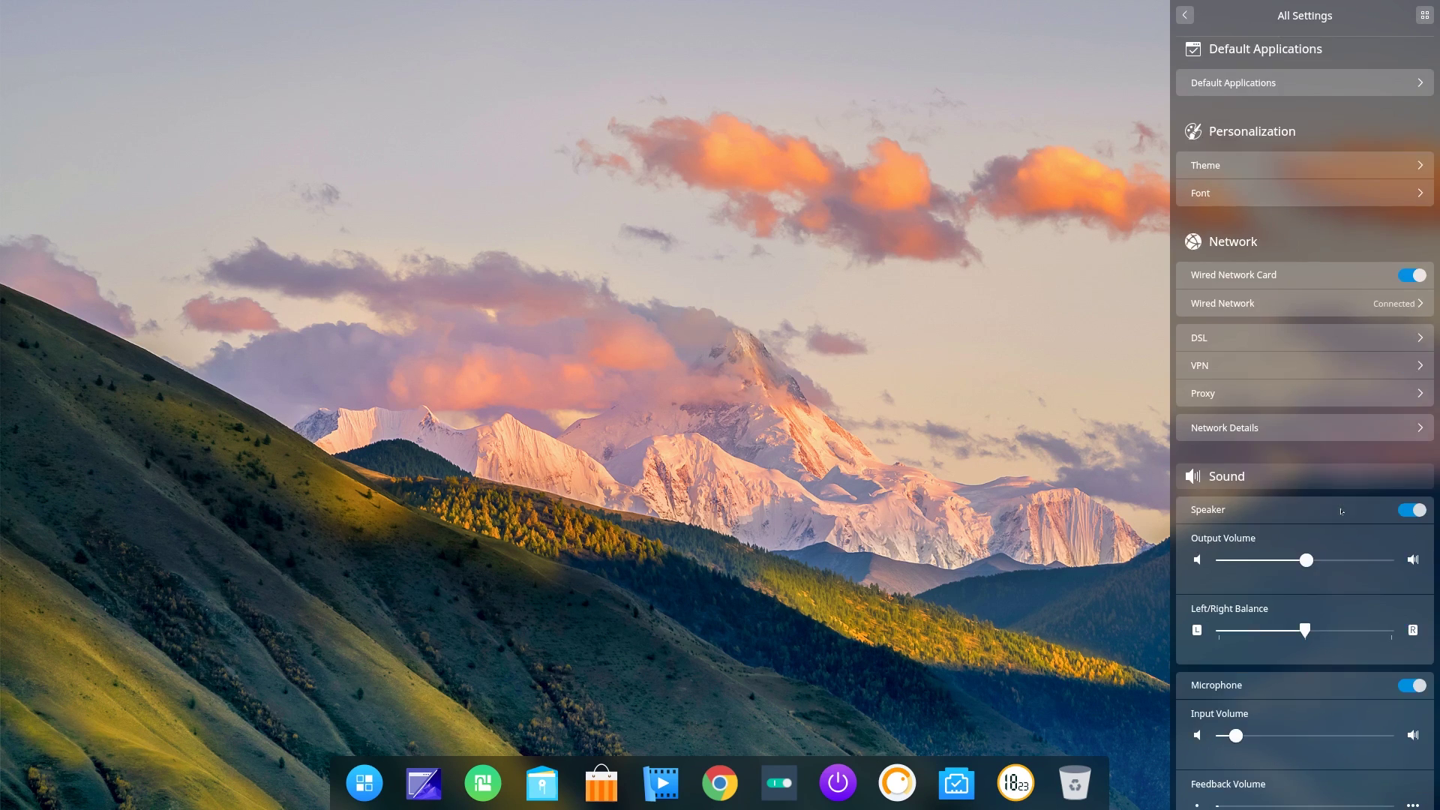
# - Scroll down through All Settings to System Information, then close the Control Center panel
pyautogui.scroll(-7, 1342, 512)
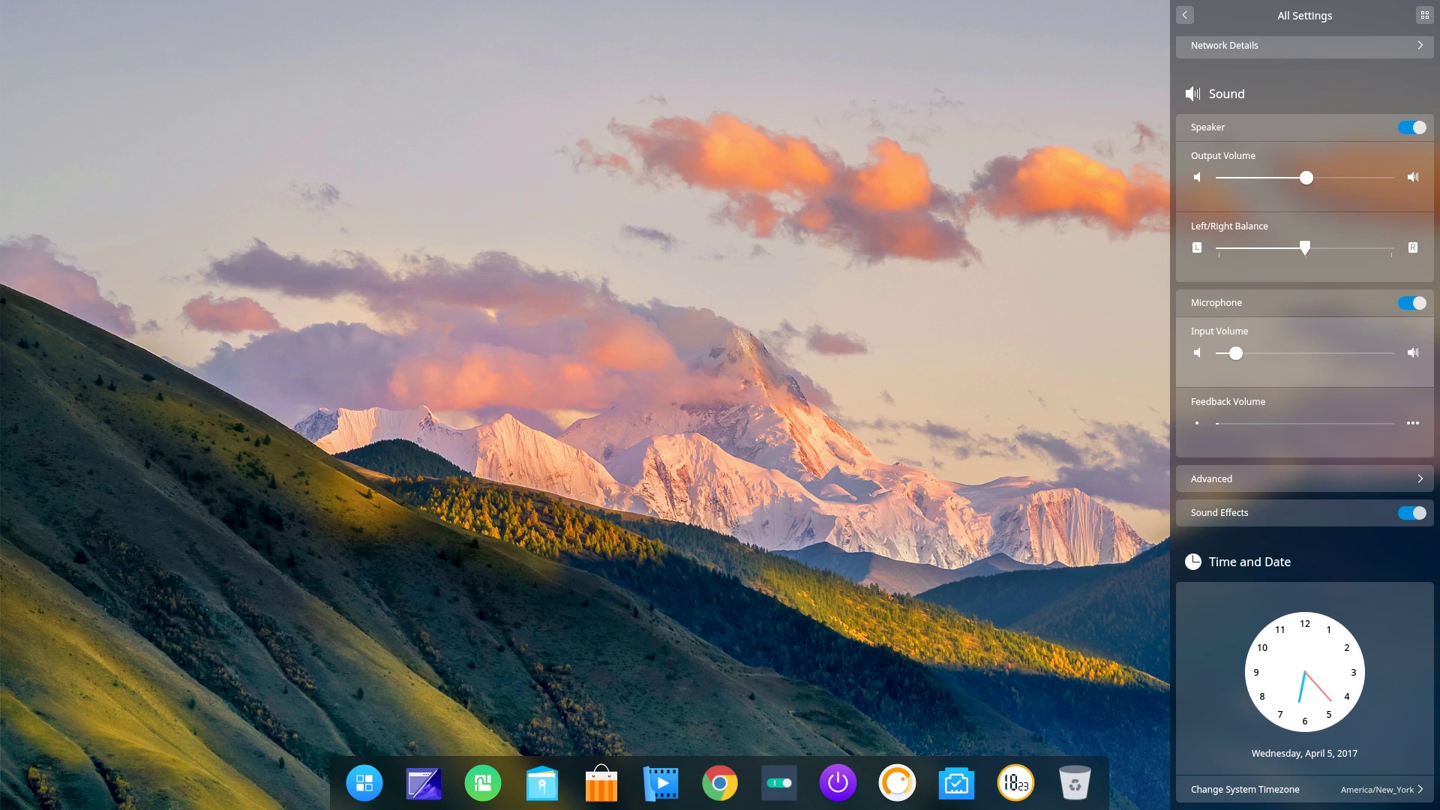
pyautogui.scroll(-14, 1395, 602)
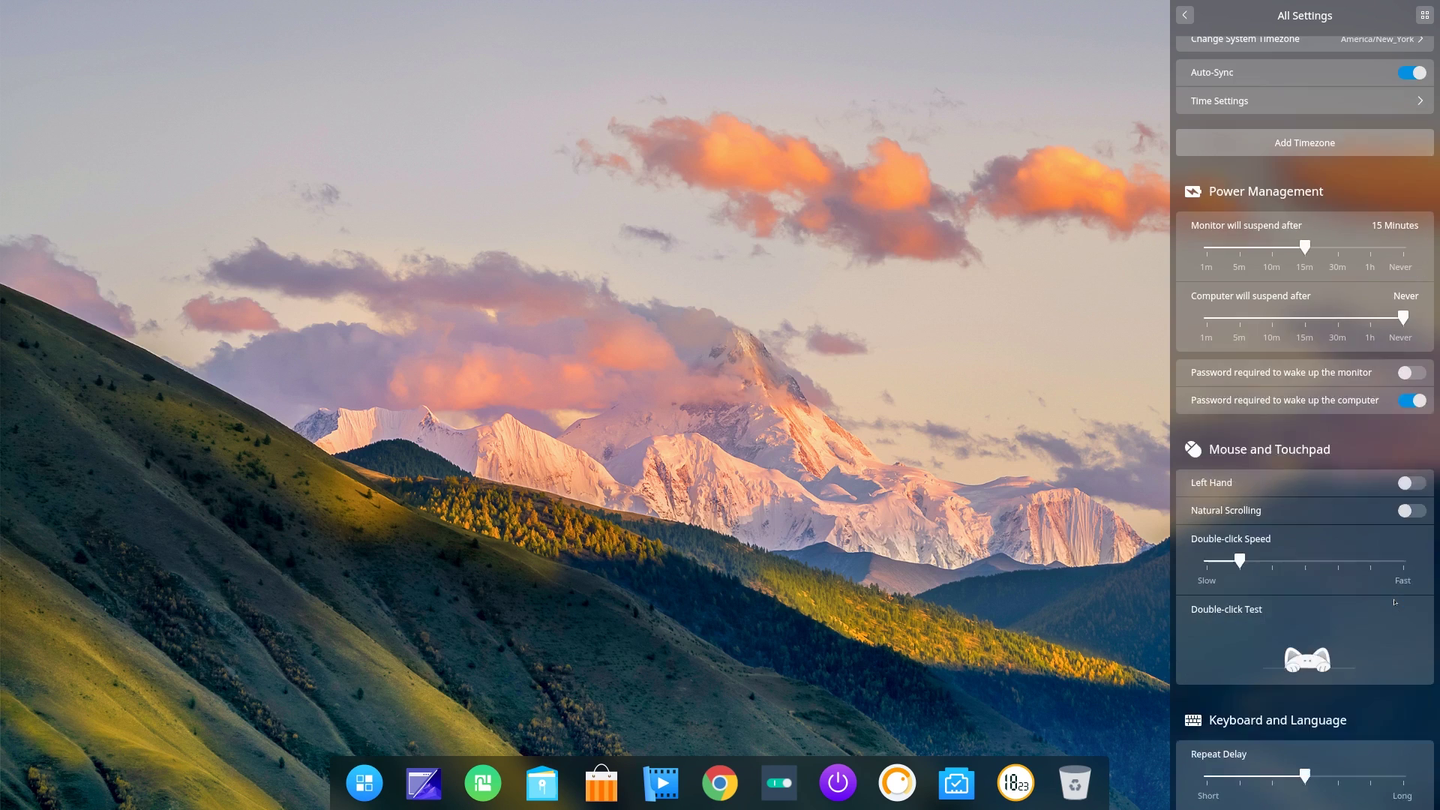
pyautogui.scroll(-11, 1395, 602)
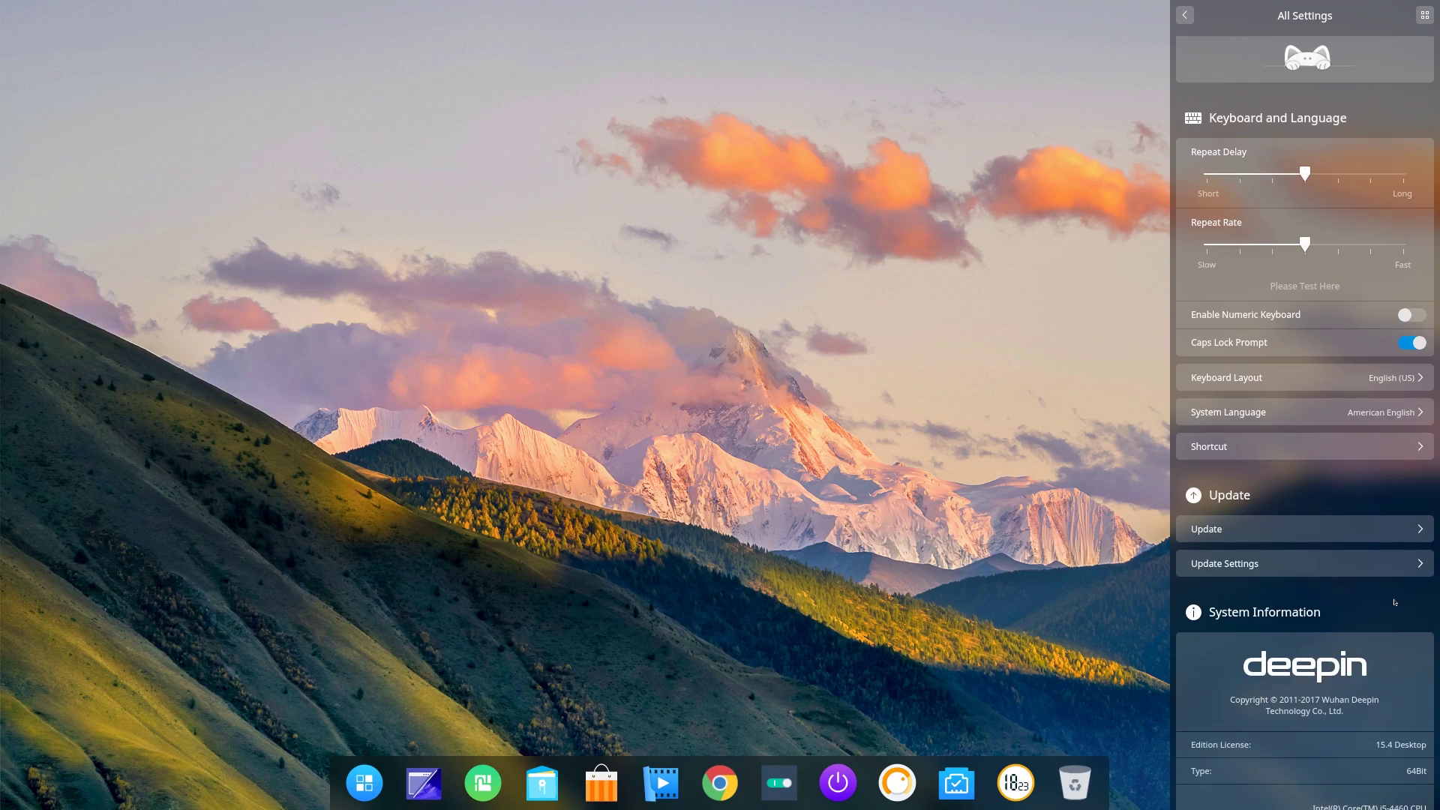
pyautogui.scroll(-2, 1396, 602)
pyautogui.scroll(-2, 1326, 647)
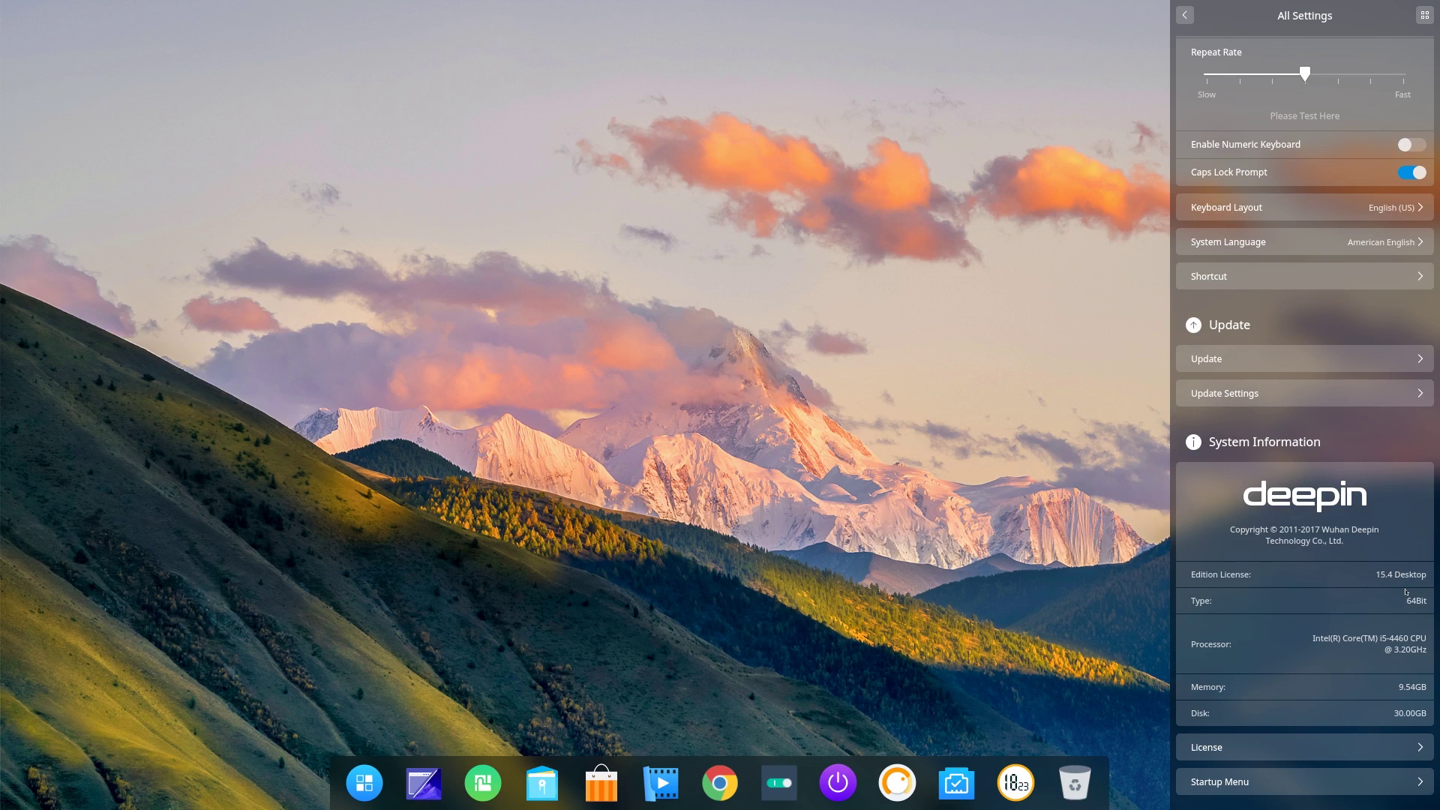
pyautogui.click(1097, 548)
pyautogui.press('super')
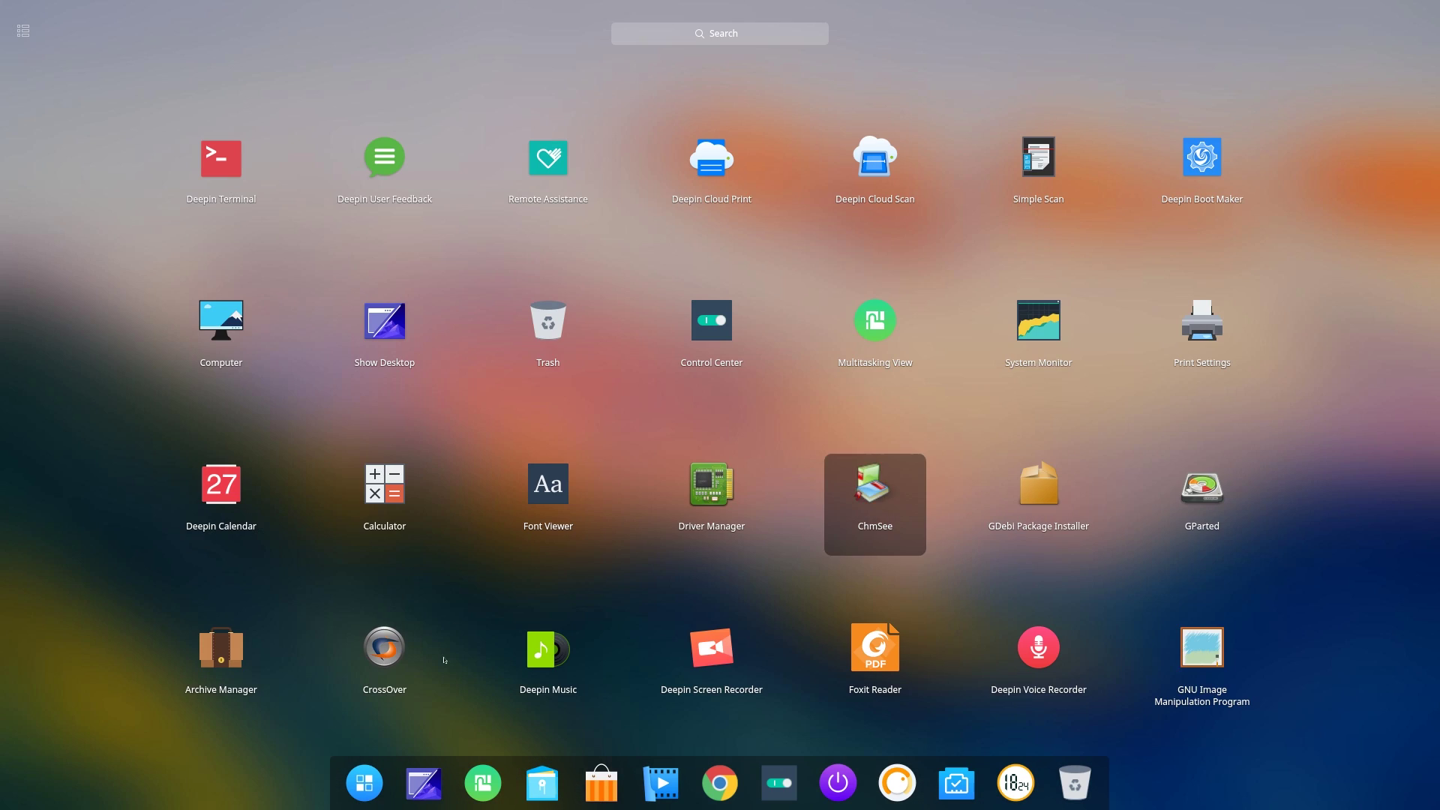
pyautogui.click(585, 559)
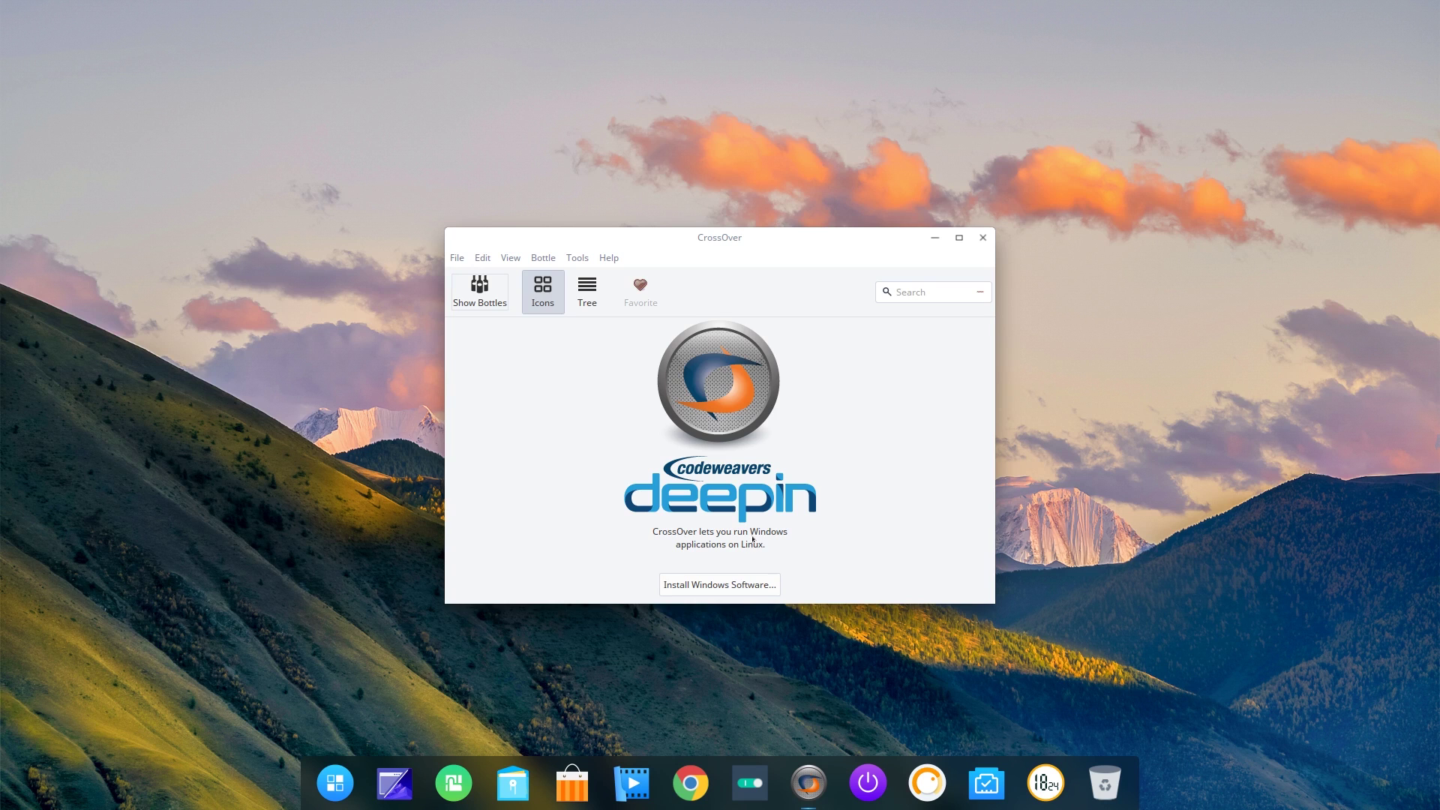
pyautogui.moveTo(671, 233); pyautogui.dragTo(760, 240)
pyautogui.click(549, 268)
pyautogui.click(818, 261)
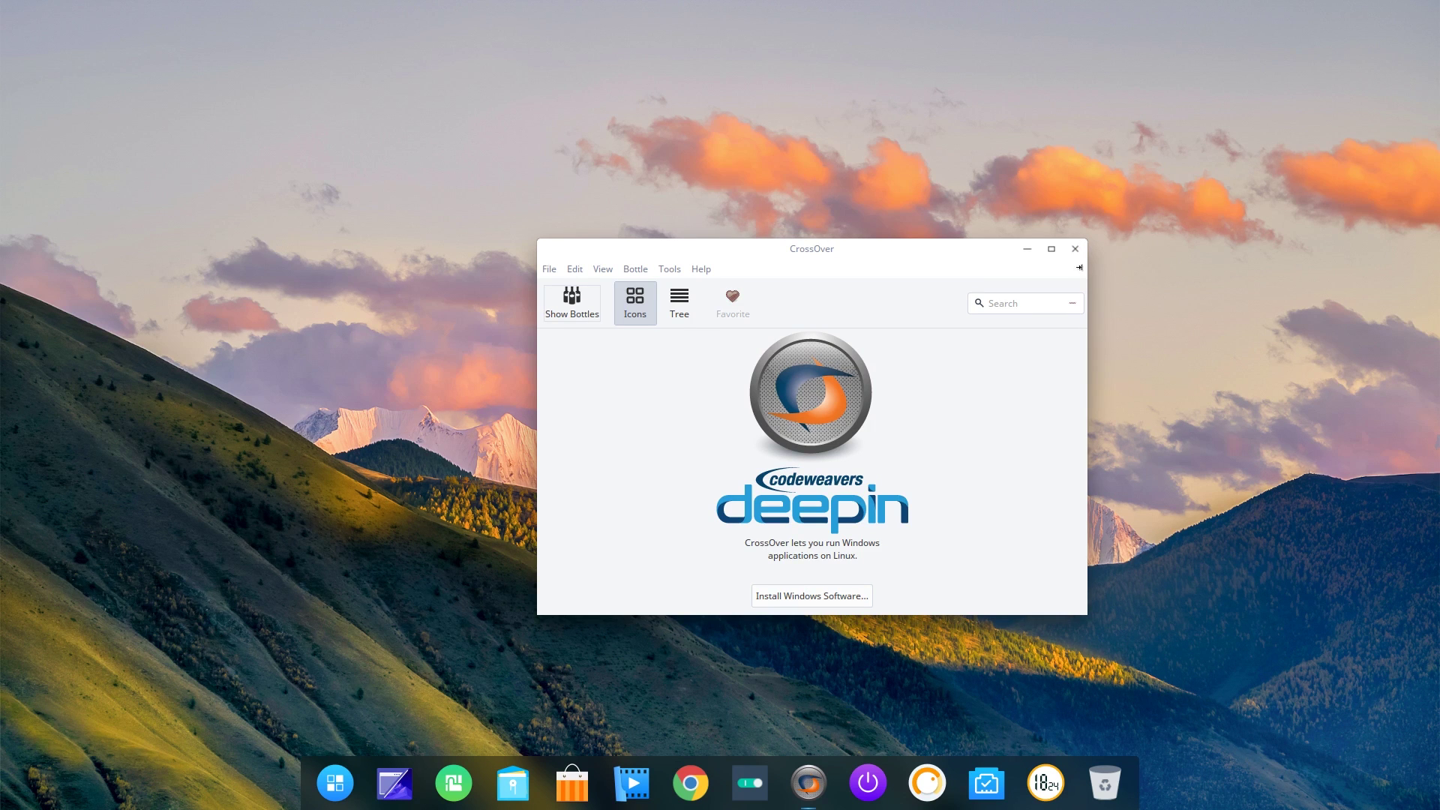
pyautogui.click(1075, 248)
pyautogui.click(350, 799)
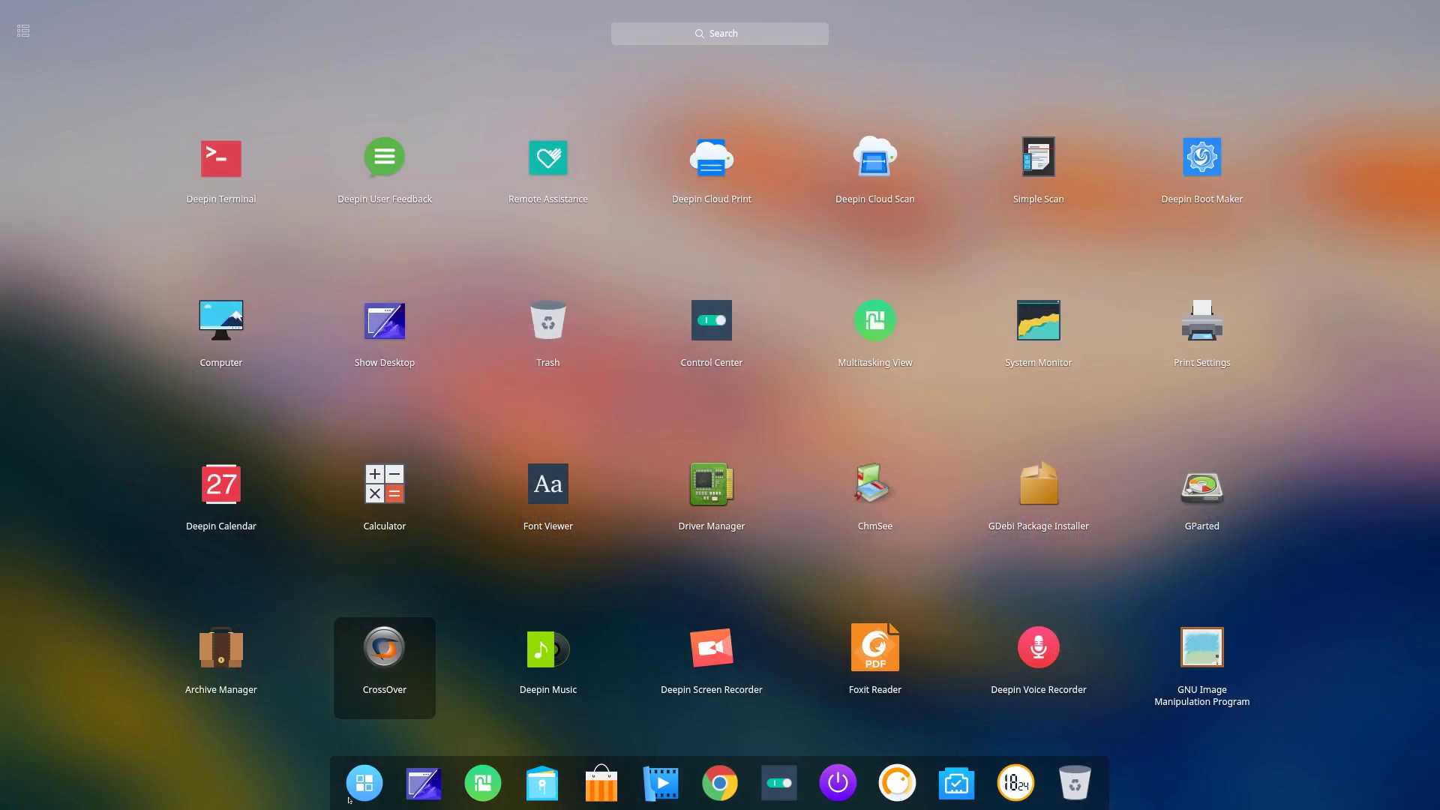
pyautogui.scroll(3, 907, 551)
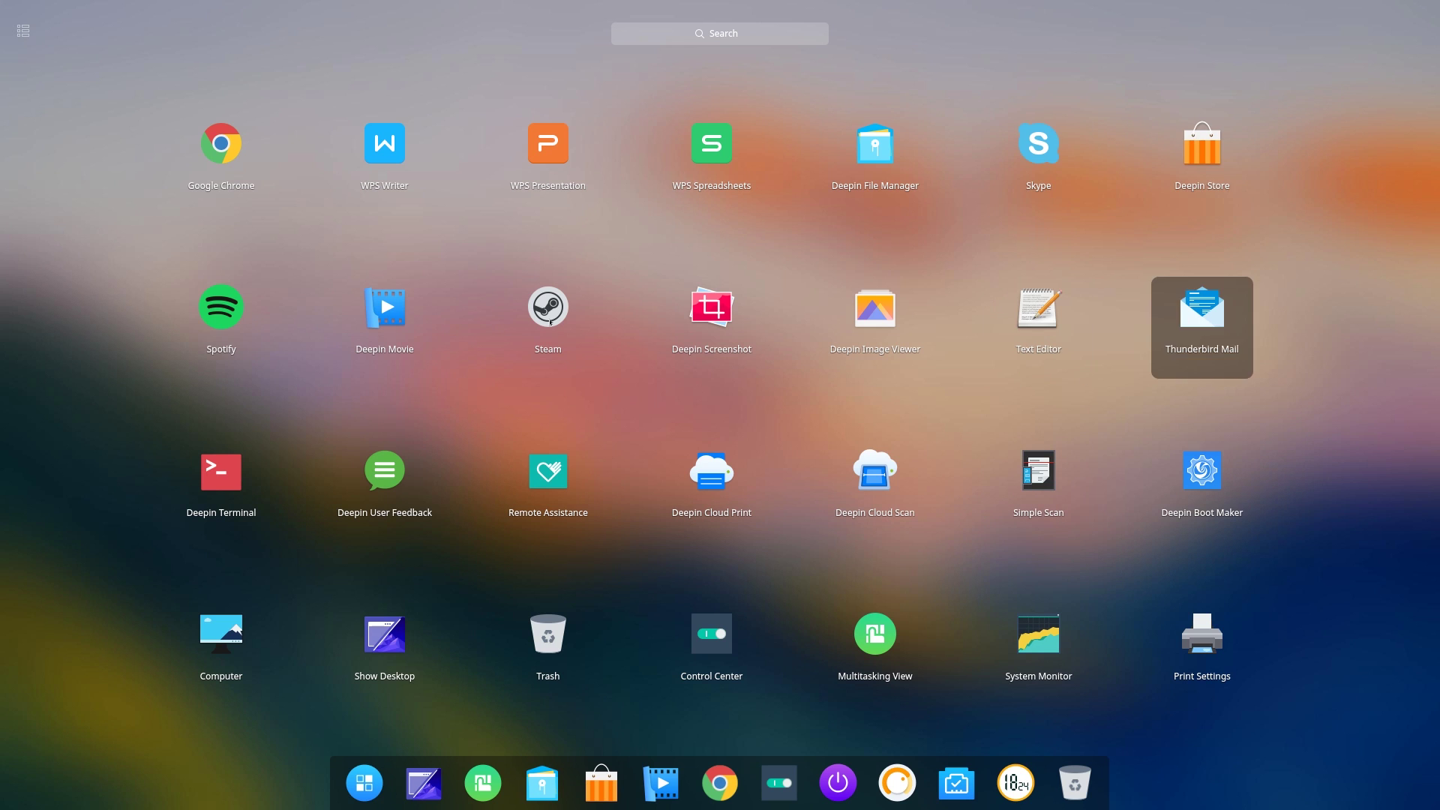
pyautogui.scroll(-2, 606, 495)
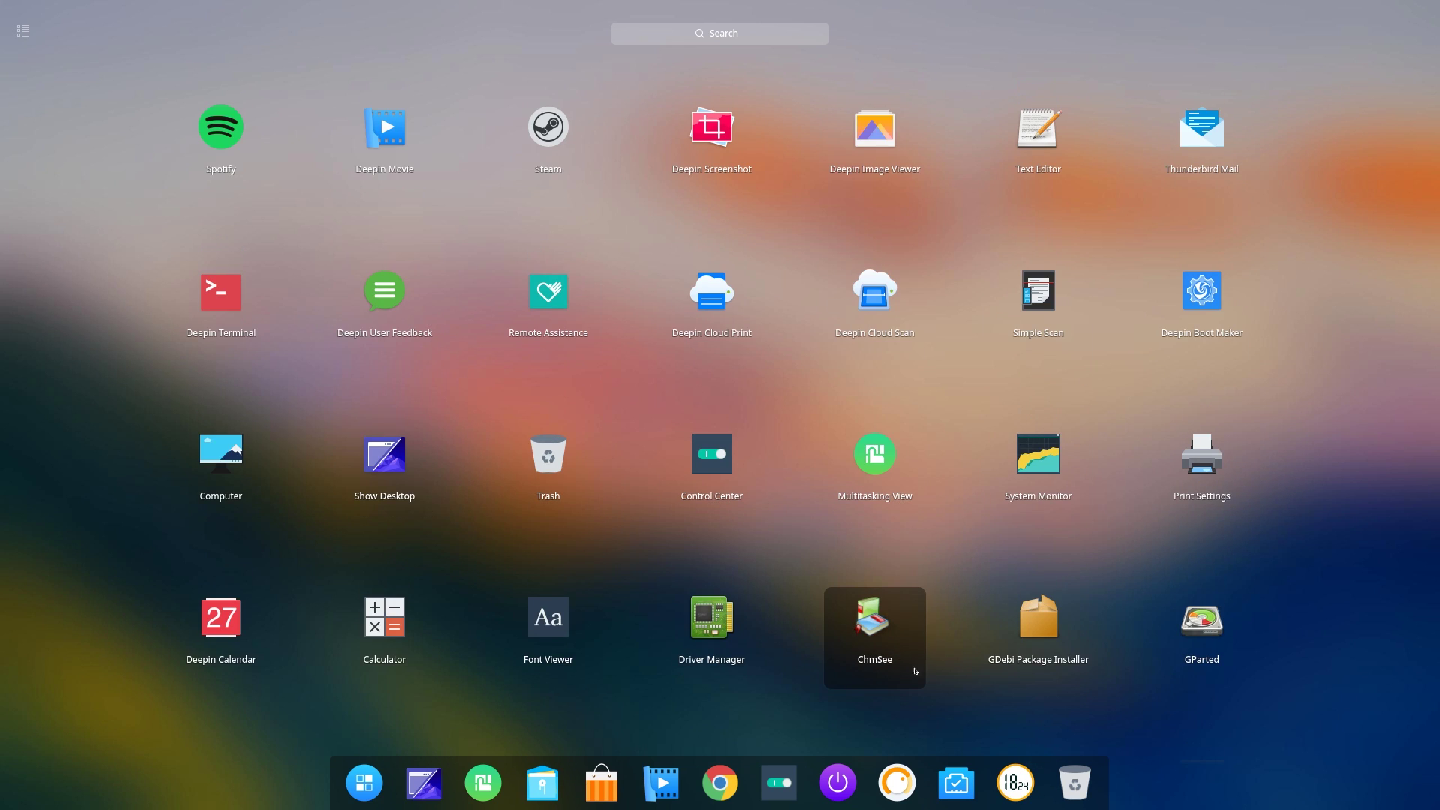
pyautogui.scroll(2, 385, 488)
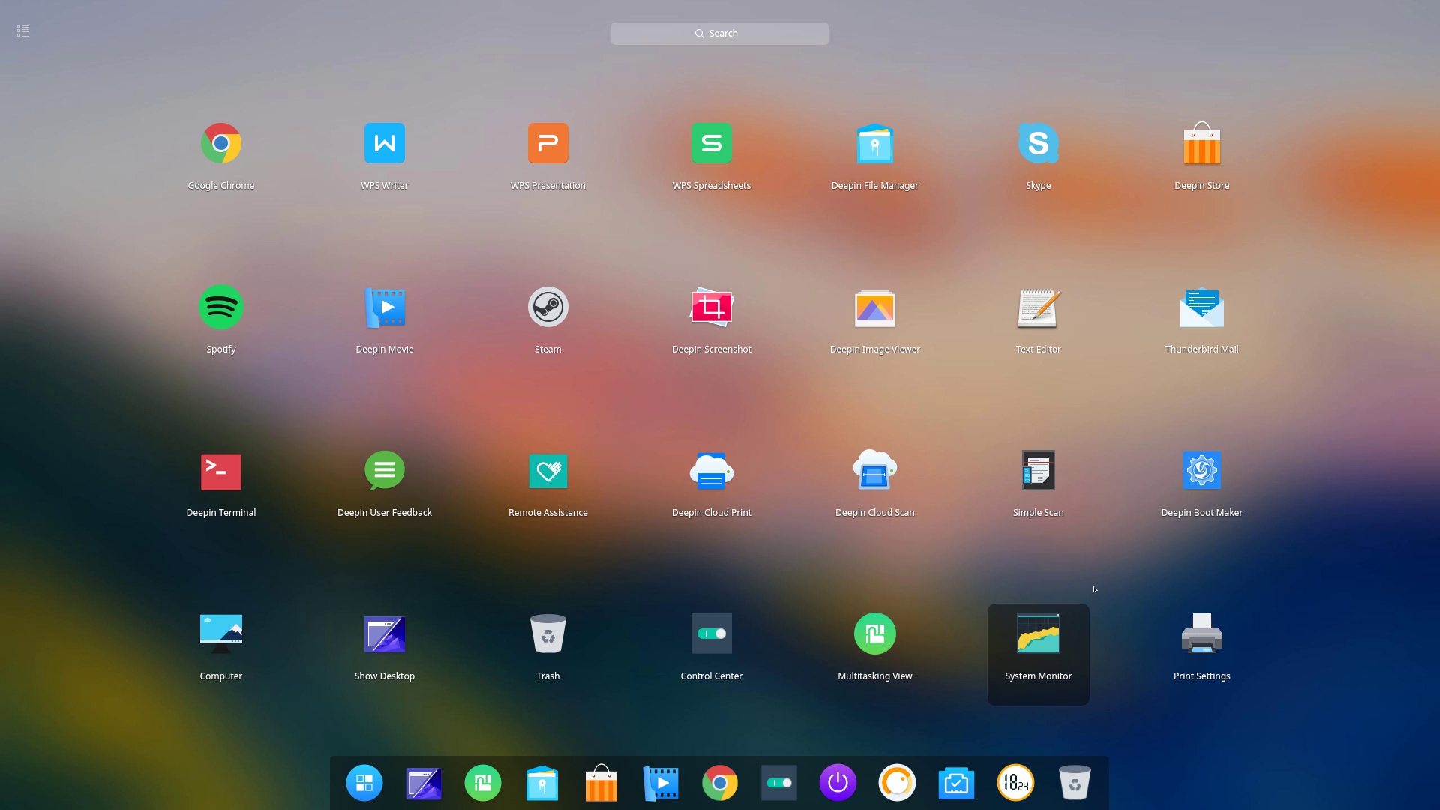
pyautogui.scroll(-1, 1097, 637)
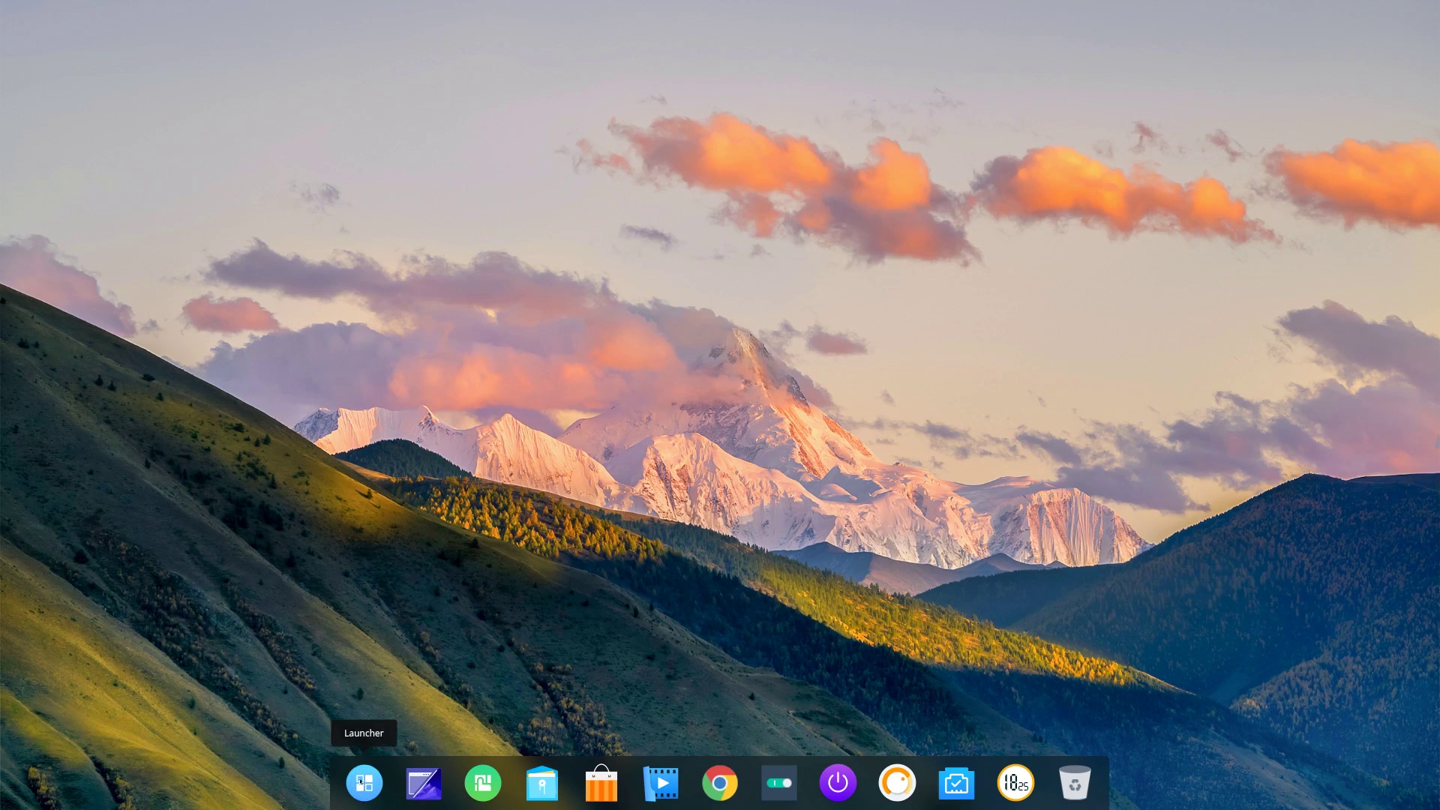
# - Preview the hills, beach and flower wallpapers, then apply the misty blue mountains to the desktop only
pyautogui.rightClick(555, 572)
pyautogui.rightClick(786, 239)
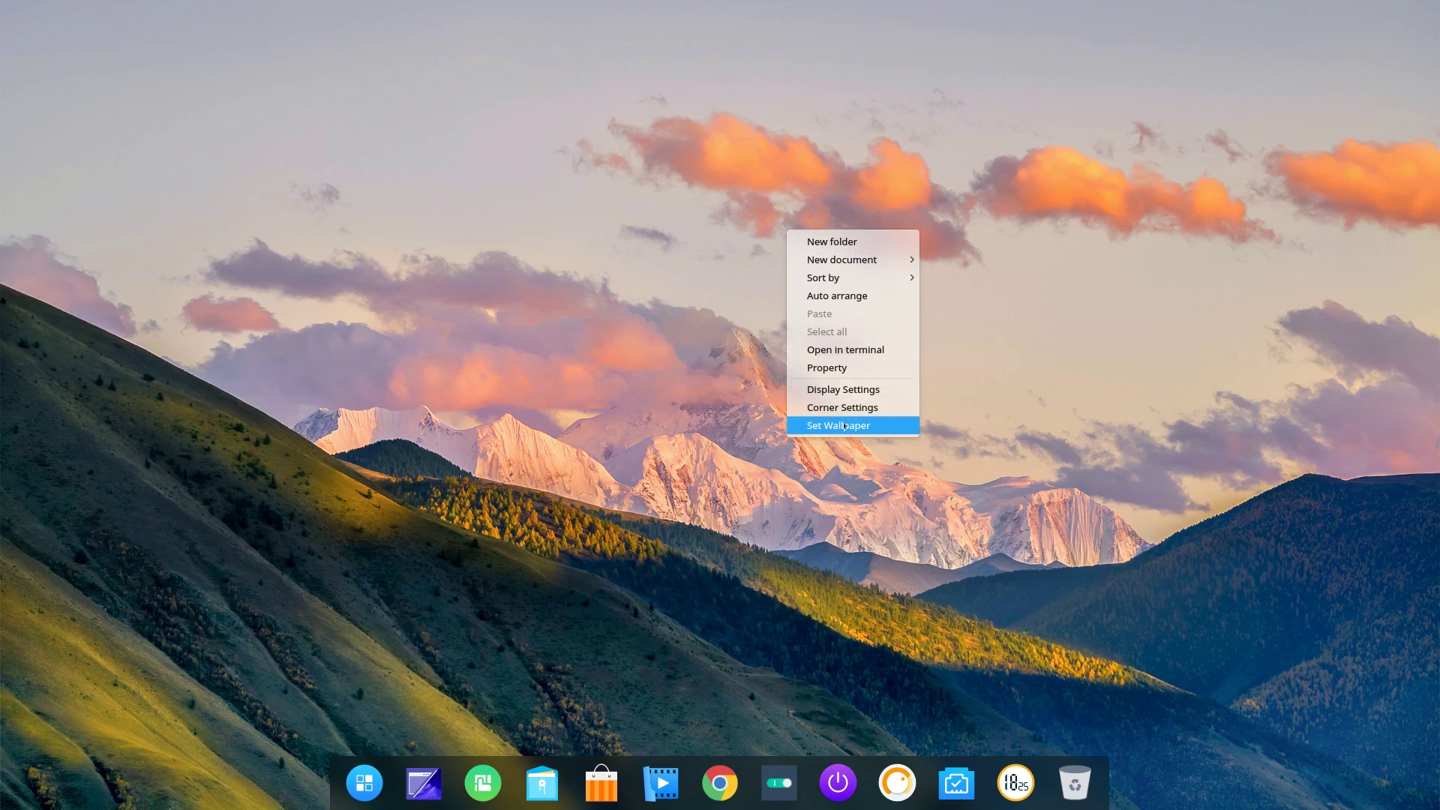
pyautogui.click(845, 426)
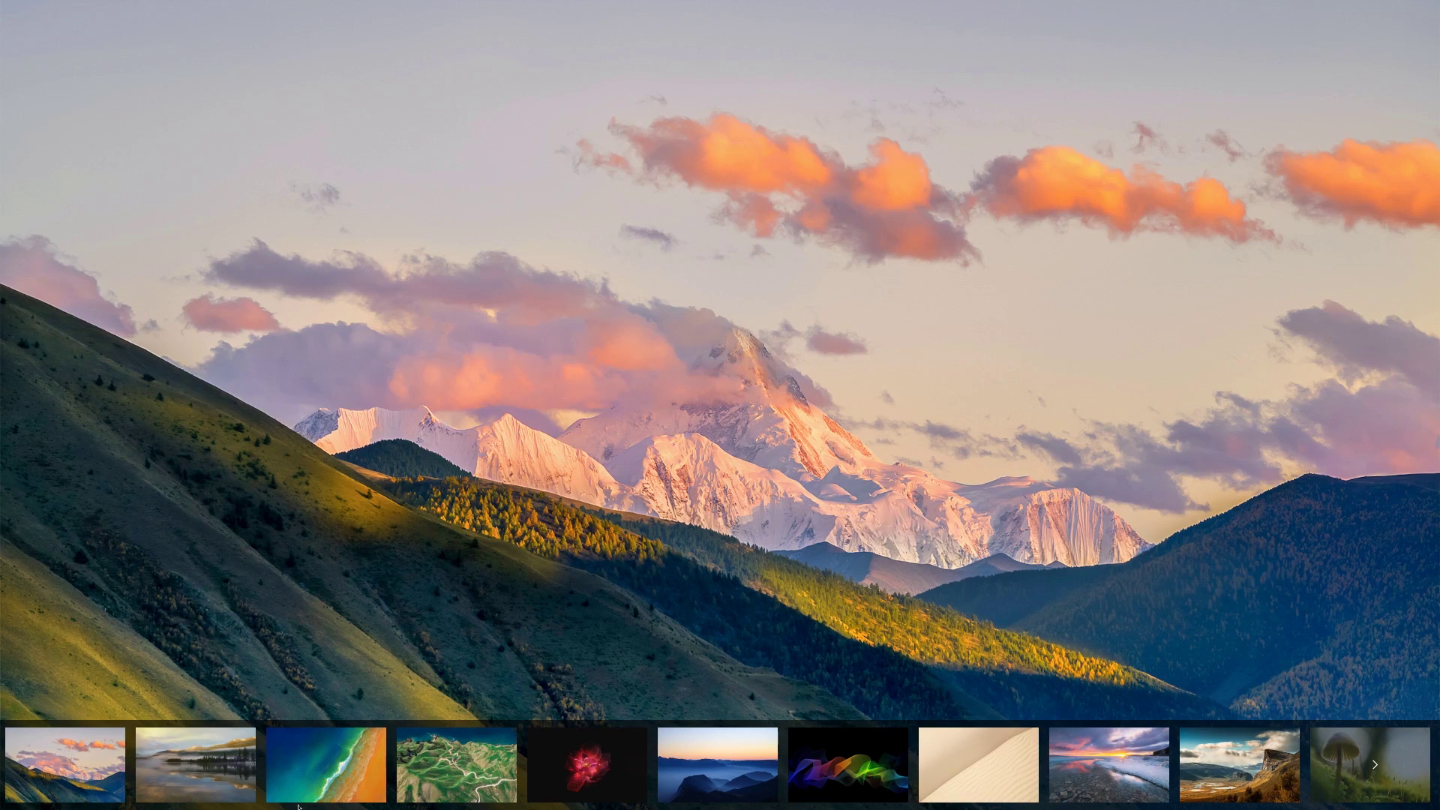
pyautogui.press('Right')
pyautogui.press('Right')
pyautogui.press('Right')
pyautogui.click(373, 754)
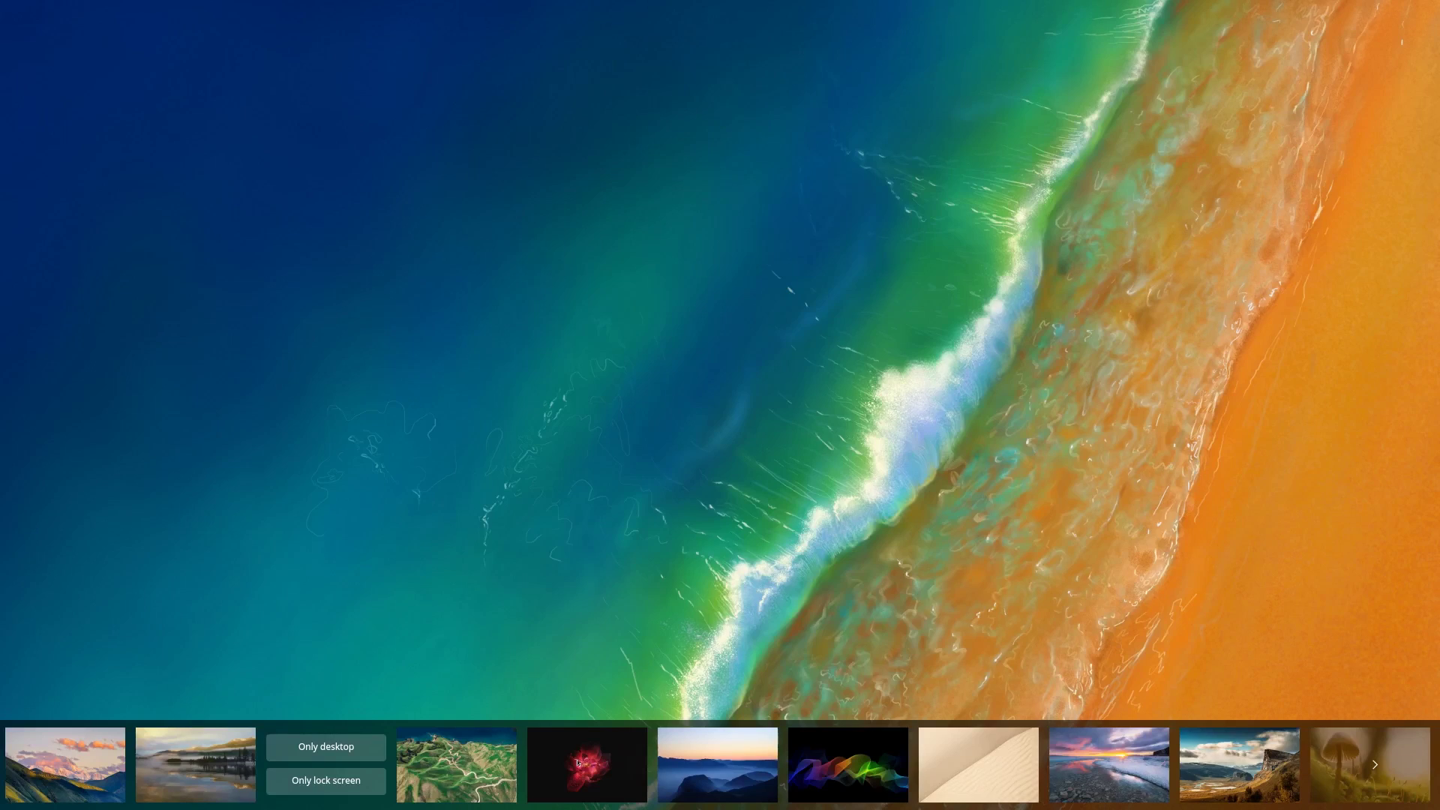
pyautogui.click(578, 764)
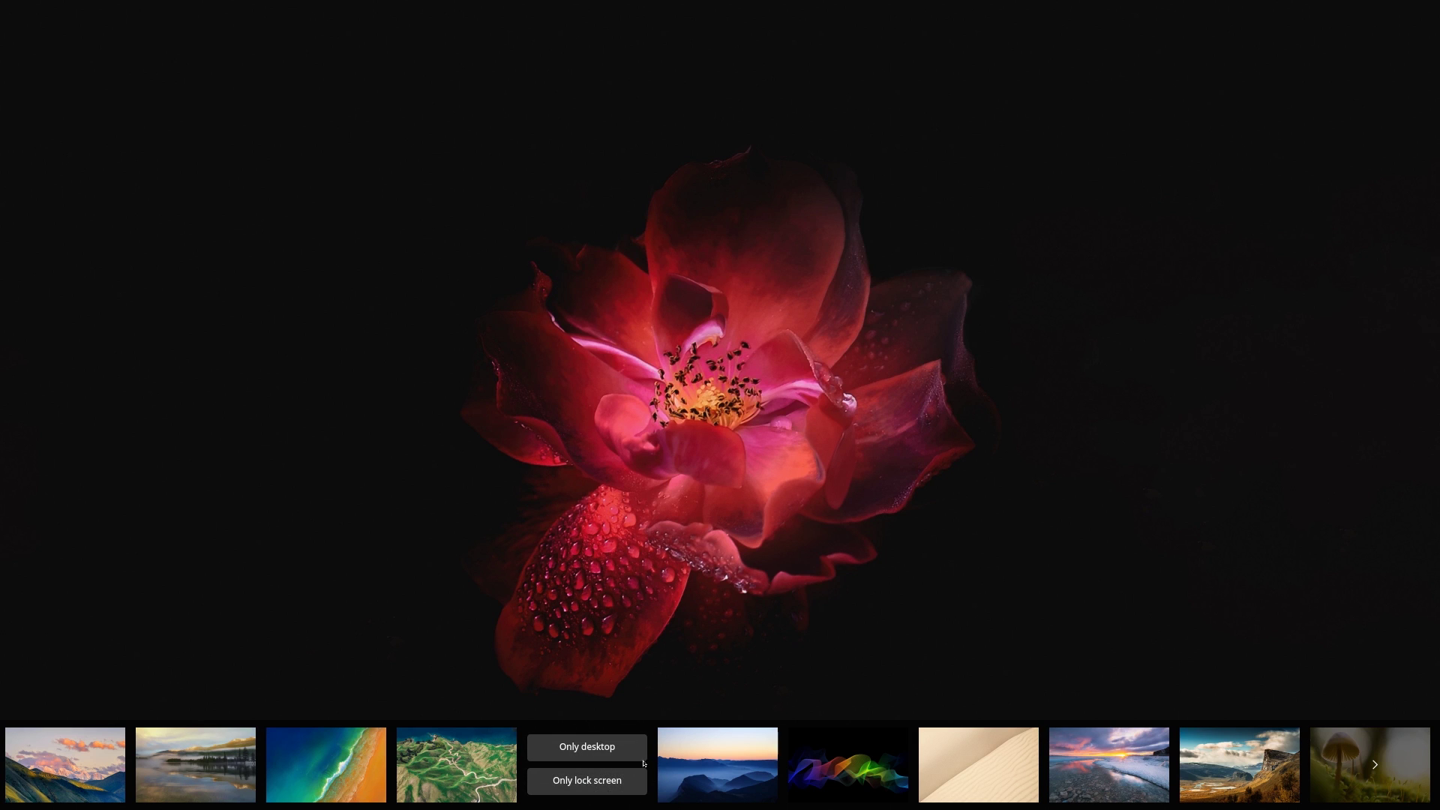
pyautogui.click(718, 766)
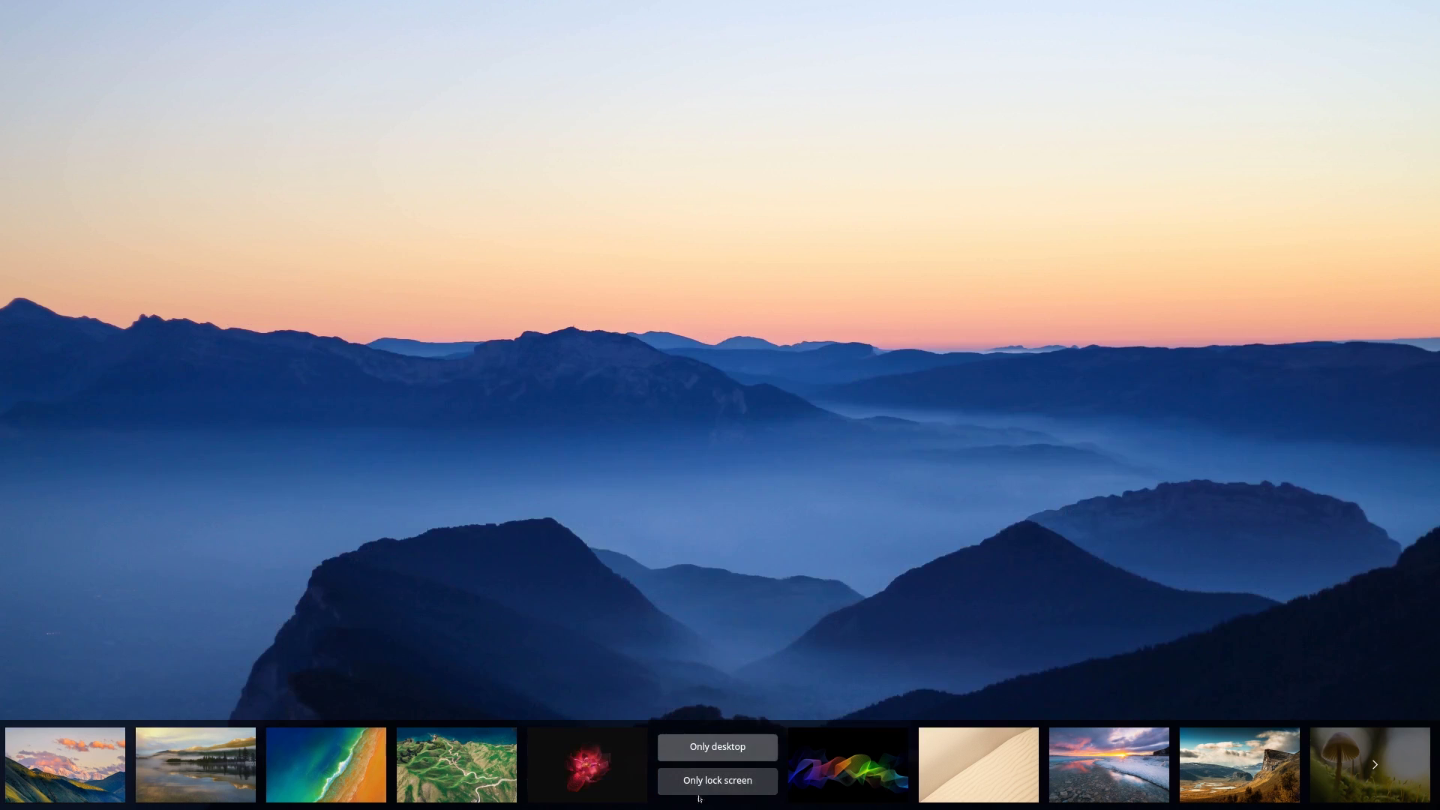
pyautogui.click(721, 749)
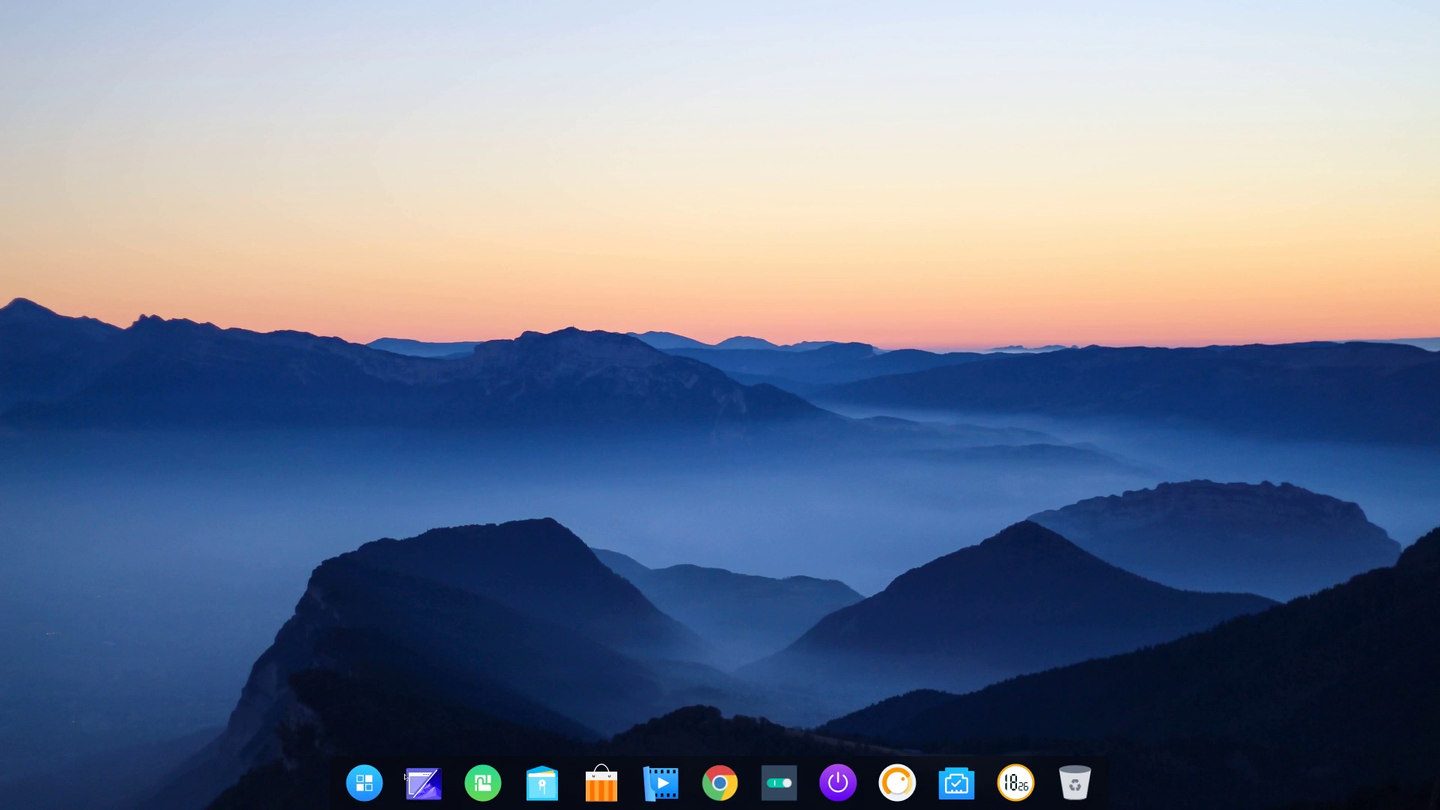
# - Launch System Monitor and sort processes by memory, largest first
pyautogui.click(365, 782)
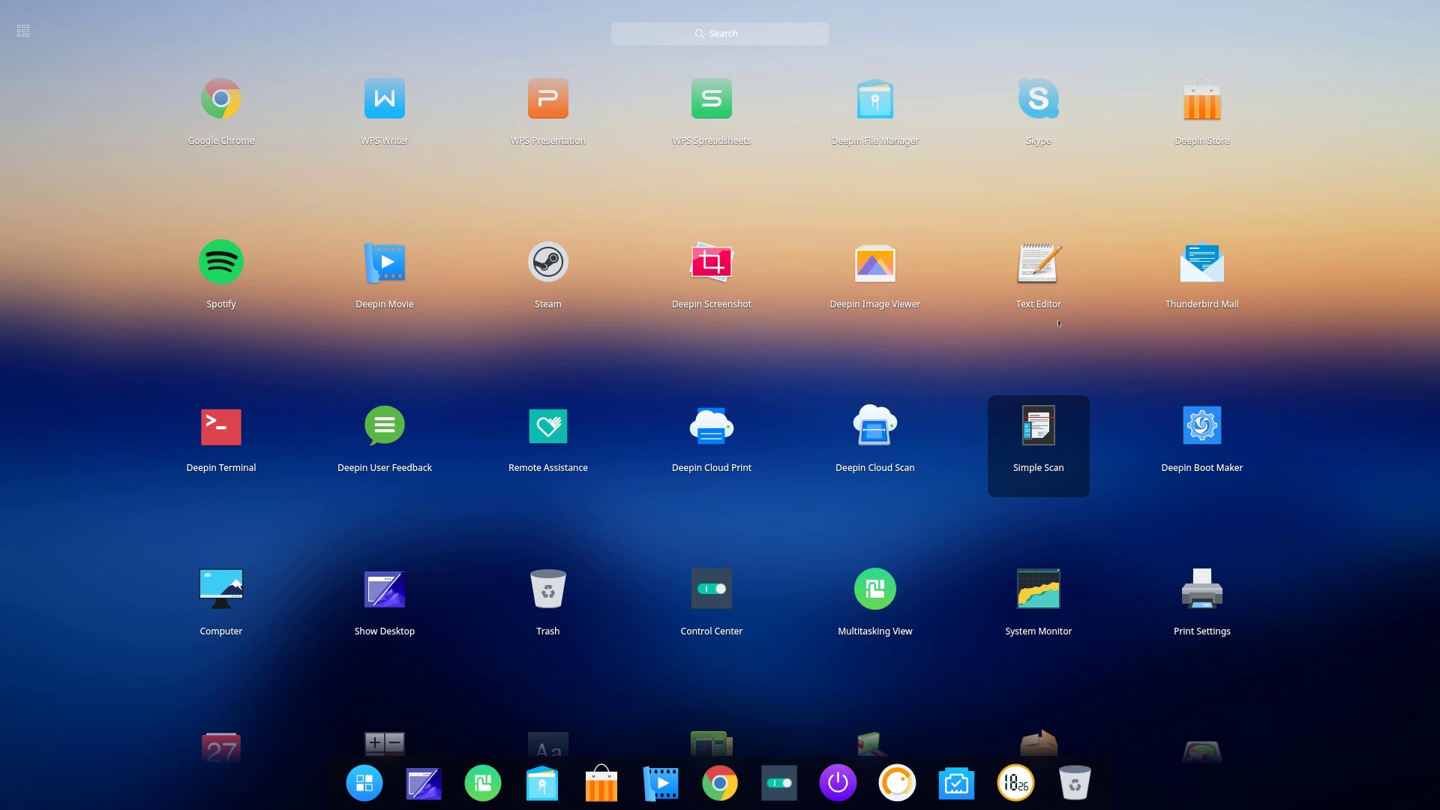
pyautogui.click(1050, 607)
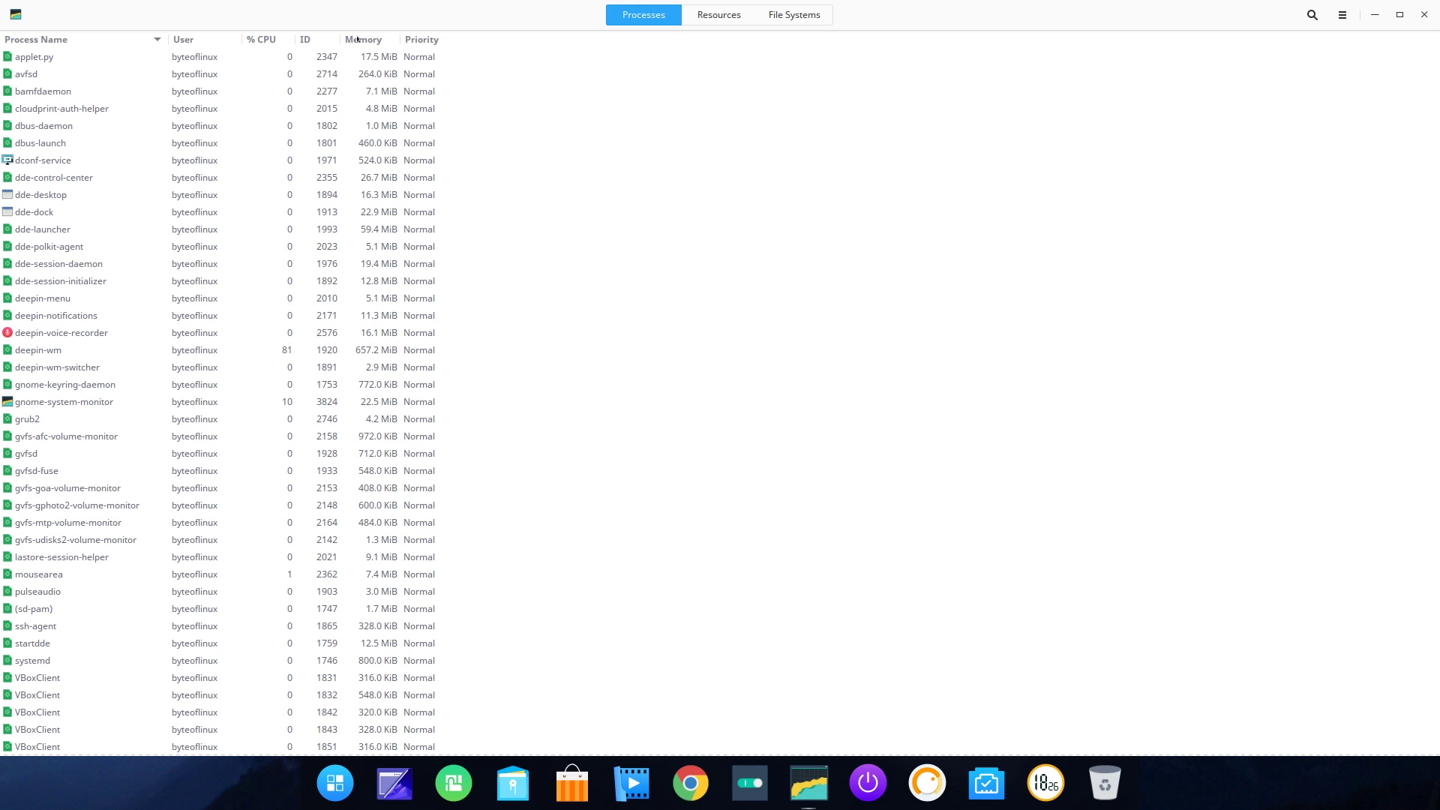
pyautogui.click(358, 39)
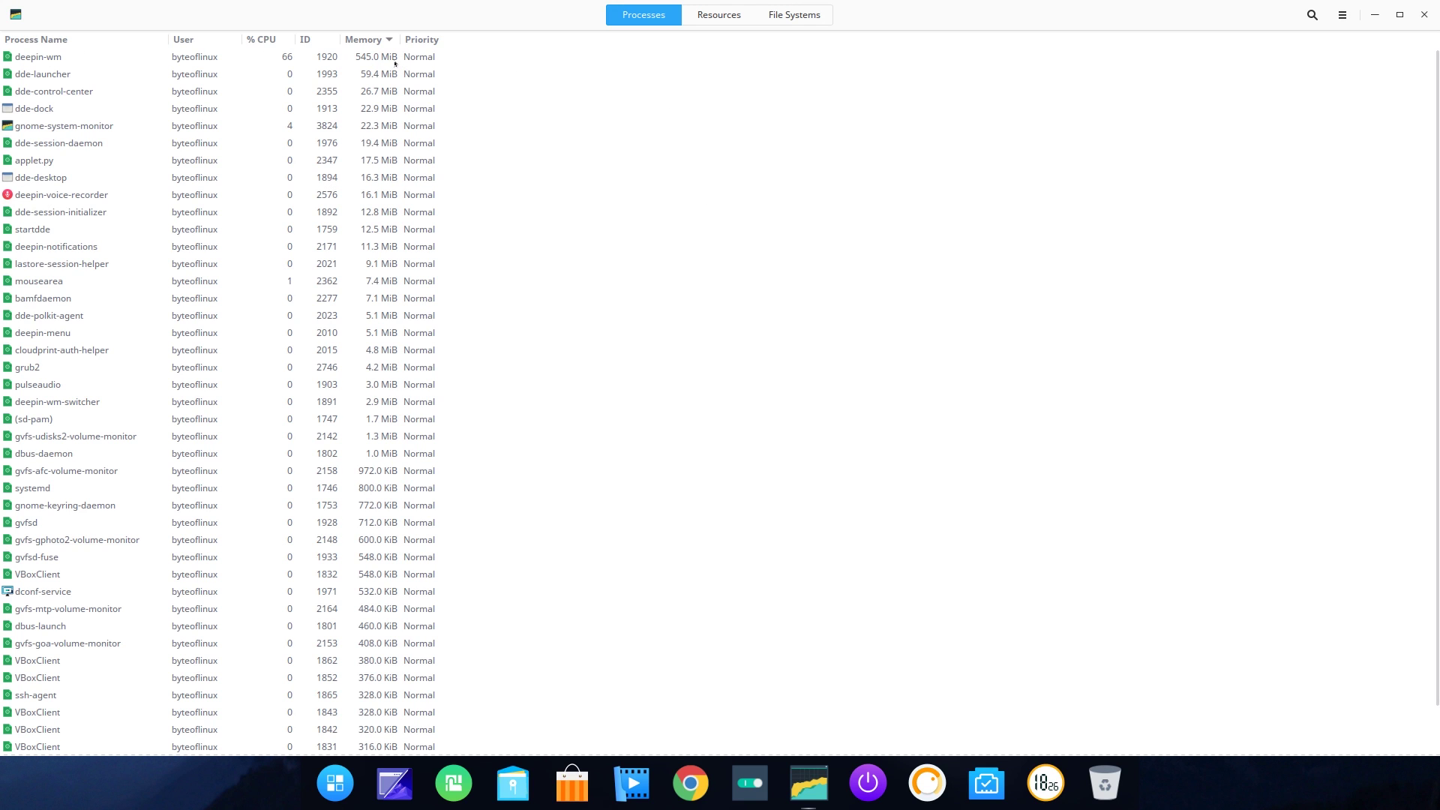
# - Select the deepin-wm, dde-launcher and gvfs-afc-volume-monitor process rows
pyautogui.click(30, 57)
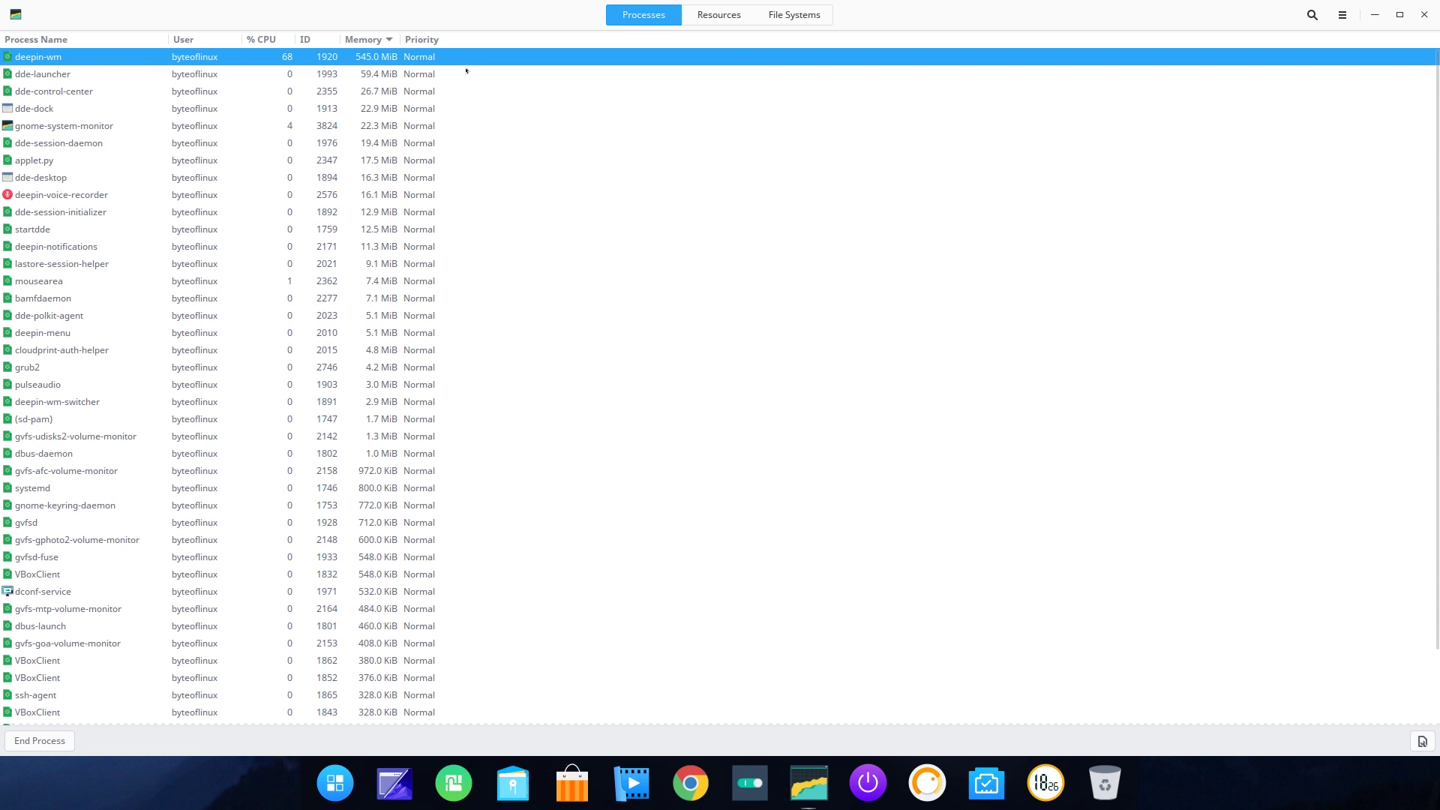
pyautogui.click(17, 73)
pyautogui.click(700, 471)
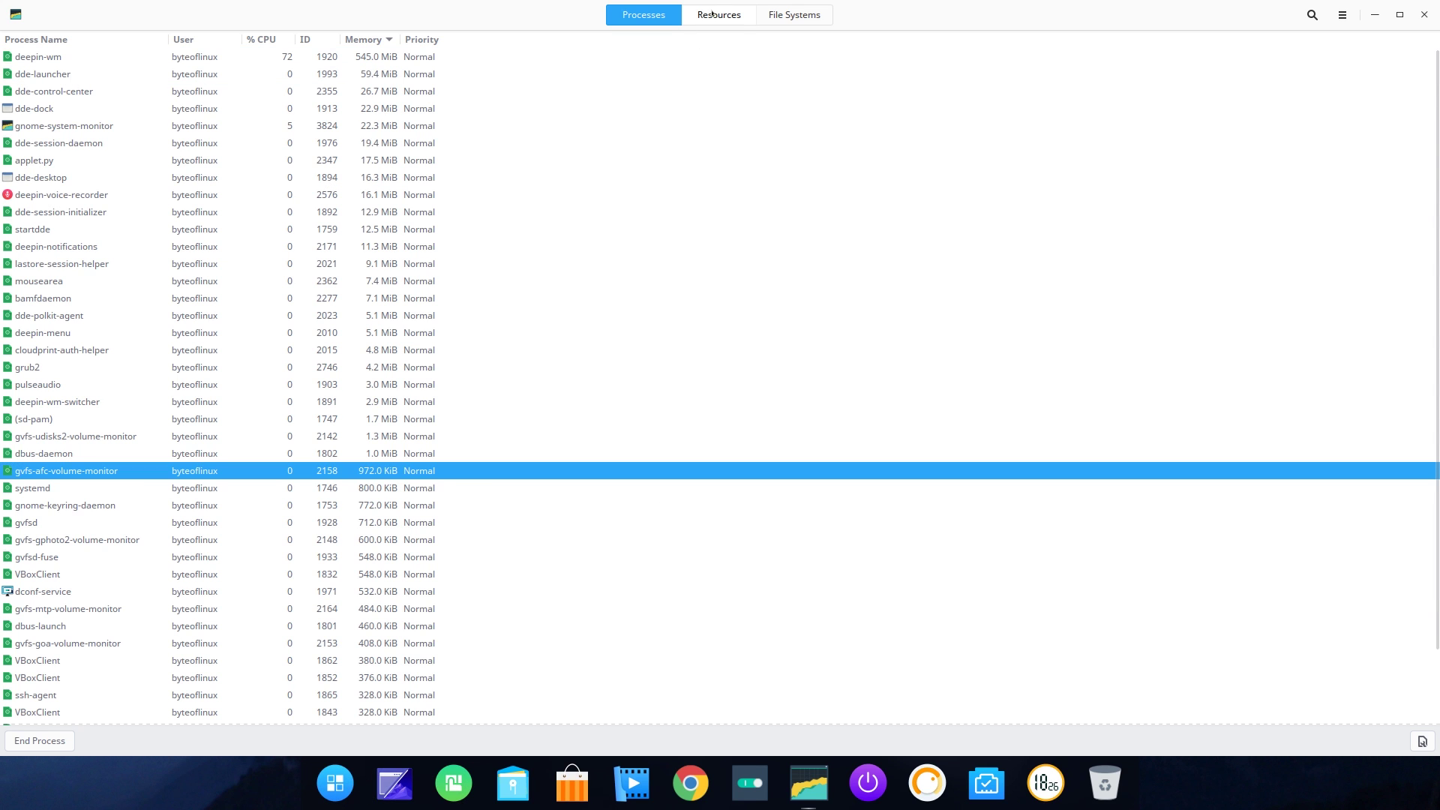
# - View the Resources graphs showing CPU at 100% and 1.3 GiB memory used, then return to Processes
pyautogui.click(712, 14)
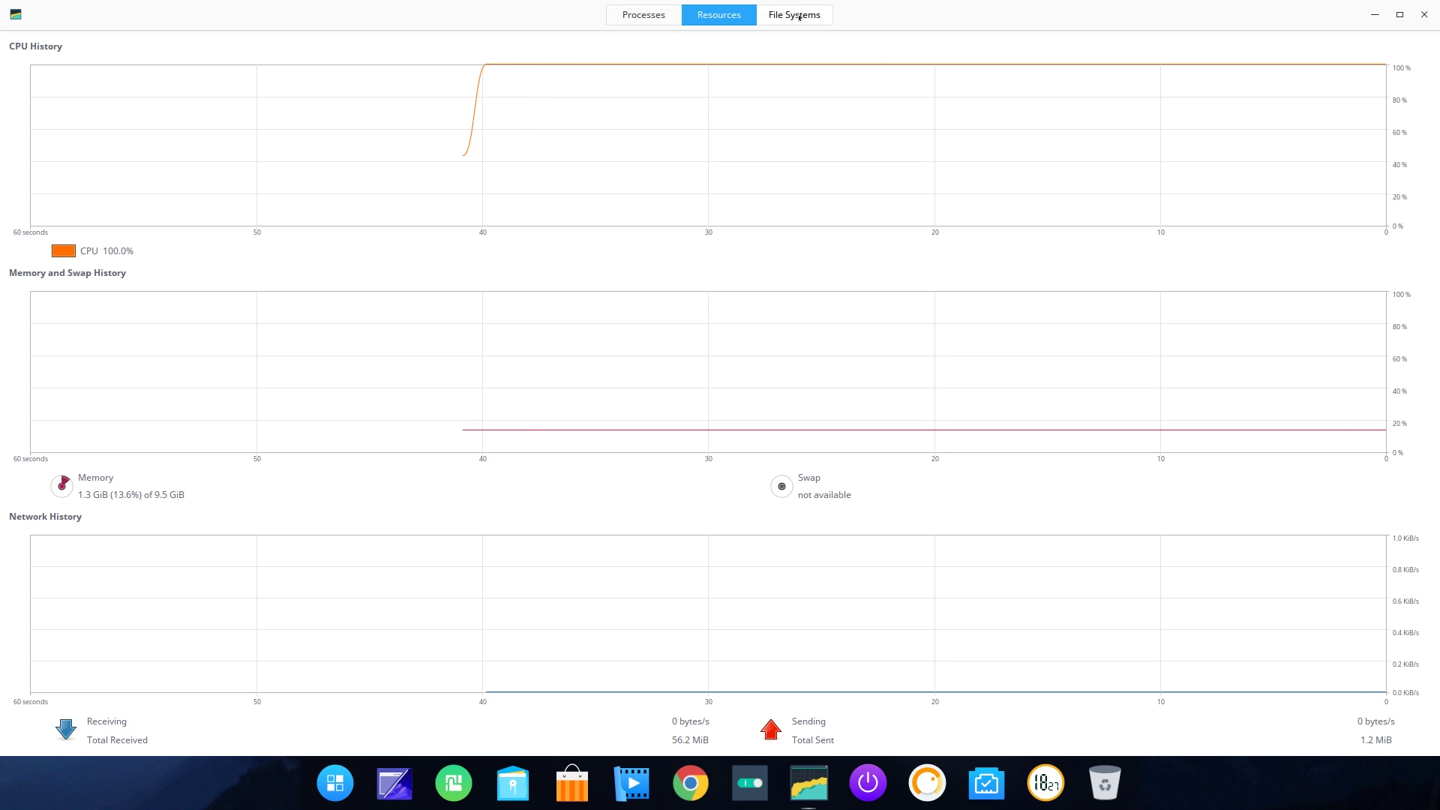
pyautogui.click(666, 15)
# - Close System Monitor, then open and dismiss the desktop context menu twice
pyautogui.click(1424, 14)
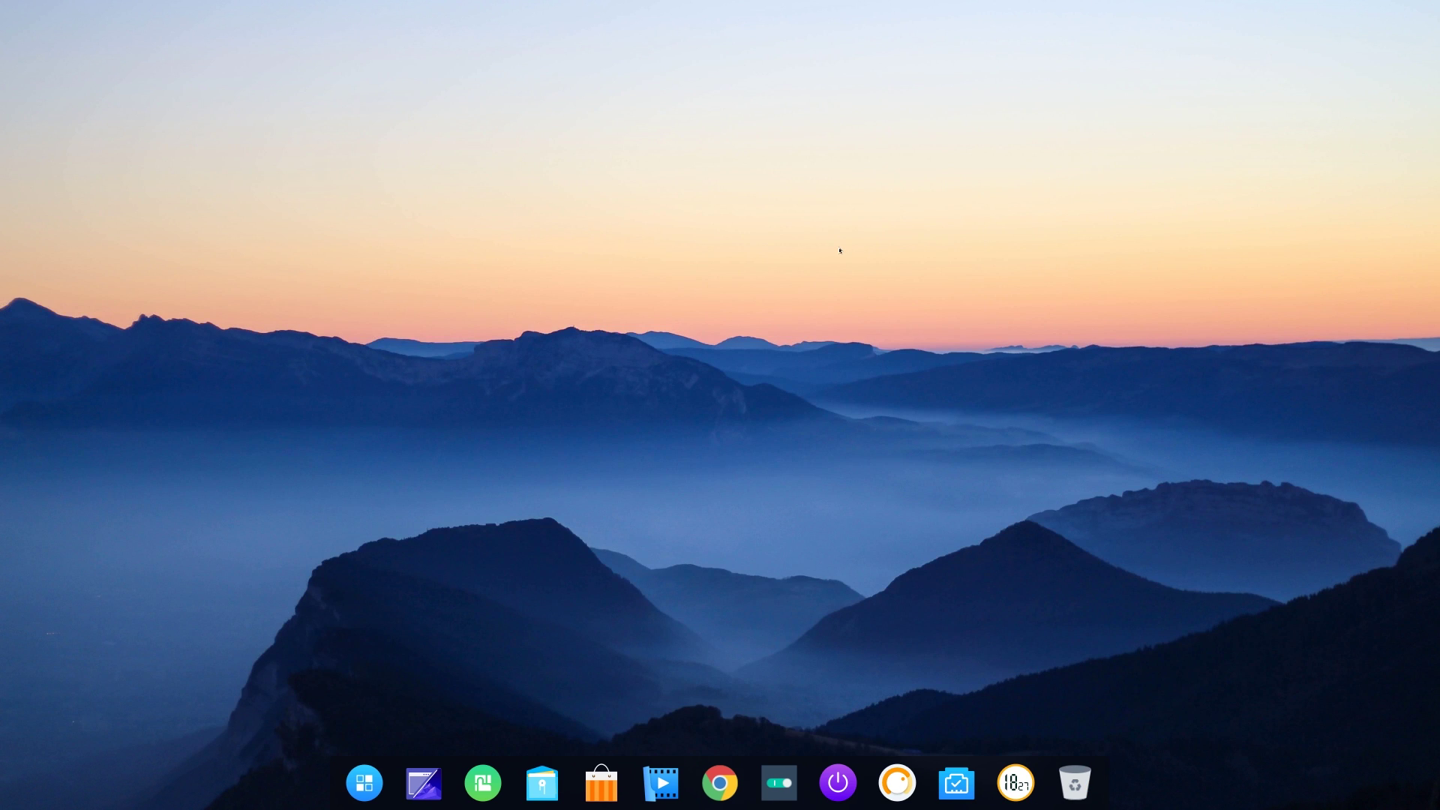
pyautogui.rightClick(840, 250)
pyautogui.click(725, 255)
pyautogui.rightClick(583, 199)
pyautogui.click(912, 694)
# - Open the dock power menu and shutdown screen, then cancel without shutting down
pyautogui.rightClick(838, 777)
pyautogui.click(868, 784)
pyautogui.click(840, 783)
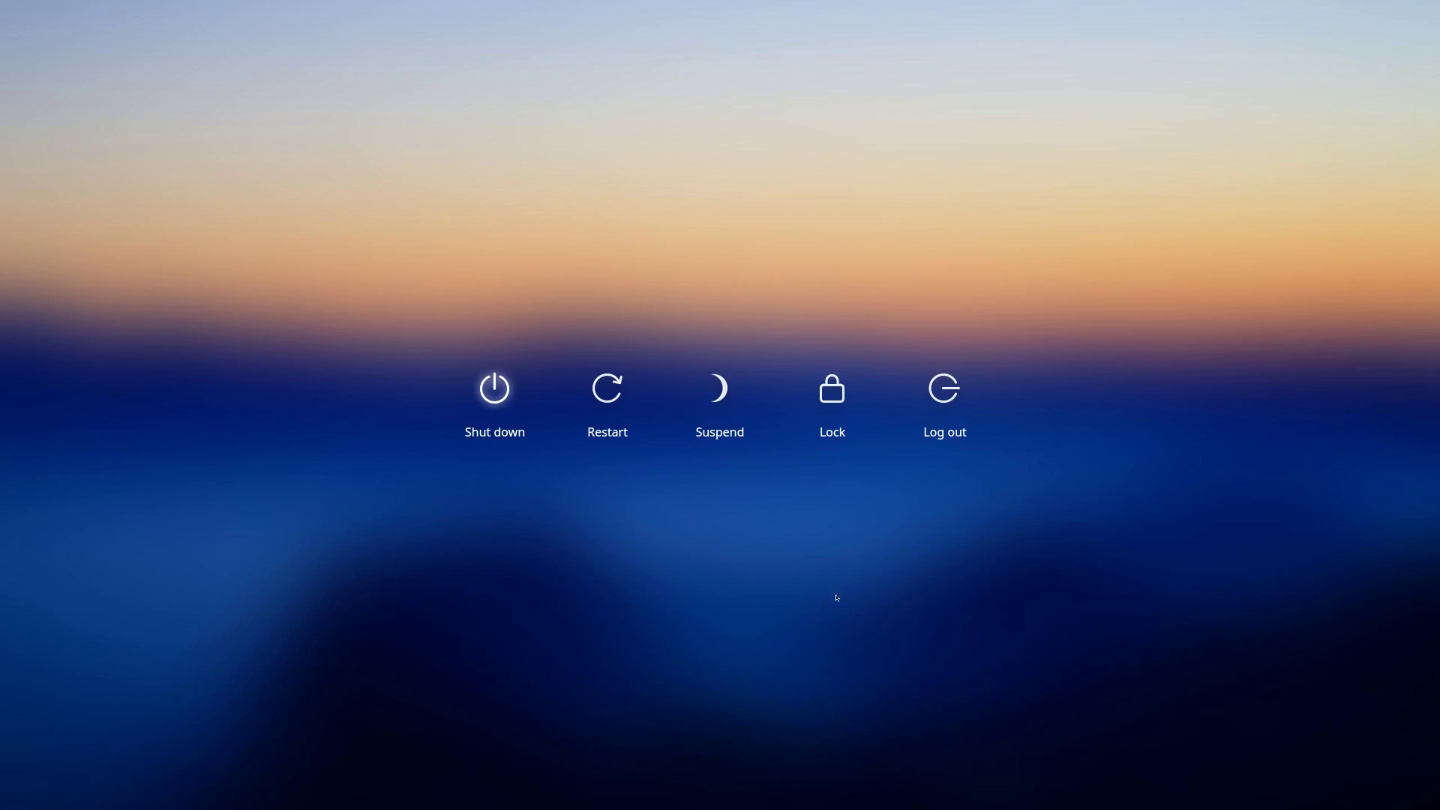
pyautogui.click(754, 607)
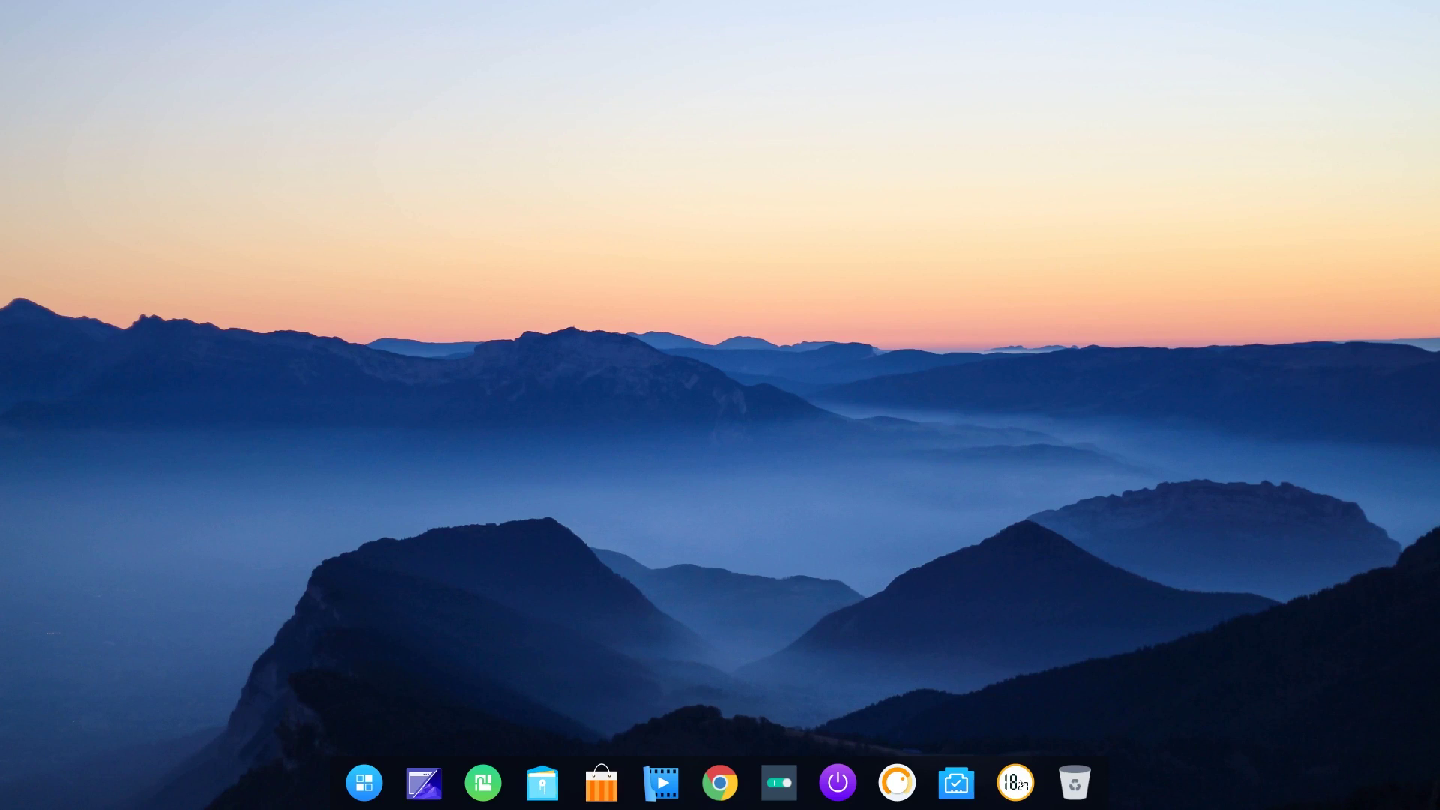
# - Switch to the fourth, forest workspace from Multitasking View
pyautogui.click(508, 774)
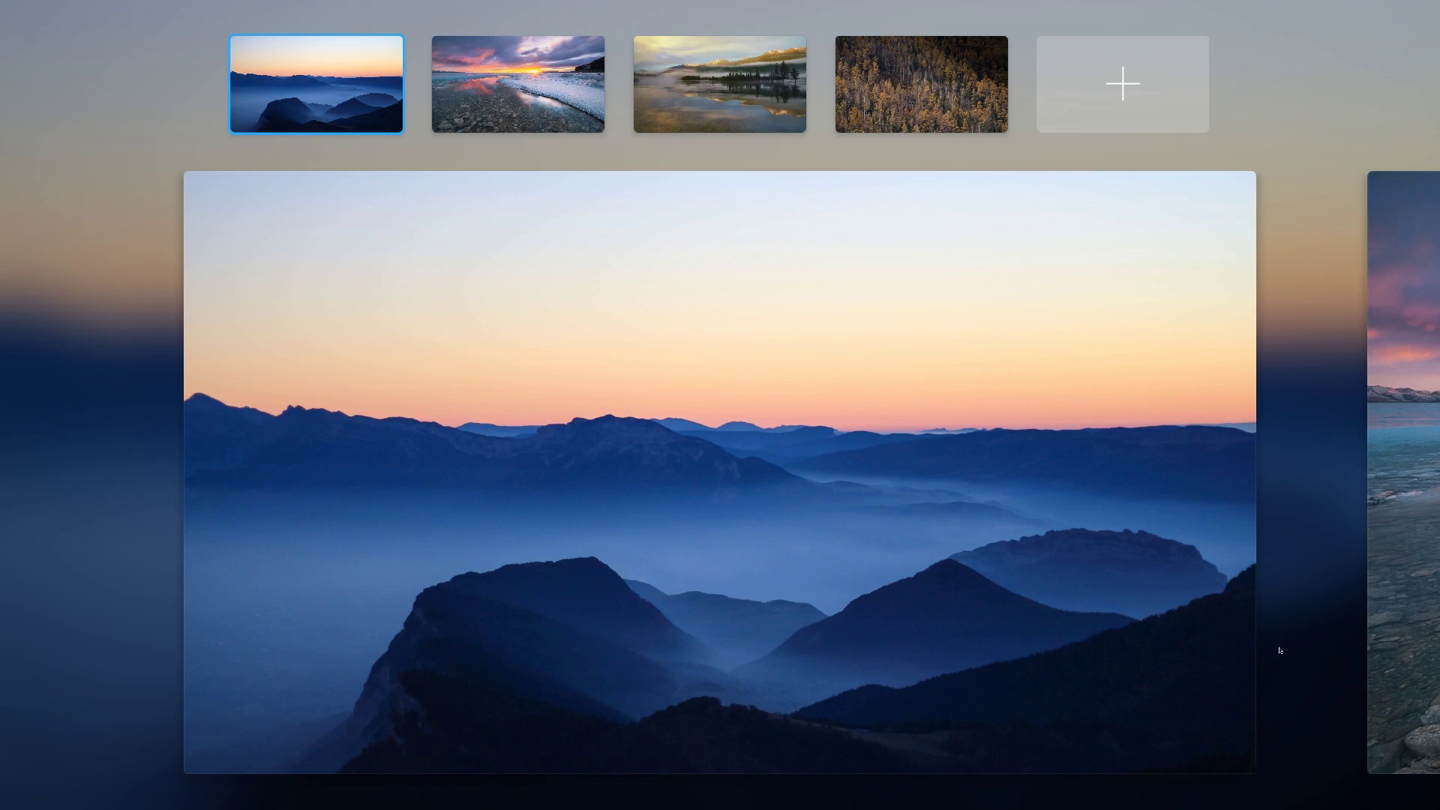
pyautogui.scroll(-1, 1280, 650)
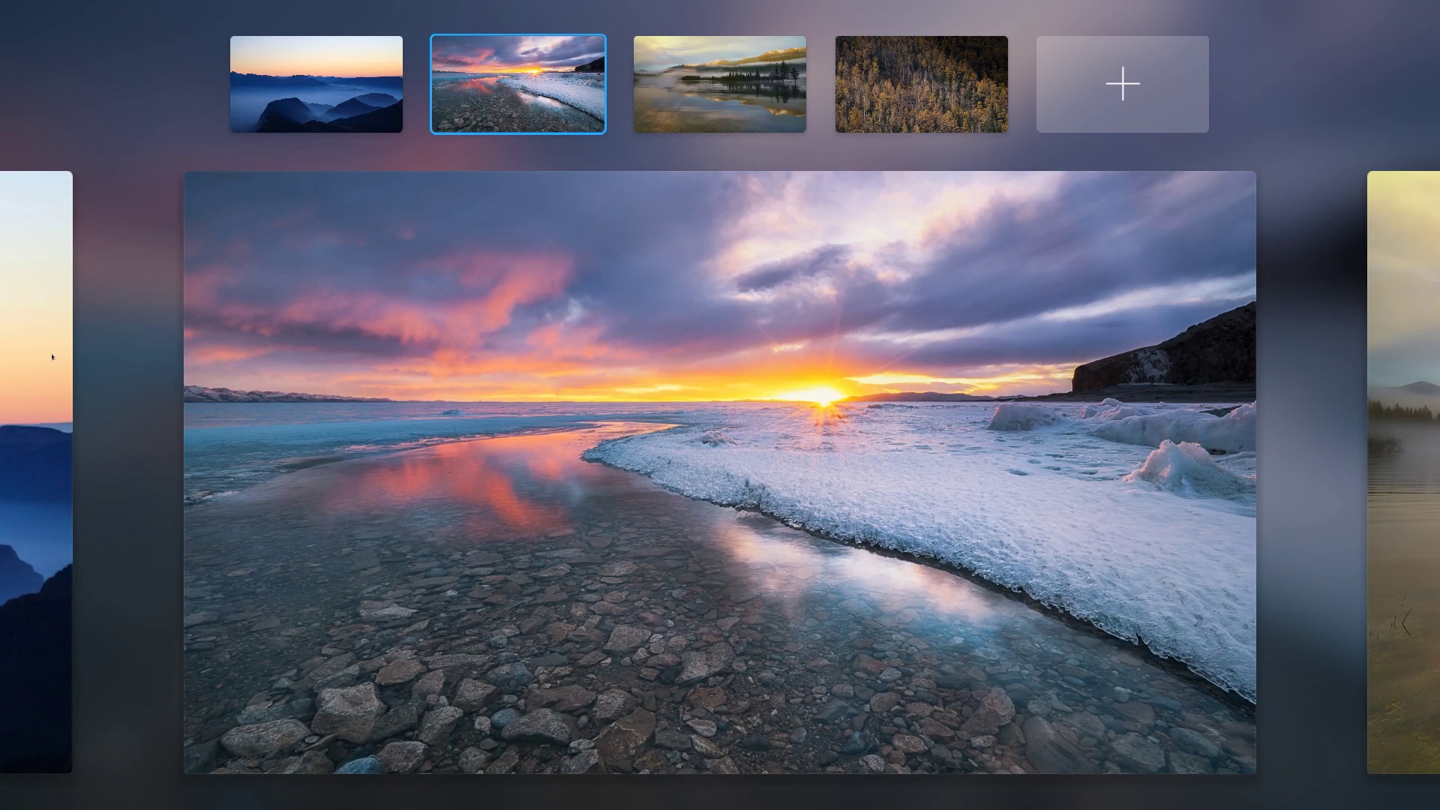
pyautogui.scroll(1, 1054, 376)
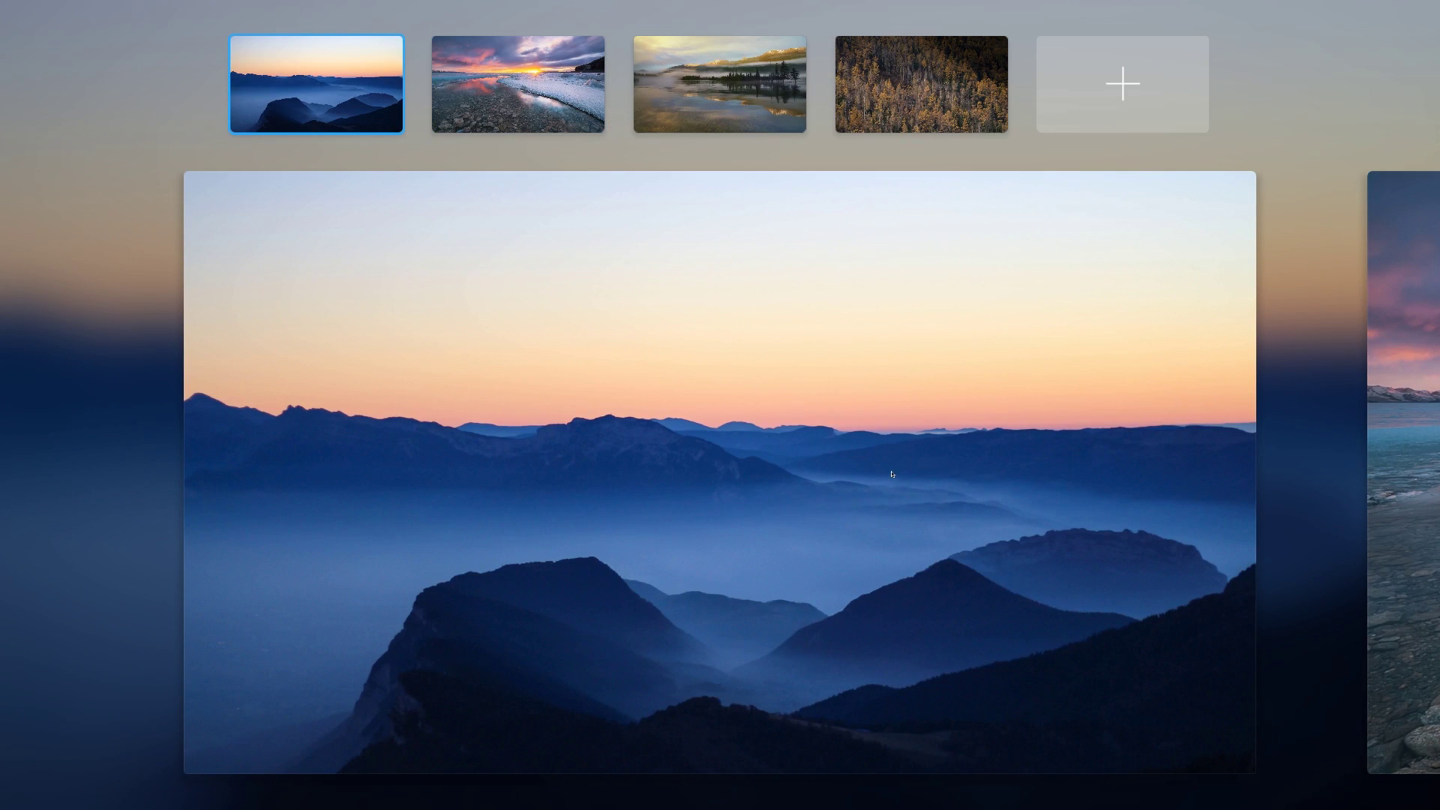
pyautogui.scroll(-1, 961, 260)
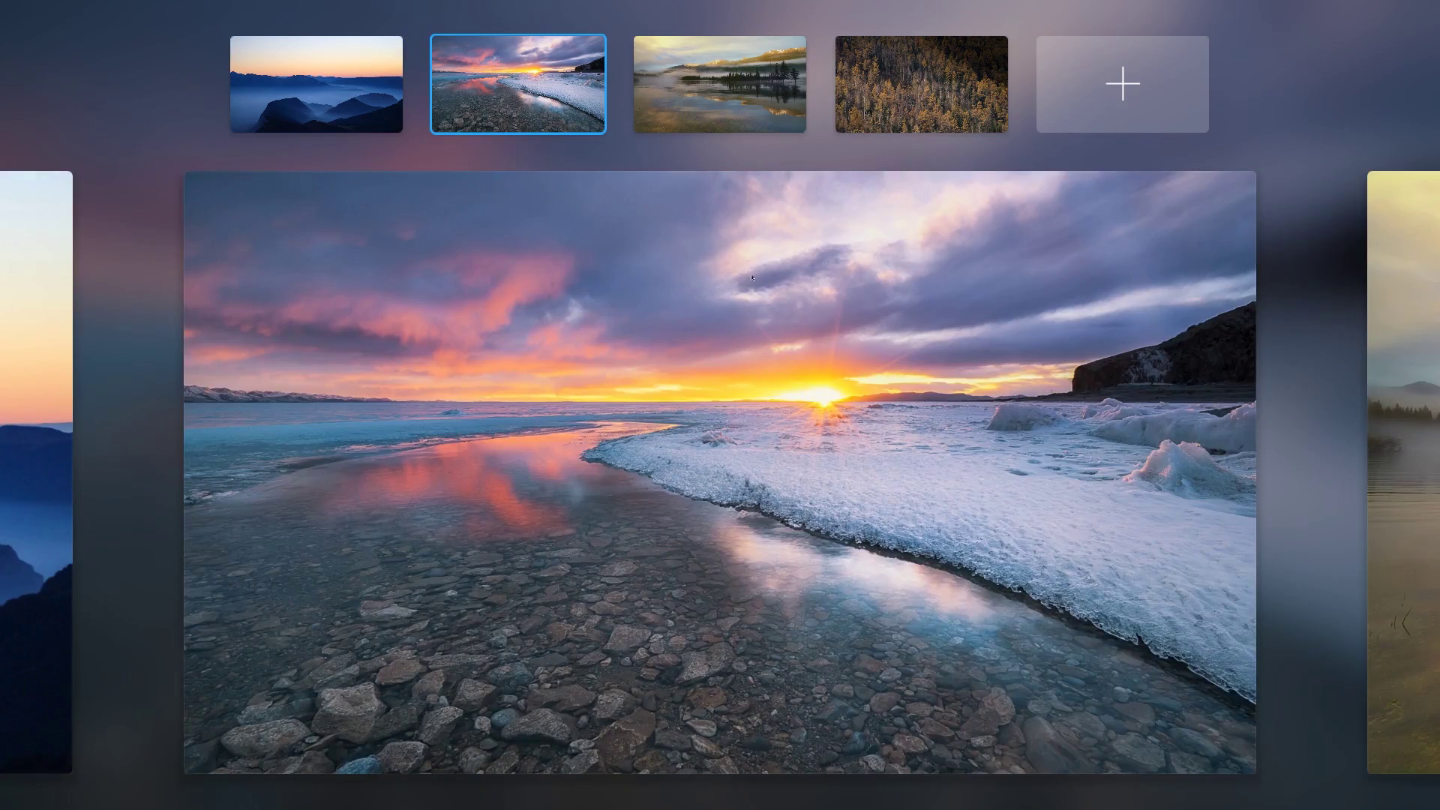
pyautogui.click(922, 85)
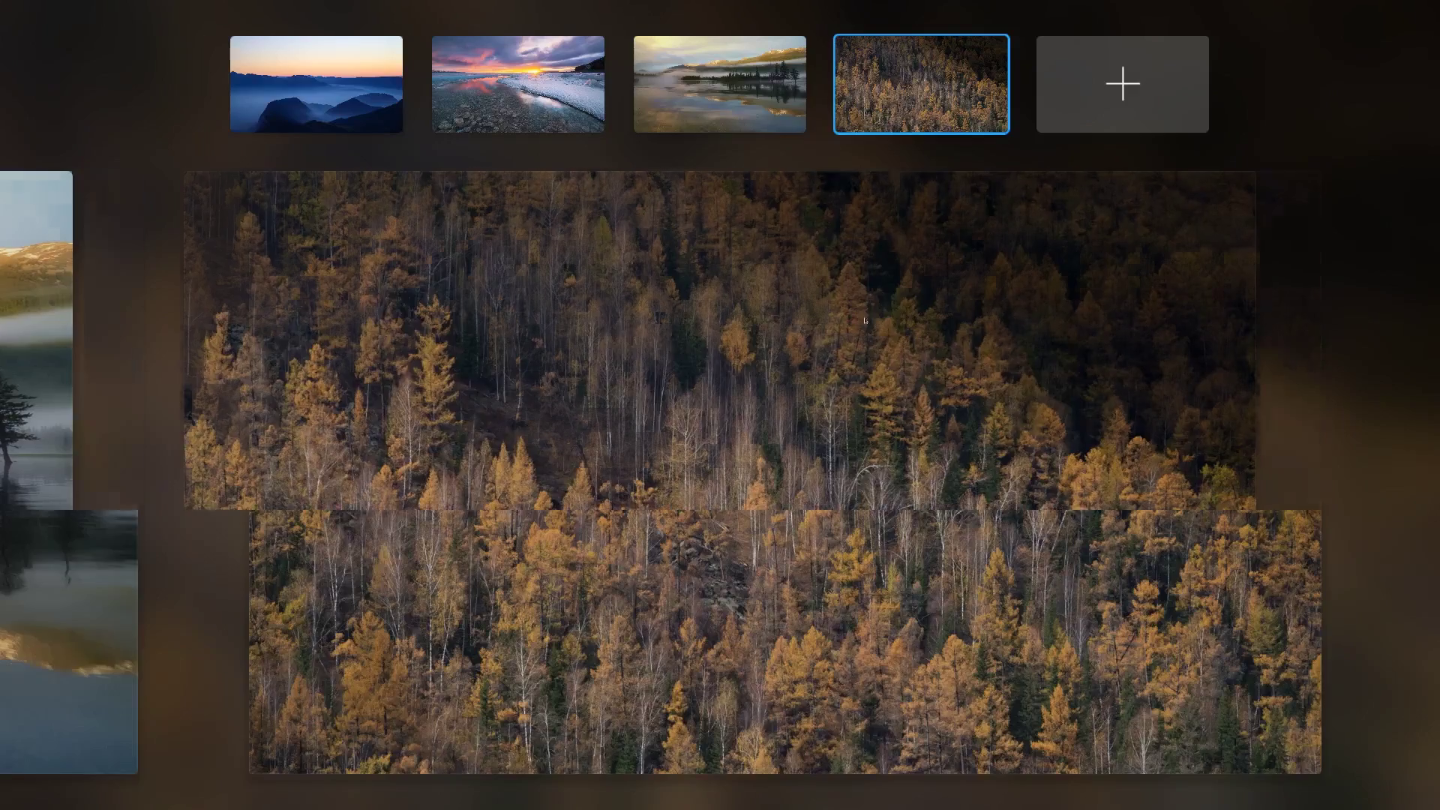
pyautogui.click(849, 627)
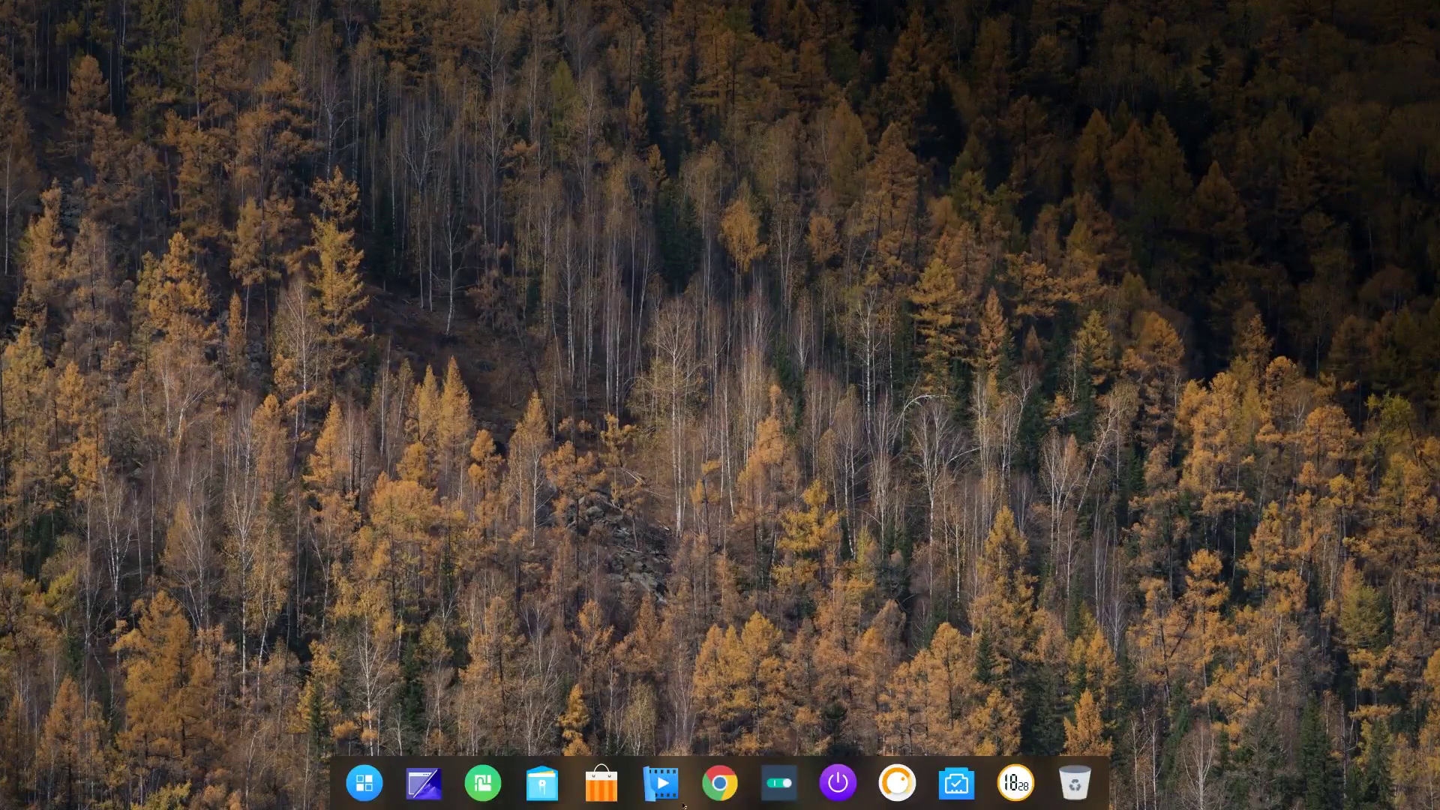
# - Return to the first, mountain workspace and open the app launcher from the dock
pyautogui.click(423, 783)
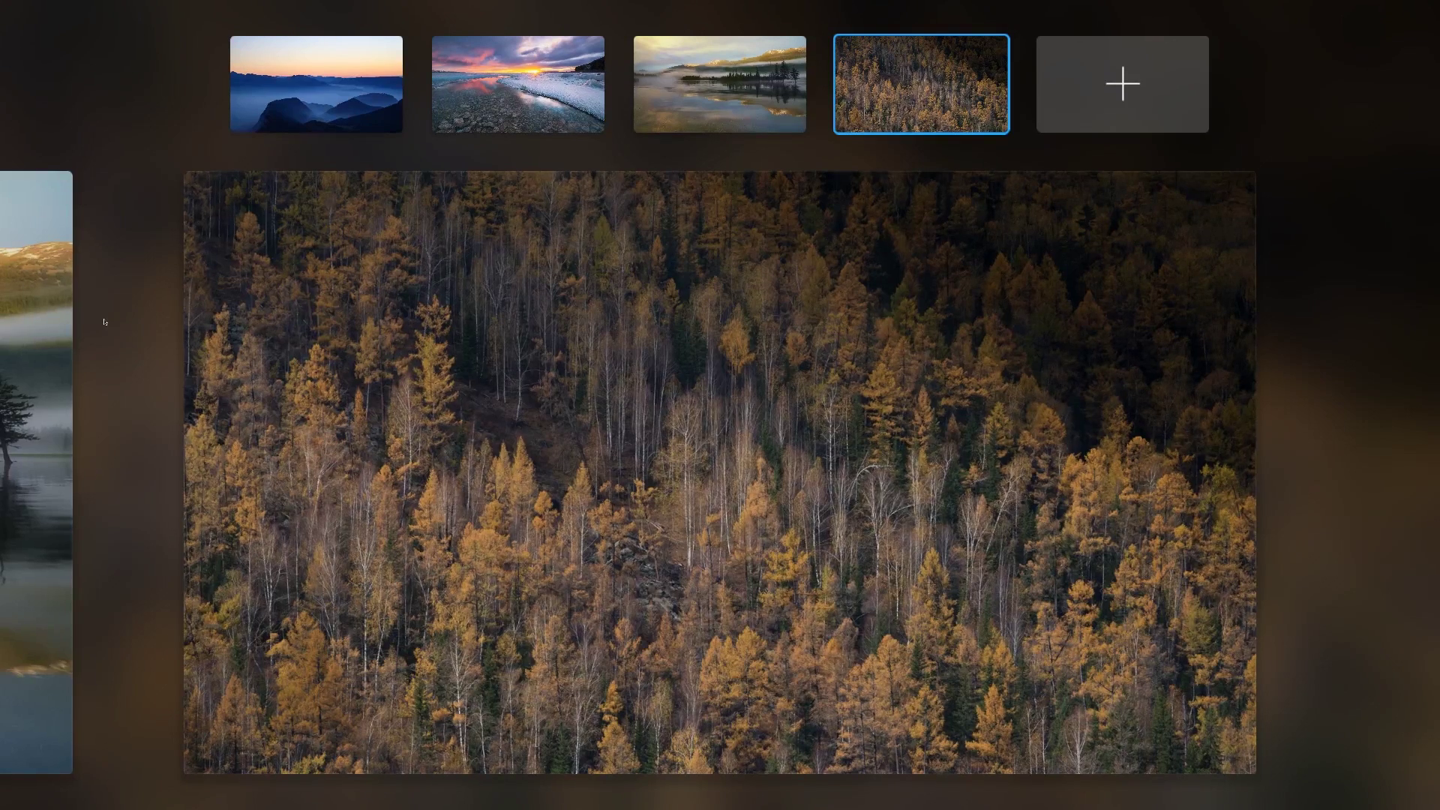
pyautogui.click(315, 84)
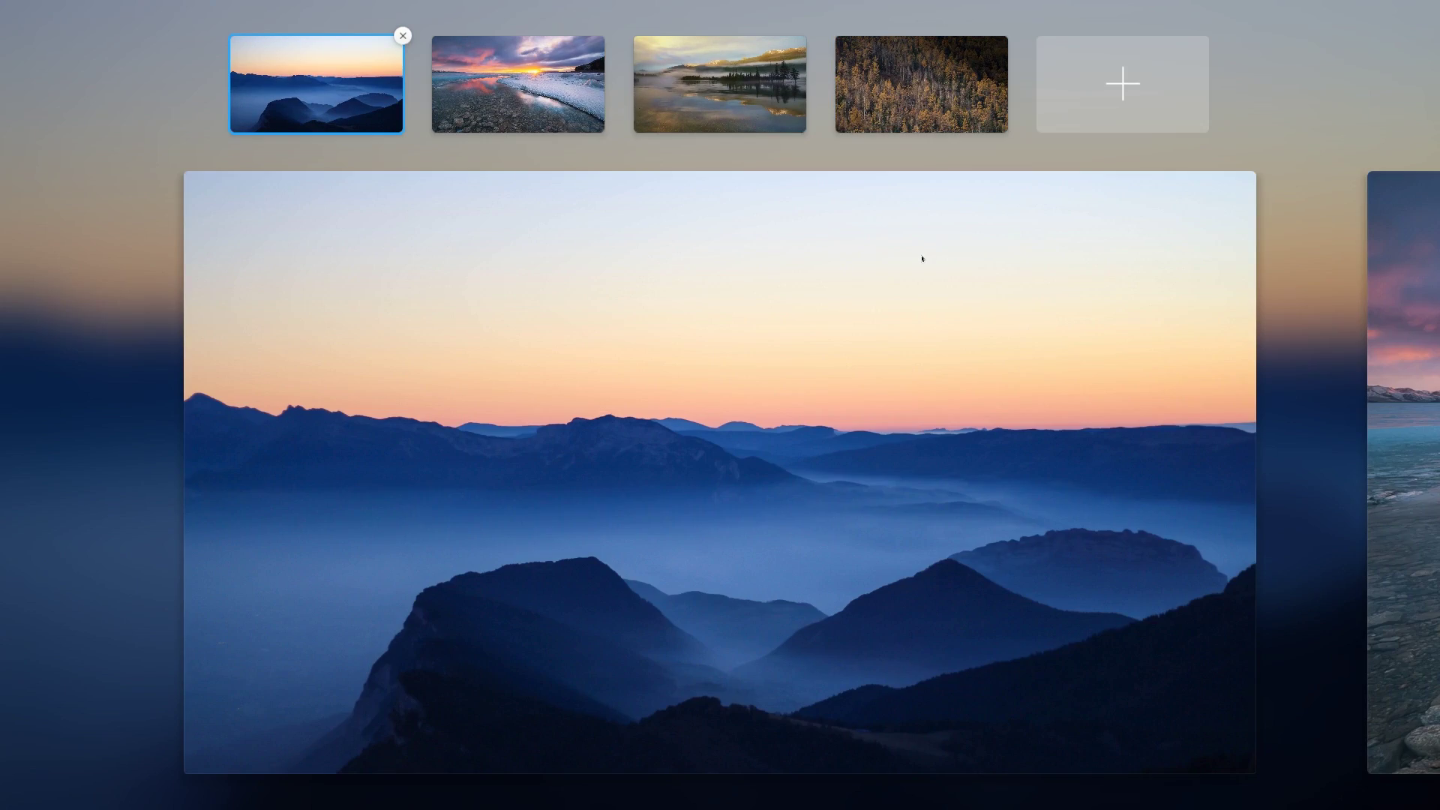
pyautogui.click(923, 257)
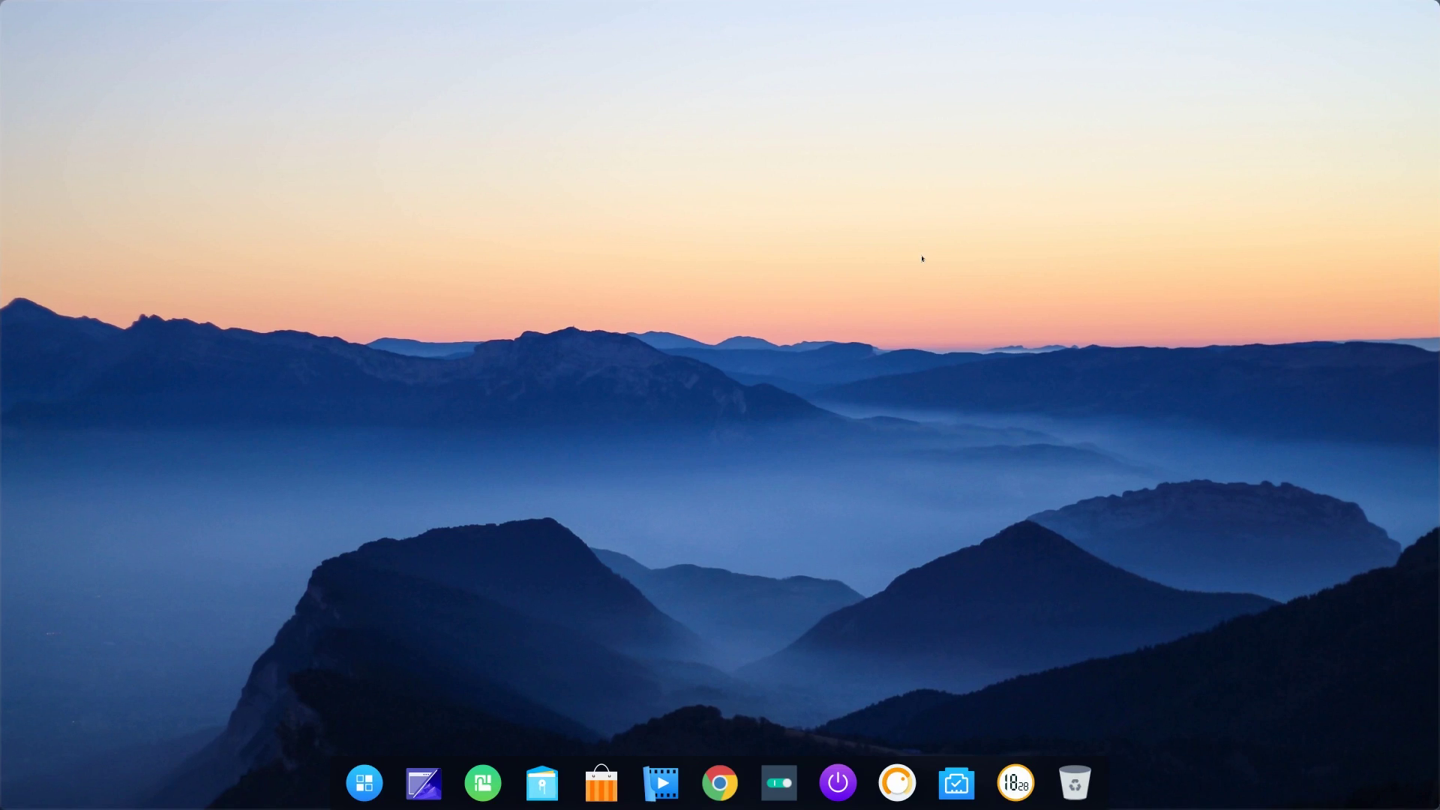
pyautogui.click(345, 778)
# - Scroll to the cliff-and-valley landscape photo for this workspace's wallpaper
pyautogui.scroll(-3, 515, 691)
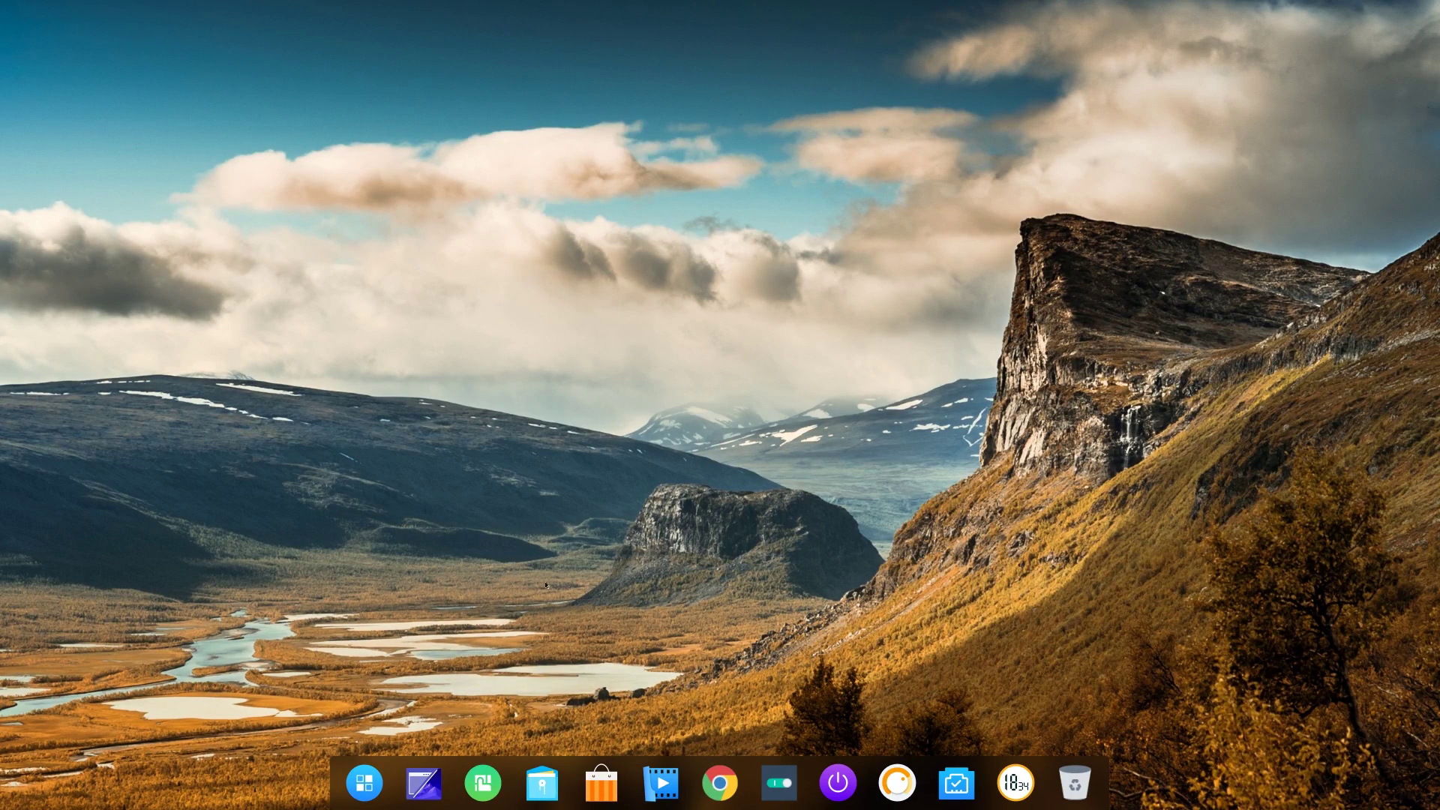
# - Show and dismiss the full-screen Launcher twice, browsing the app list down and up
pyautogui.press('super')
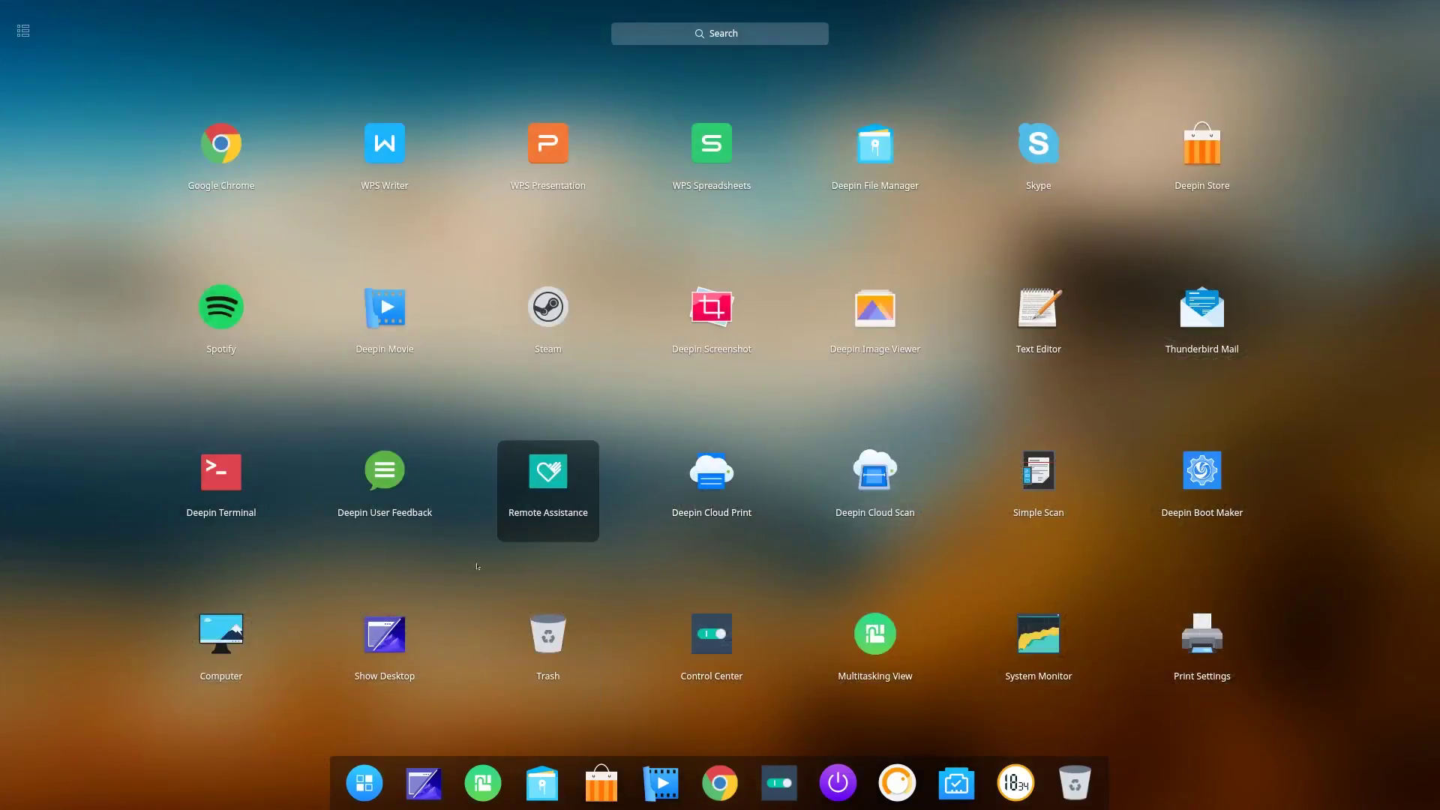
pyautogui.click(543, 478)
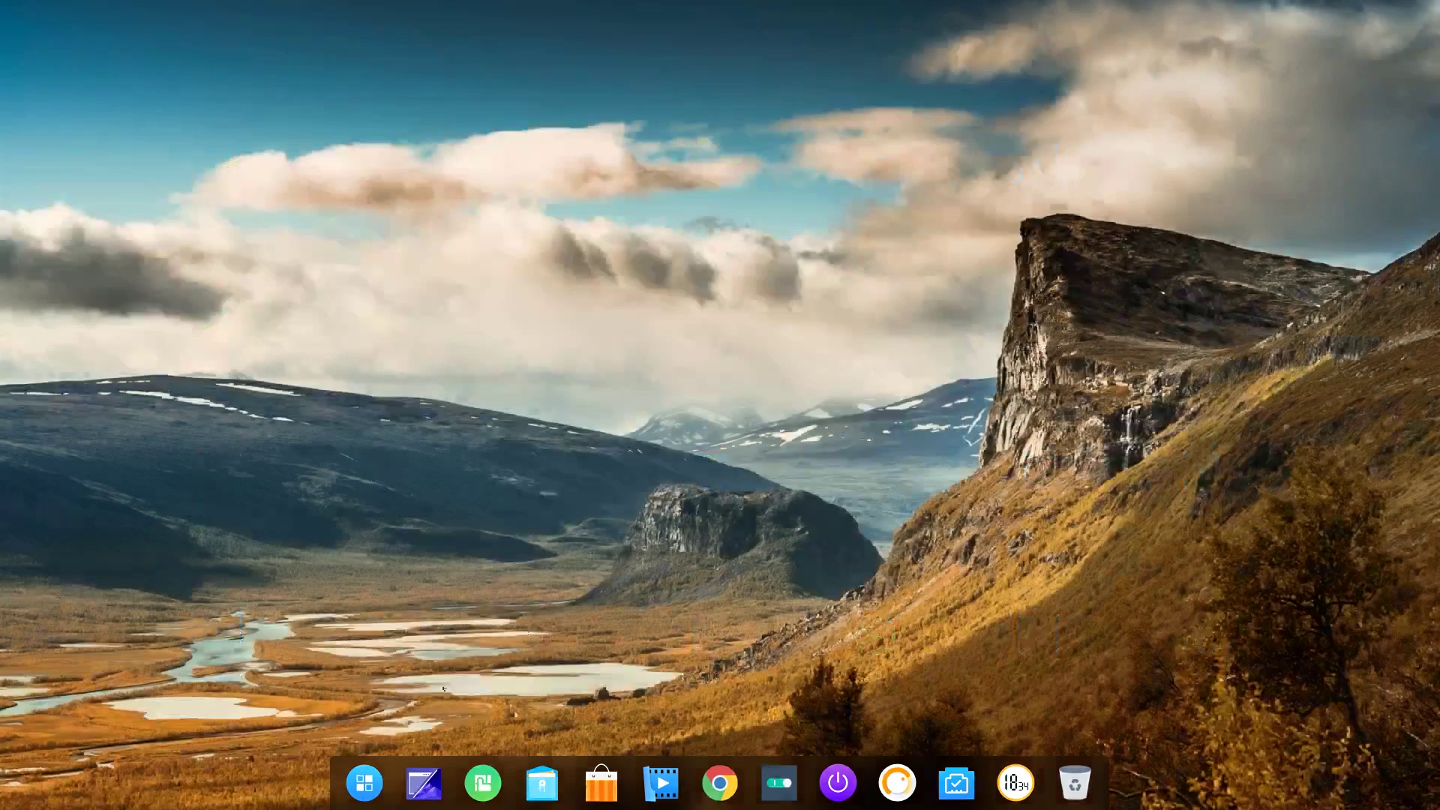
pyautogui.click(359, 782)
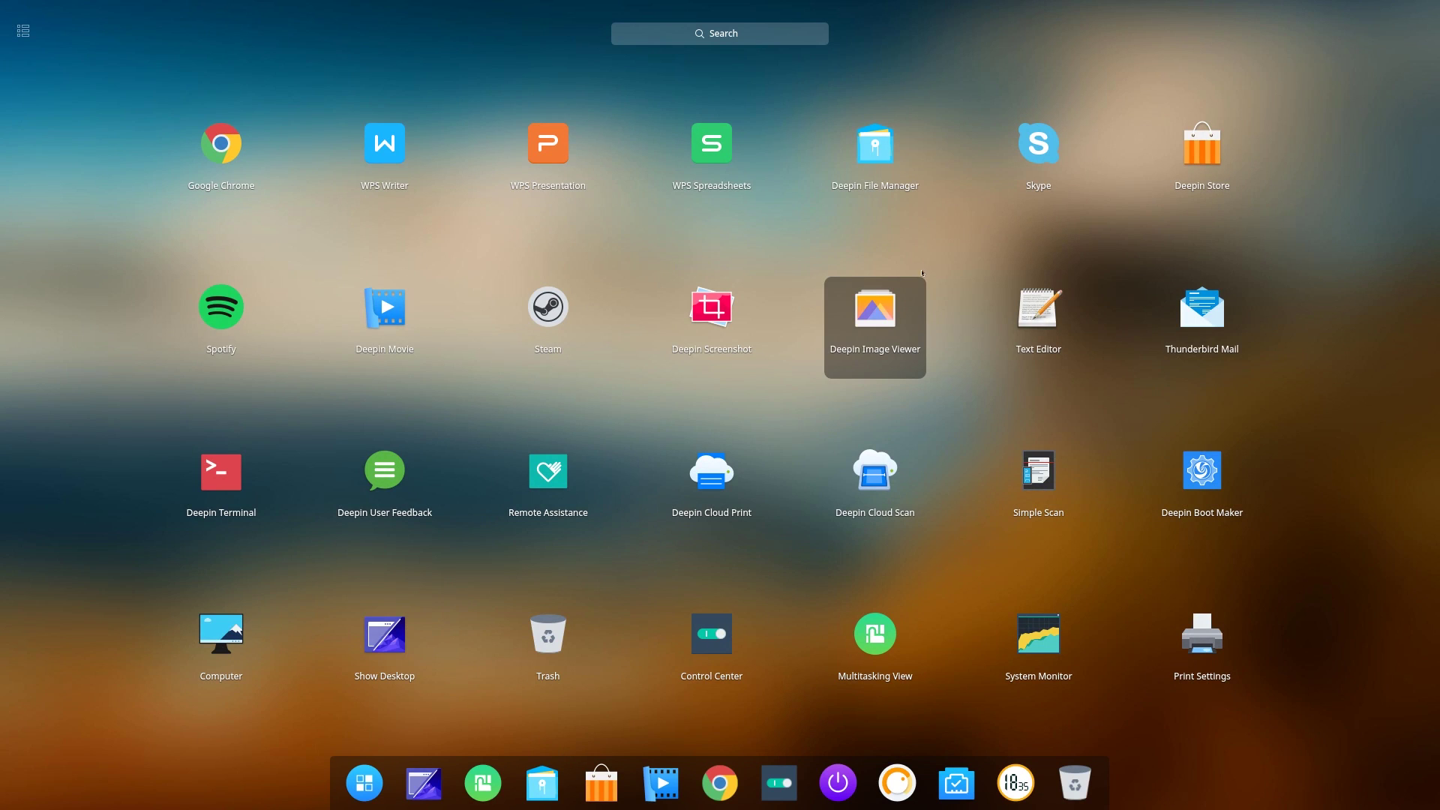
pyautogui.scroll(-3, 978, 300)
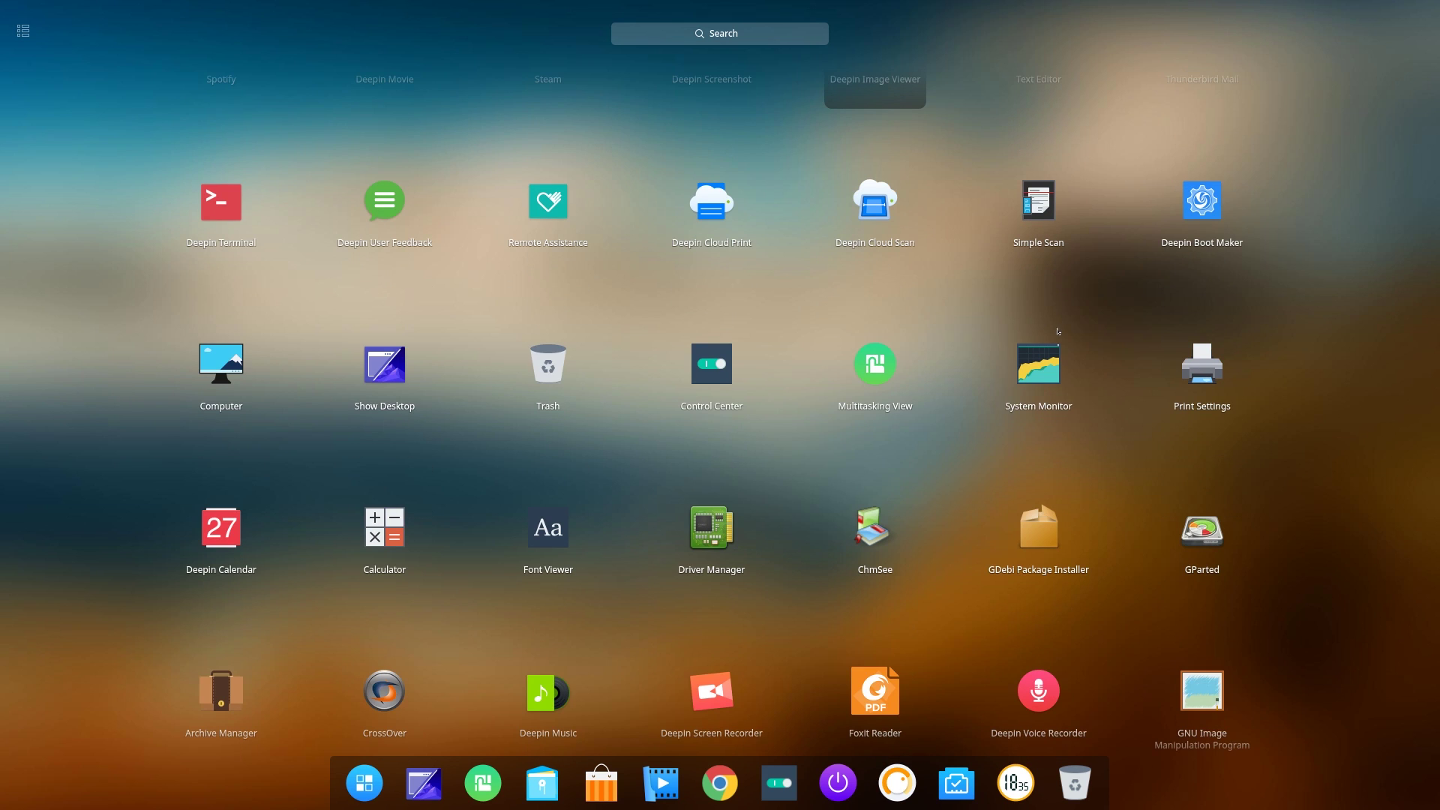
pyautogui.scroll(3, 1008, 379)
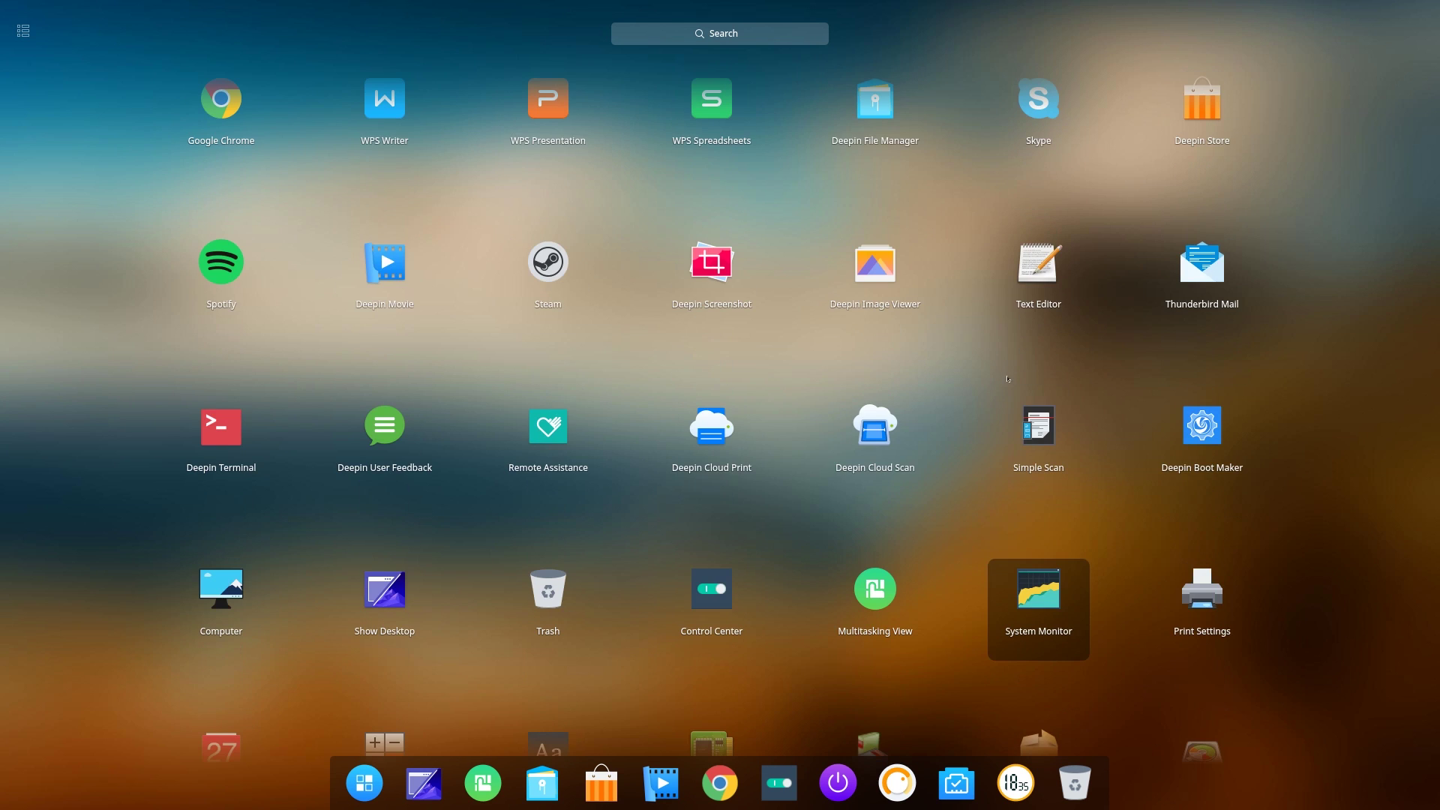
pyautogui.scroll(-3, 653, 392)
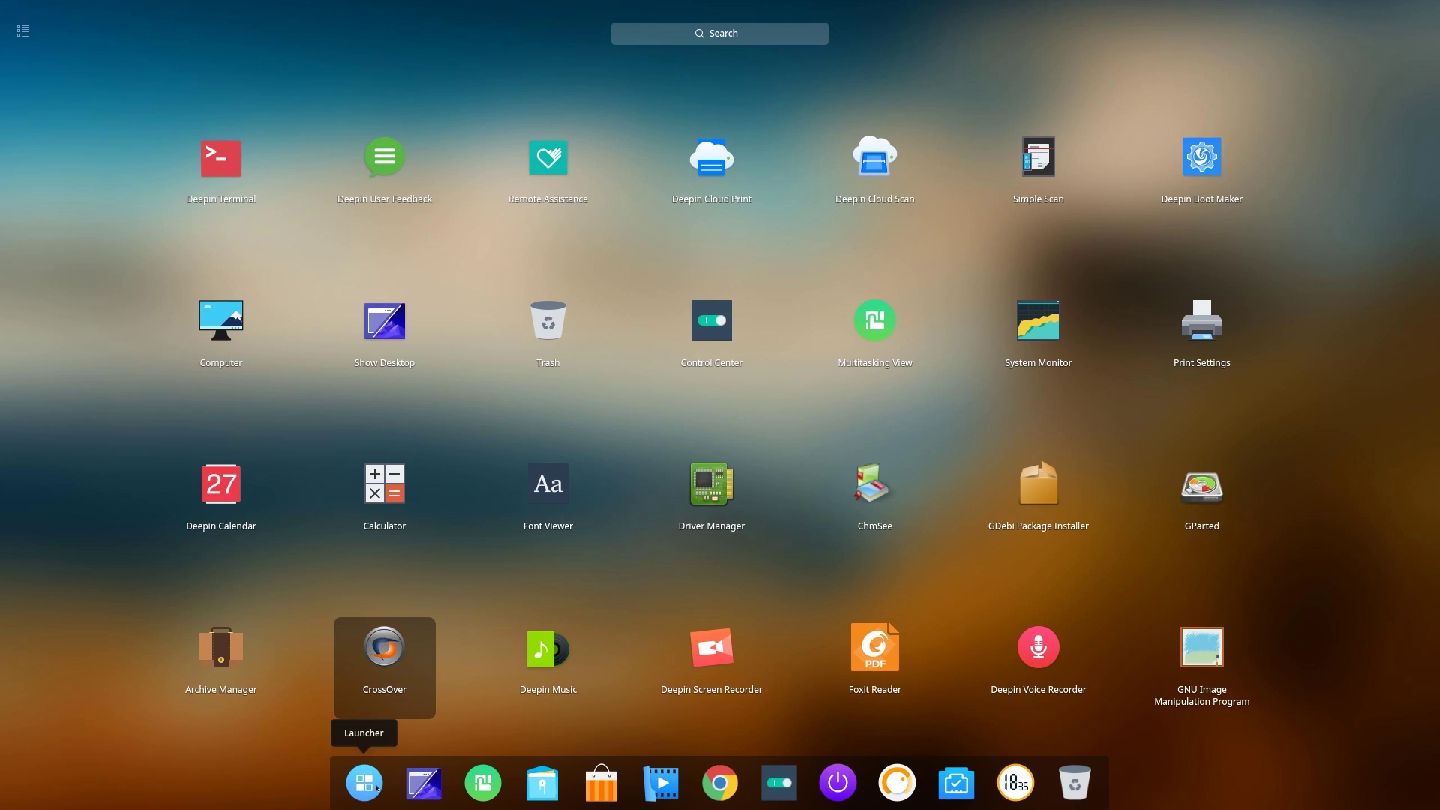
pyautogui.click(372, 770)
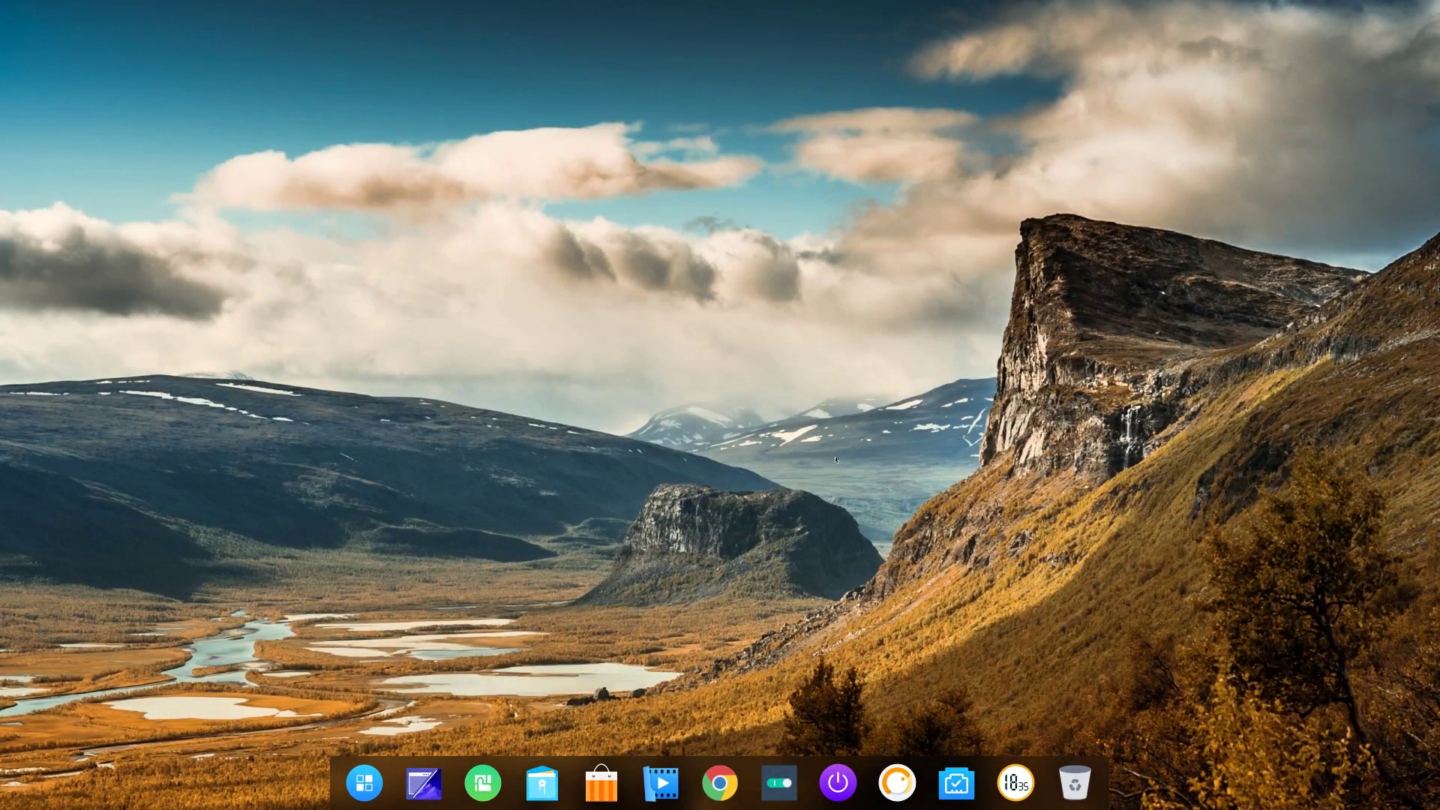